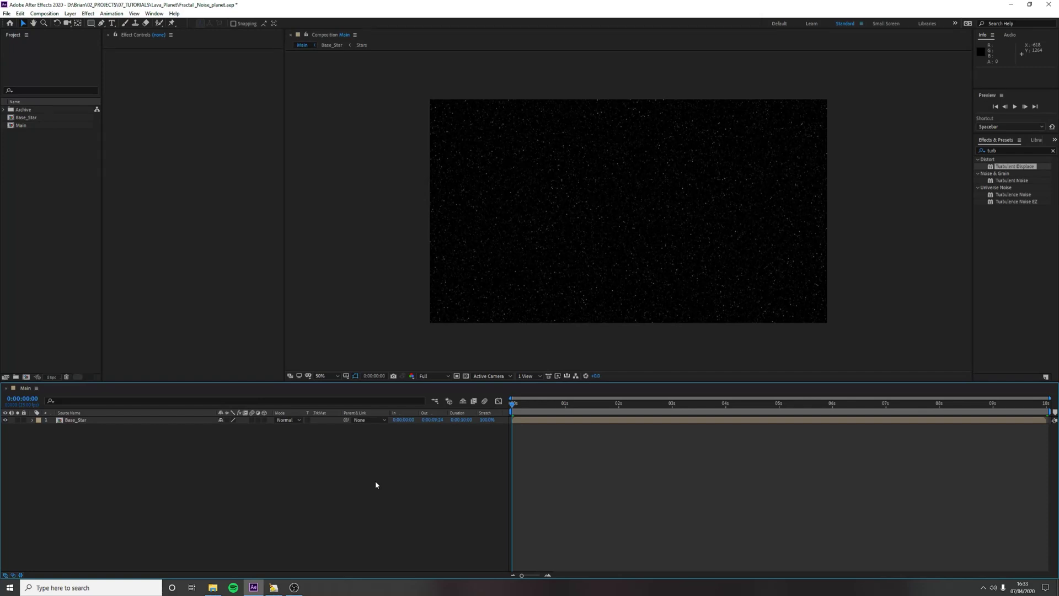
Create a new composition named Fractal_base
key("ctrl+k")
type("F")
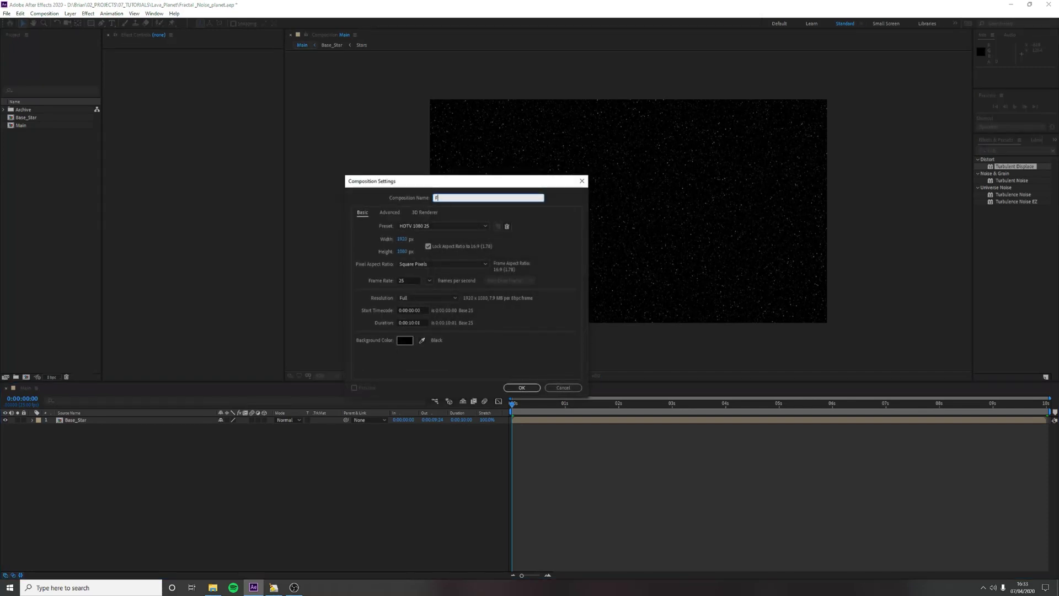
type("ractal_base")
key("Return")
Add a black solid layer named Planet_Surface
key("ctrl+y")
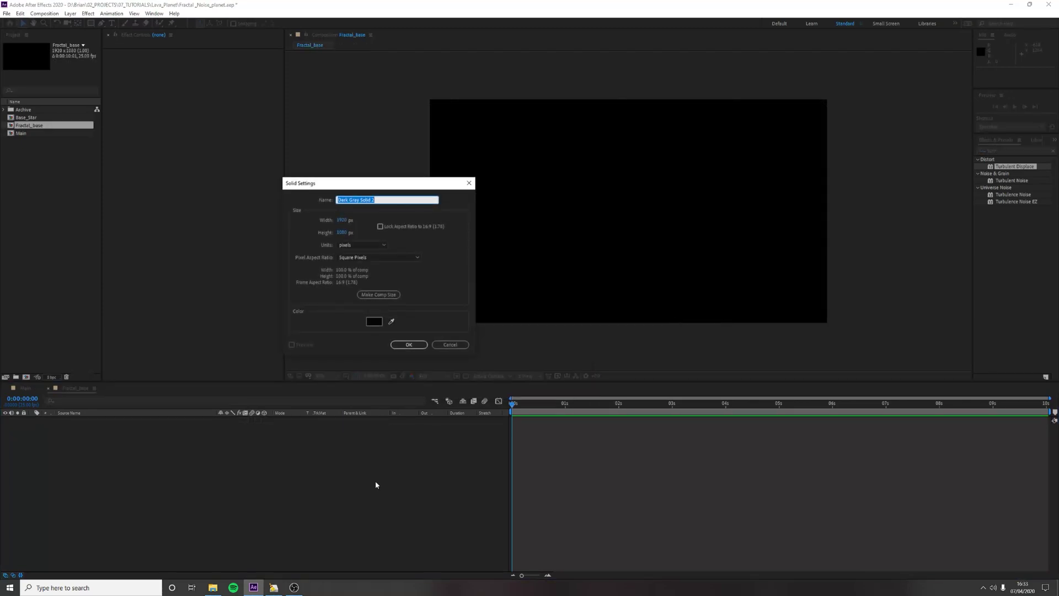
type("Planet_Surface")
key("Return")
key("ctrl+5")
Apply Fractal Noise to Planet_Surface with Dynamic Progressive type and Spline noise
type("fract")
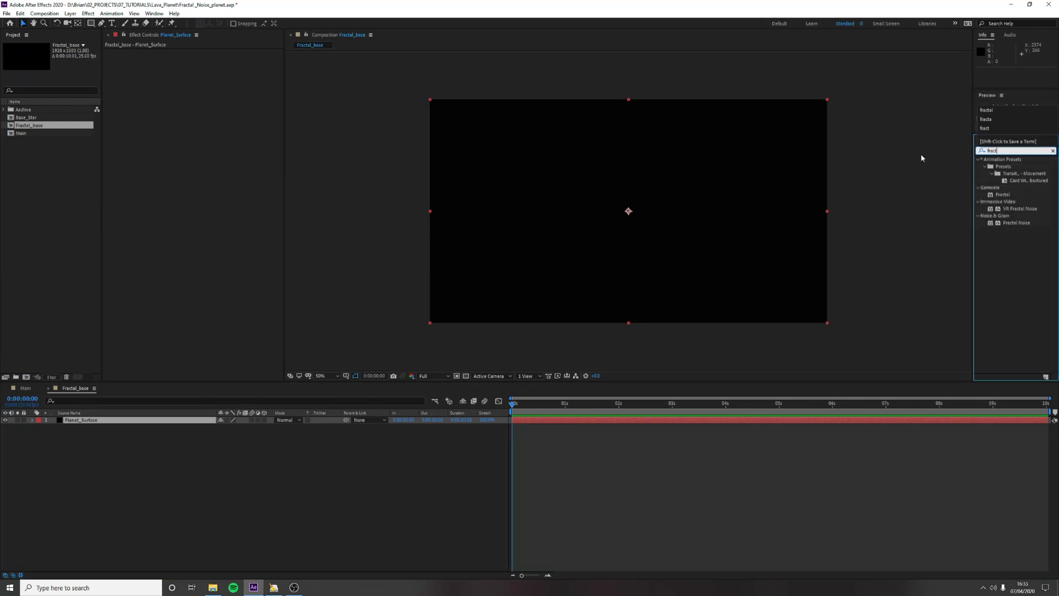
left_click_drag(1016, 222, 72, 421)
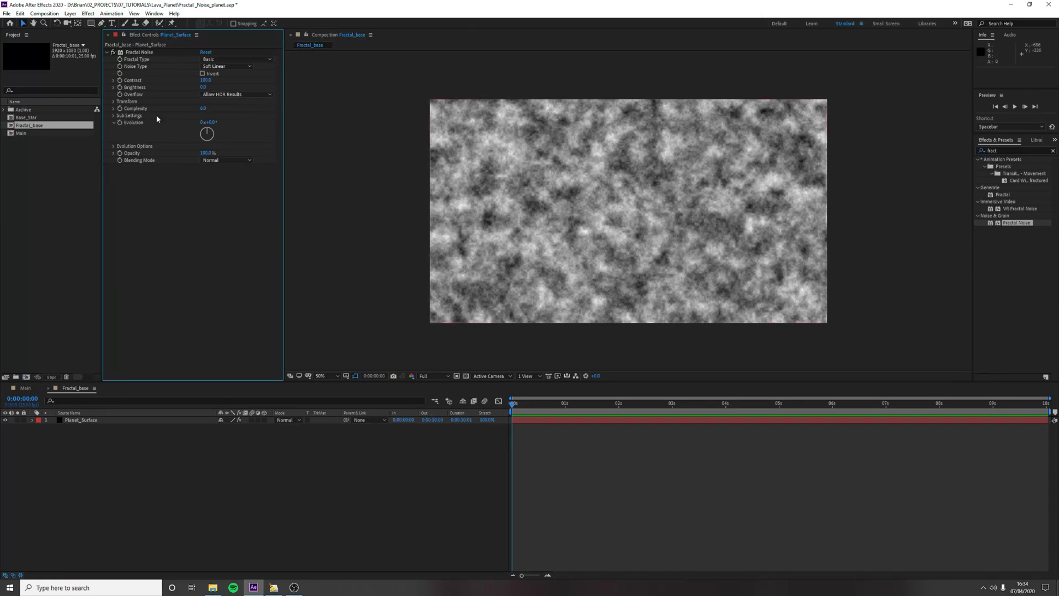
left_click(214, 60)
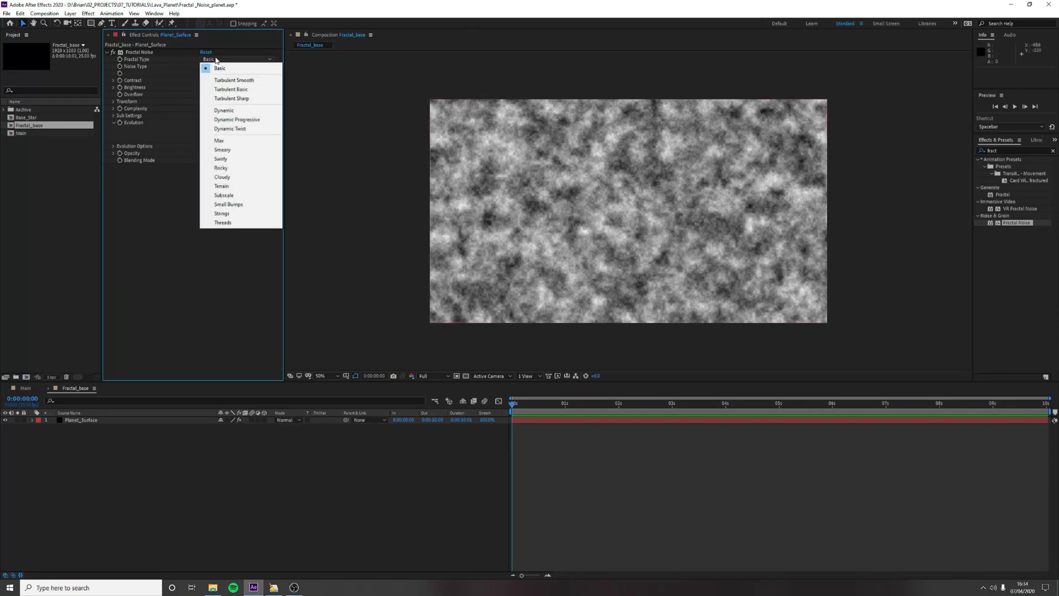
left_click(237, 119)
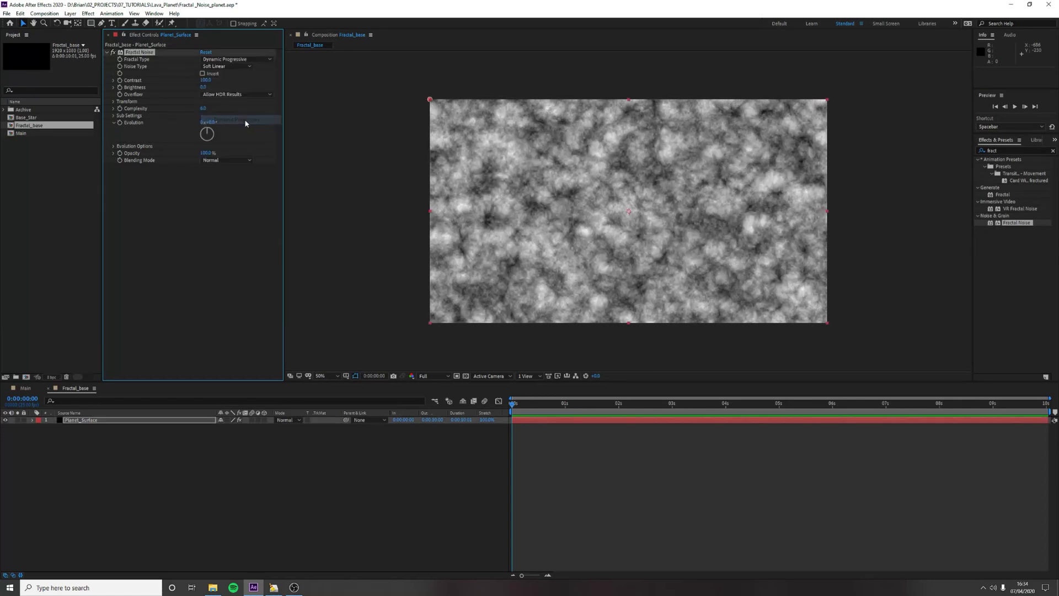
left_click(232, 67)
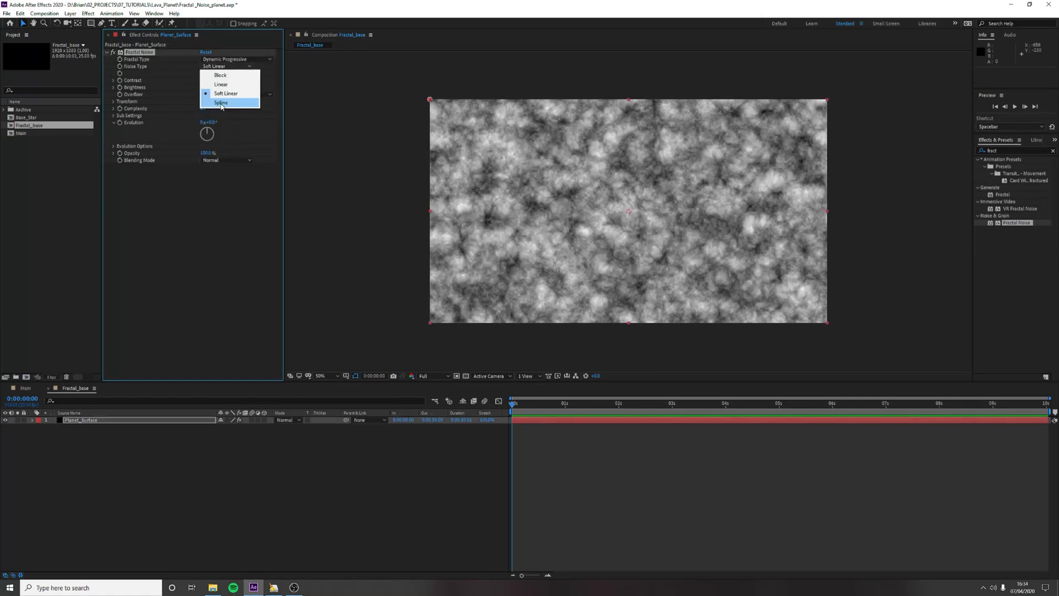
left_click(221, 102)
Set the noise Contrast to 135 and its Transform Scale to 120
left_click(205, 81)
type("135")
key("Return")
left_click(113, 102)
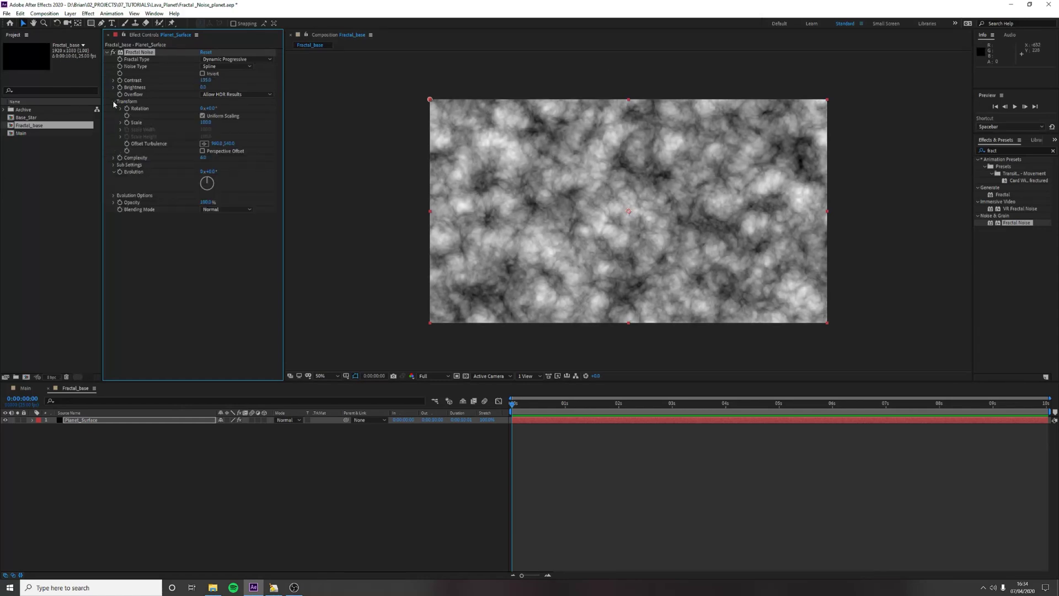
left_click(208, 122)
type("120")
key("Return")
Keyframe Evolution from 0 at the start to 1 revolution at 10 seconds
left_click(394, 91)
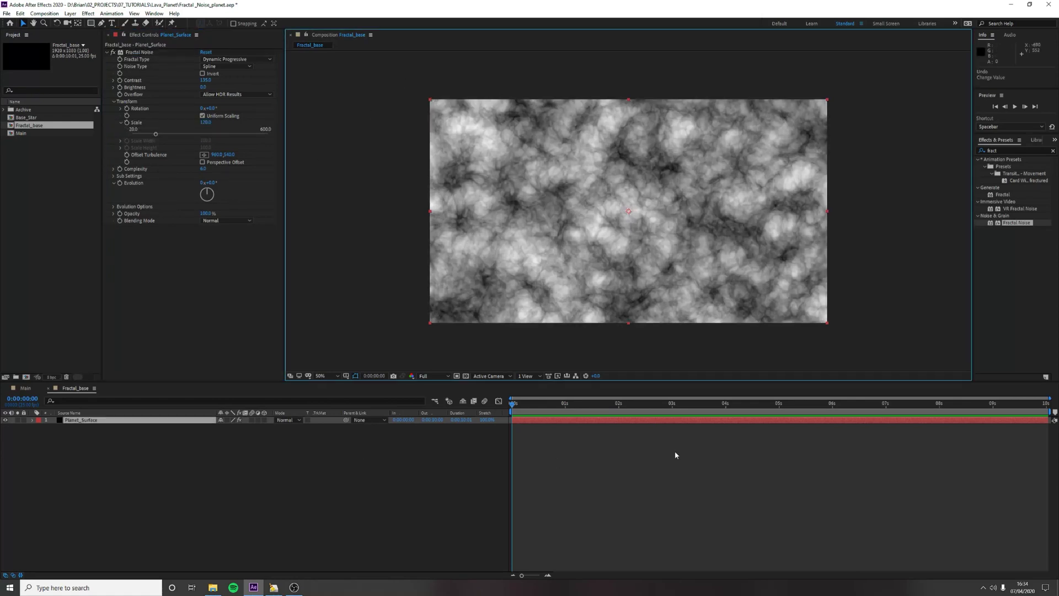
left_click(120, 188)
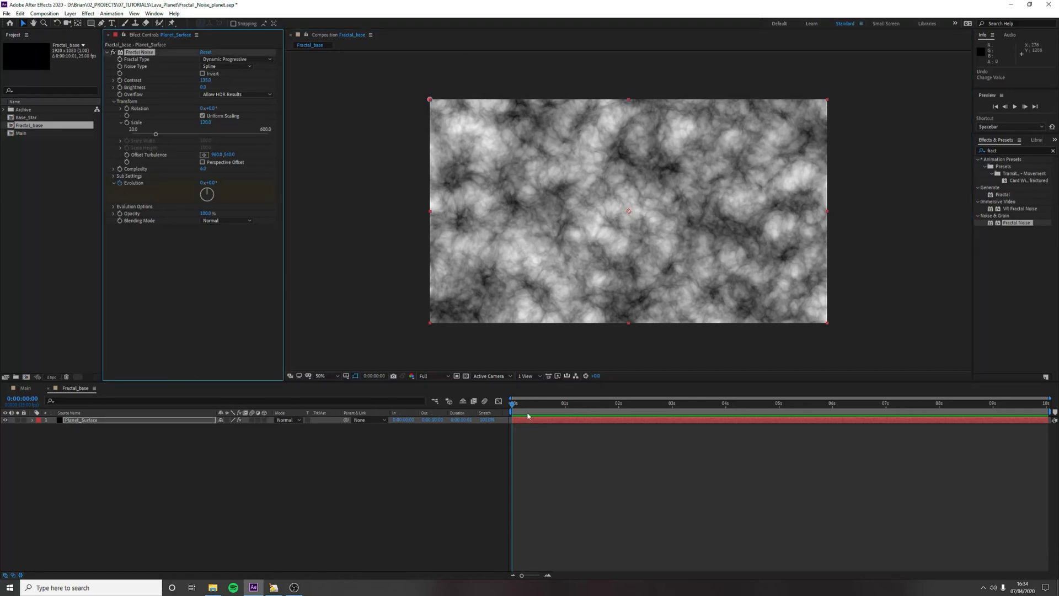
left_click(517, 390)
key("End")
left_click(202, 182)
type("1")
key("Return")
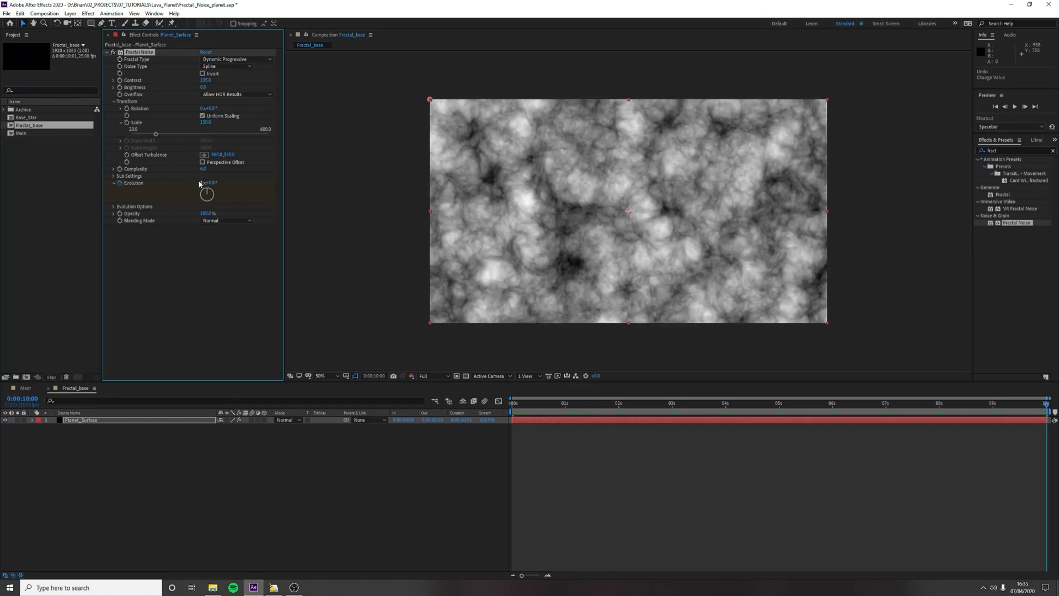
left_click(548, 407)
key("Home")
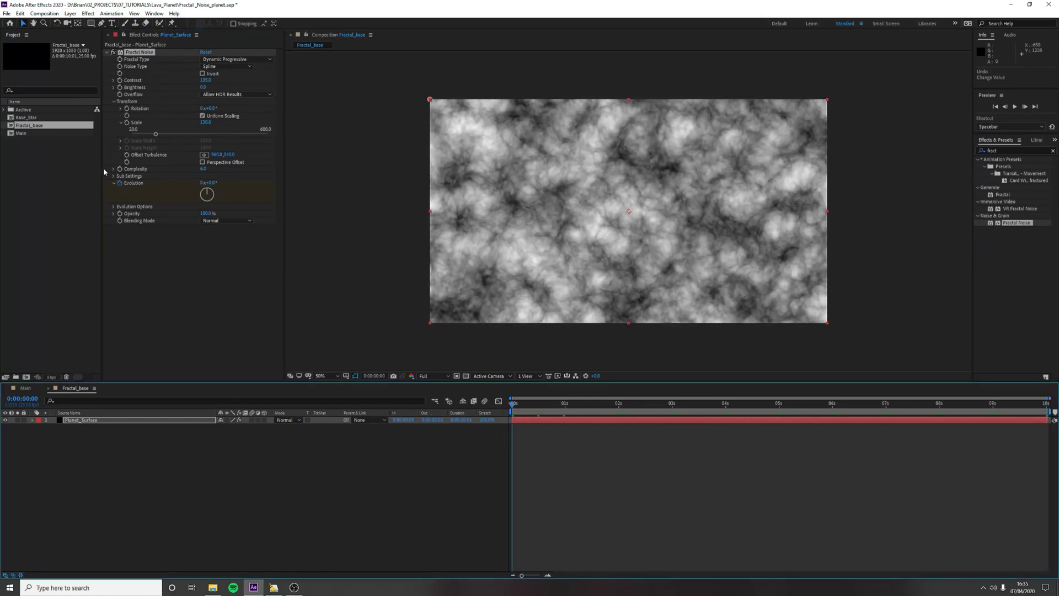
Keyframe a horizontal Sub Offset shift at the 10-second mark
left_click(113, 176)
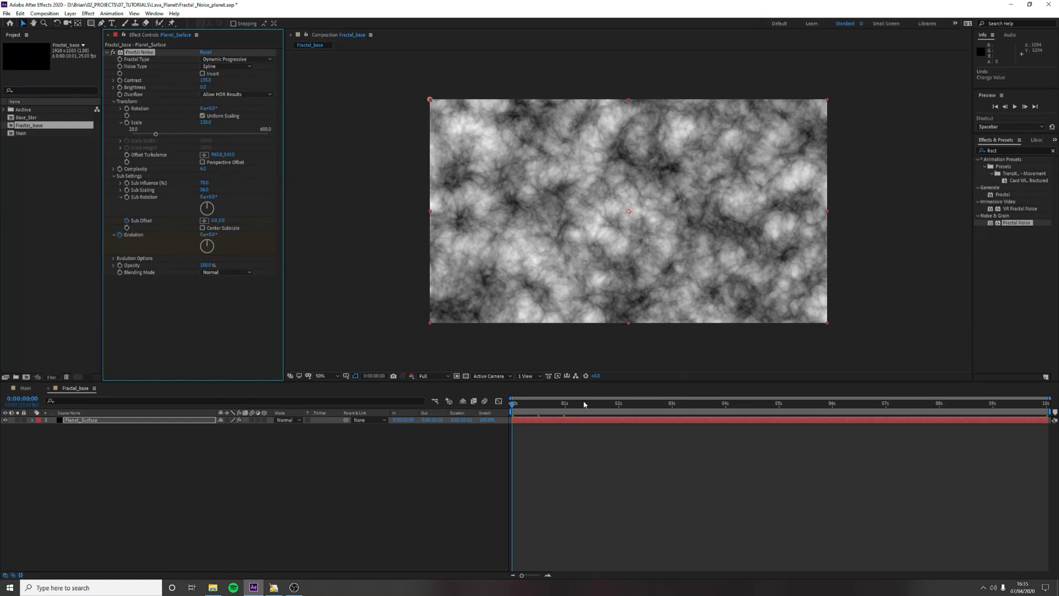
left_click_drag(586, 406, 1047, 404)
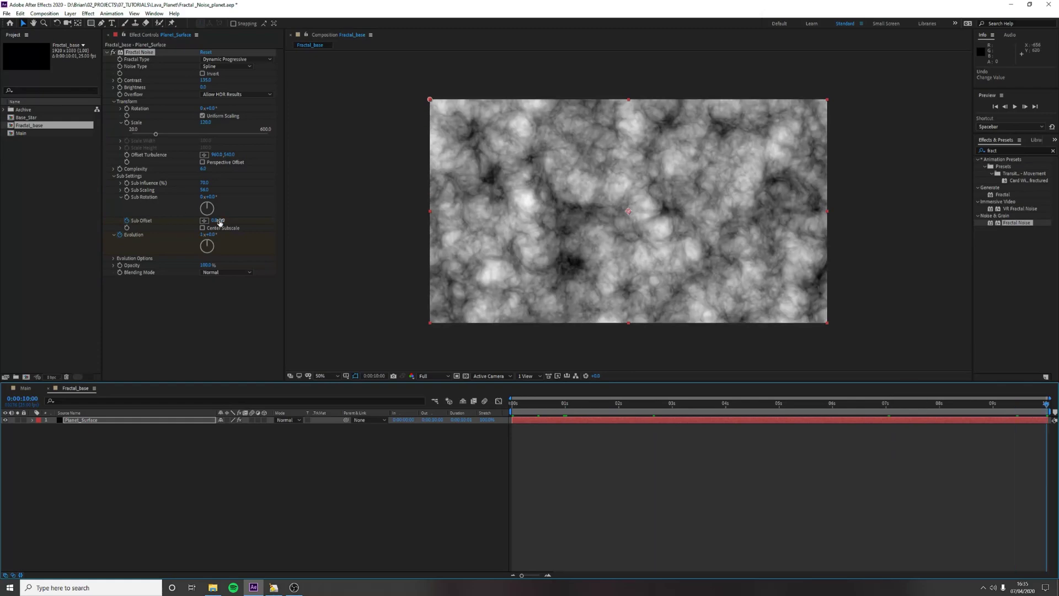
left_click_drag(215, 220, 485, 258)
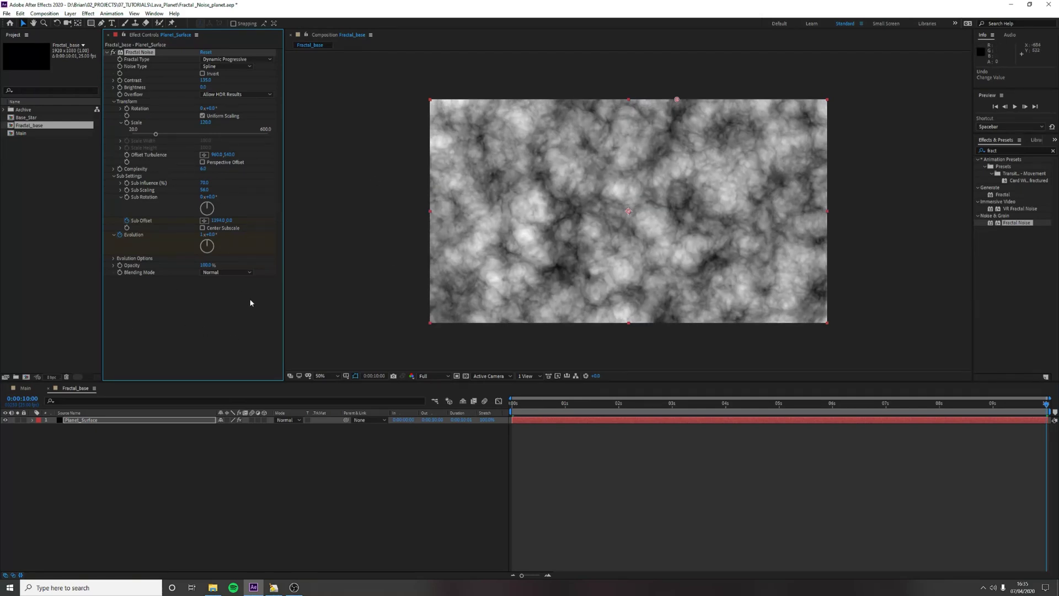
left_click_drag(571, 399, 482, 408)
Collapse Fractal Noise and apply Turbulent Displace to Planet_Surface
left_click(108, 52)
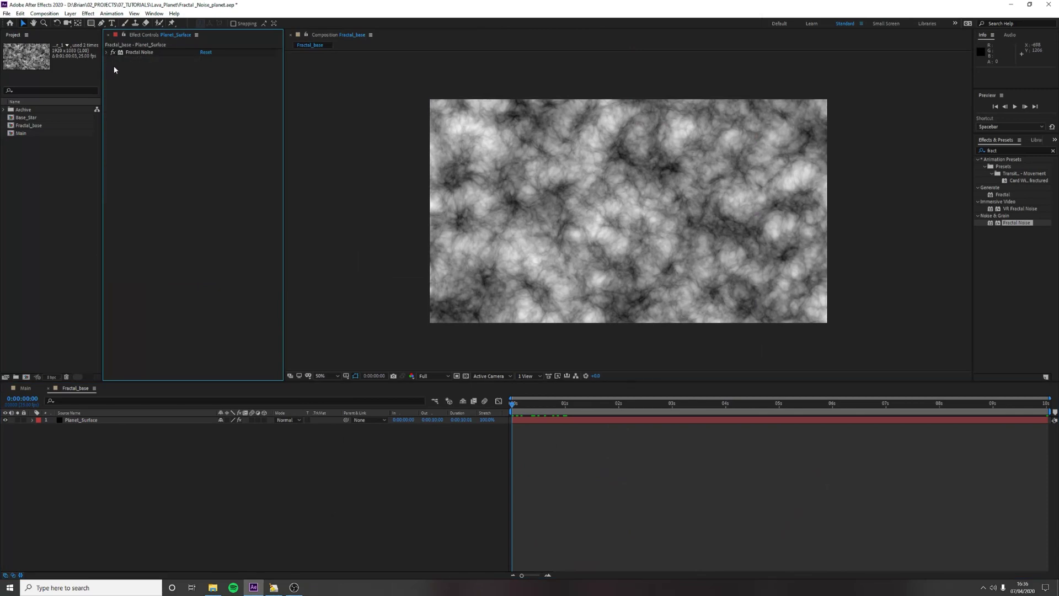
left_click(1023, 150)
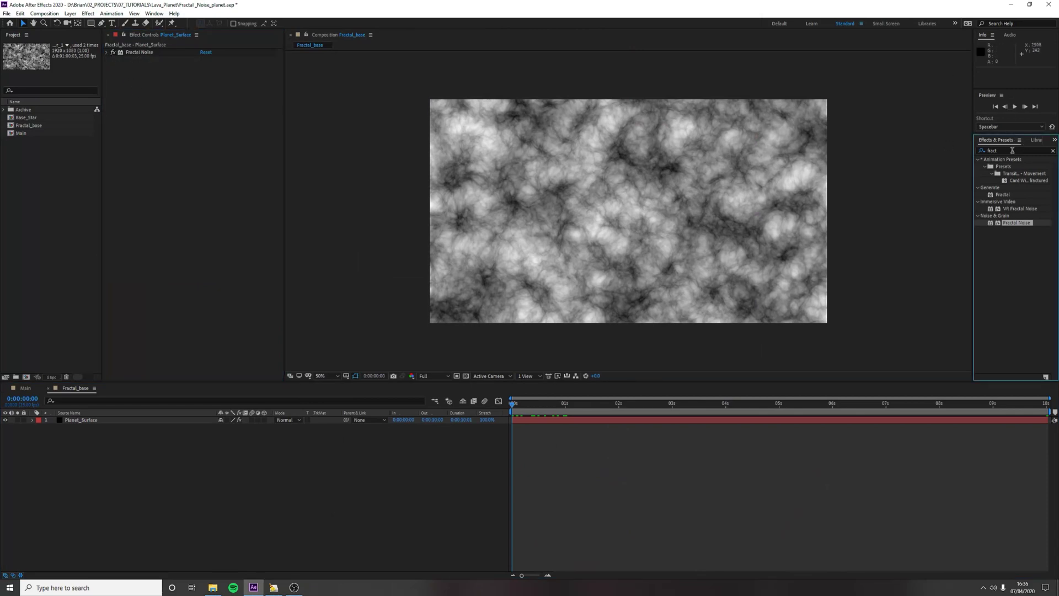
type("turb")
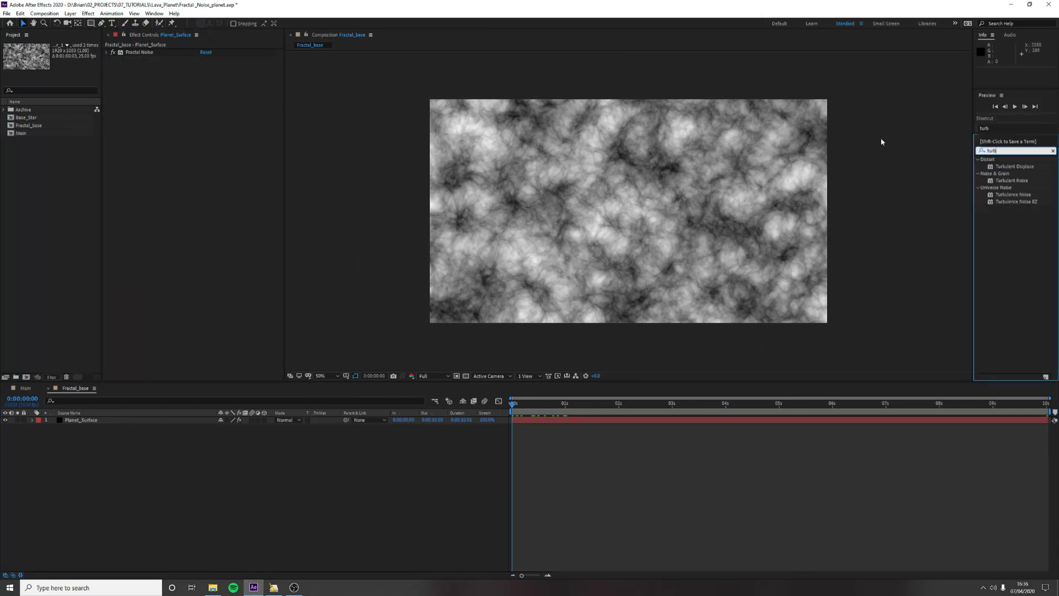
left_click_drag(1010, 166, 92, 420)
Set Turbulent Displace Amount 40, Size 50 and Complexity 1.2
left_click(204, 72)
type("40")
key("Return")
left_click(205, 80)
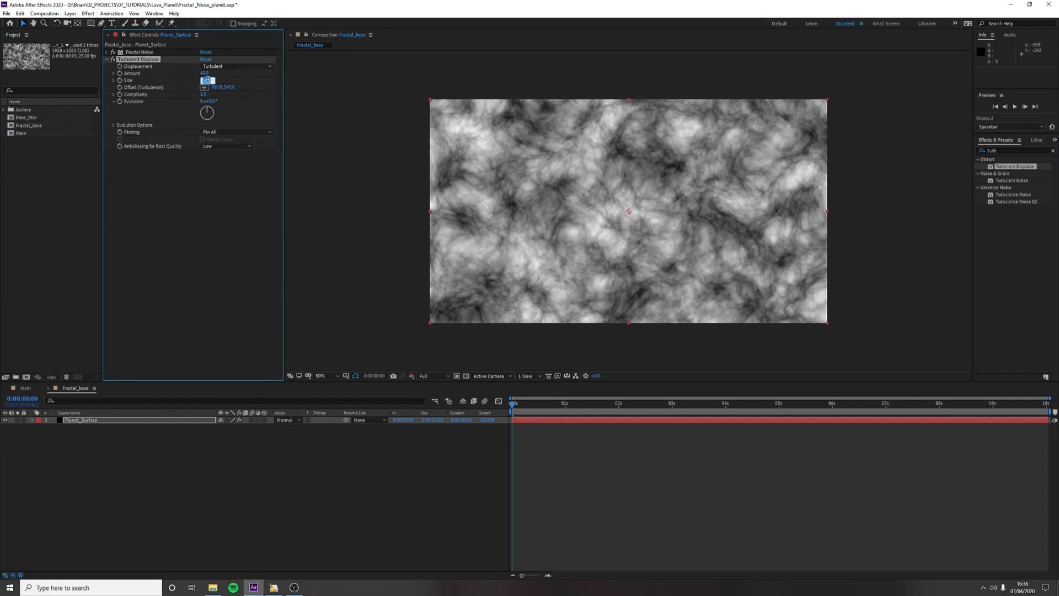
type("50")
key("Return")
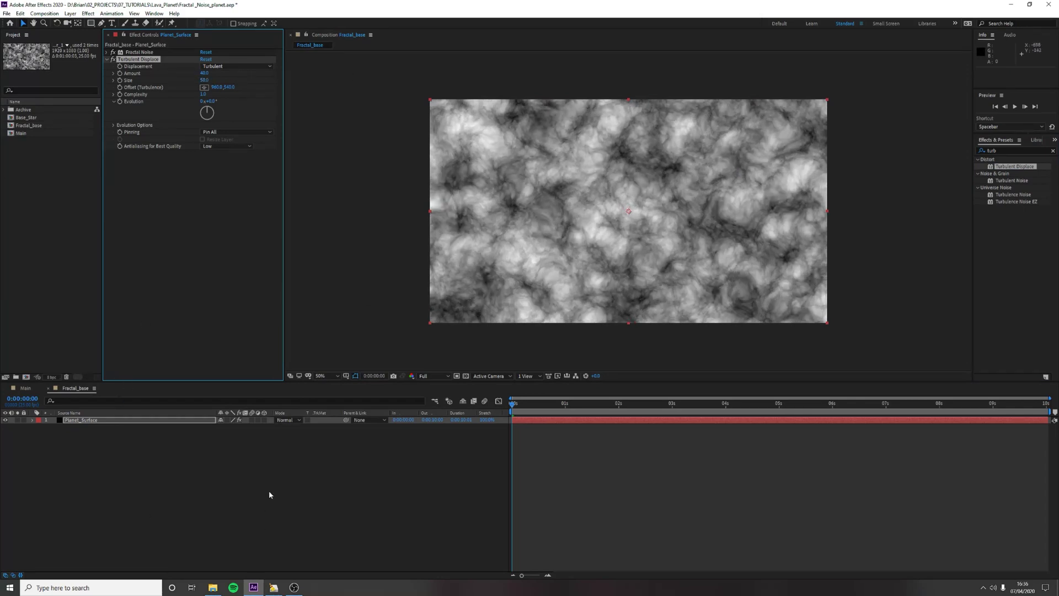
left_click(204, 93)
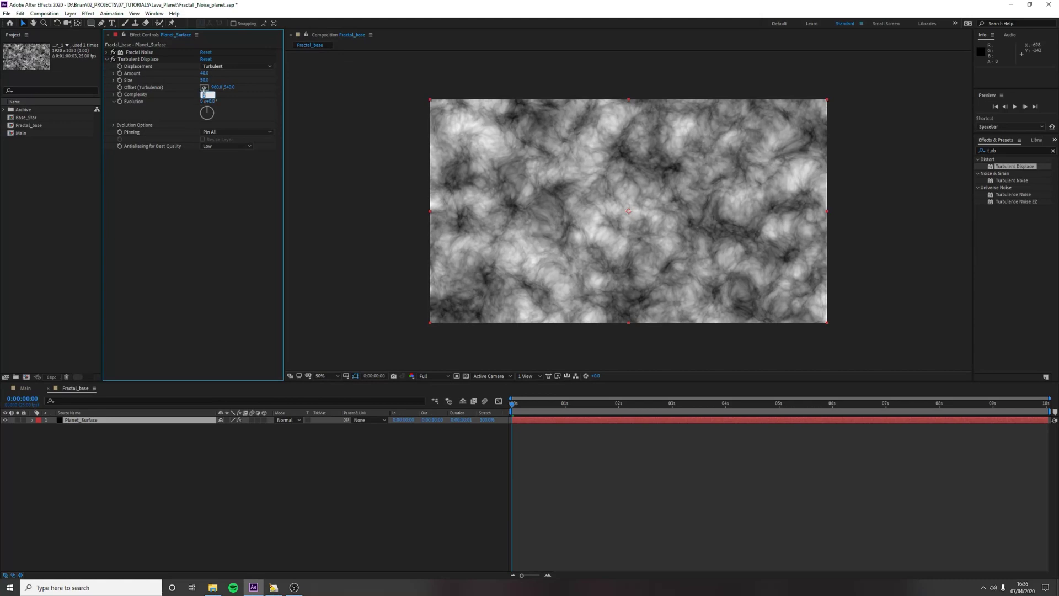
type("1")
key("Return")
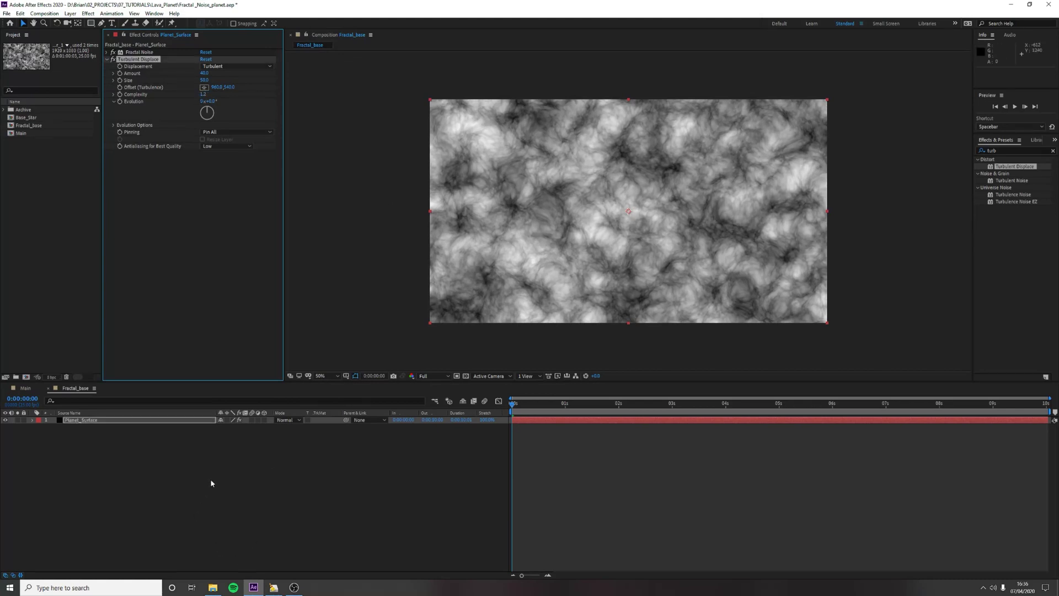
left_click(154, 419)
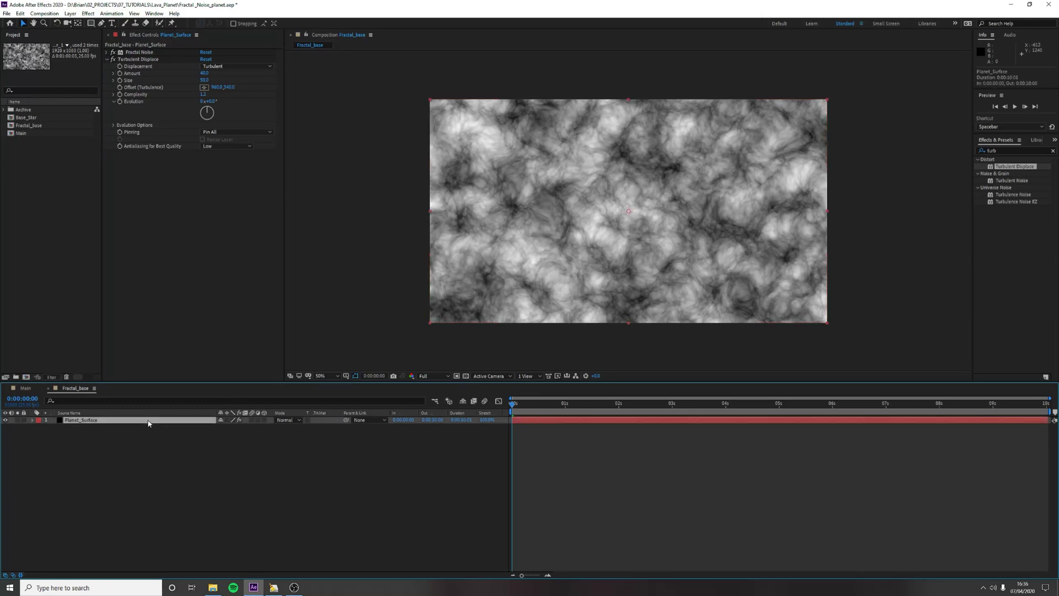
Duplicate Planet_Surface, rename the copy Planet_Surface_sub and move it below the original
key("ctrl+d")
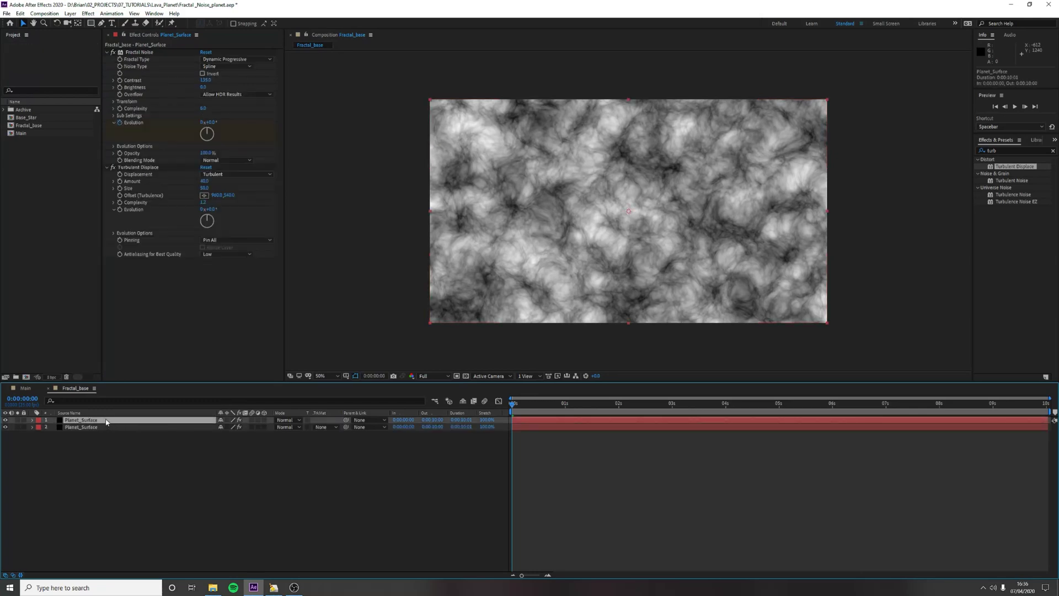
key("Return")
left_click(106, 419)
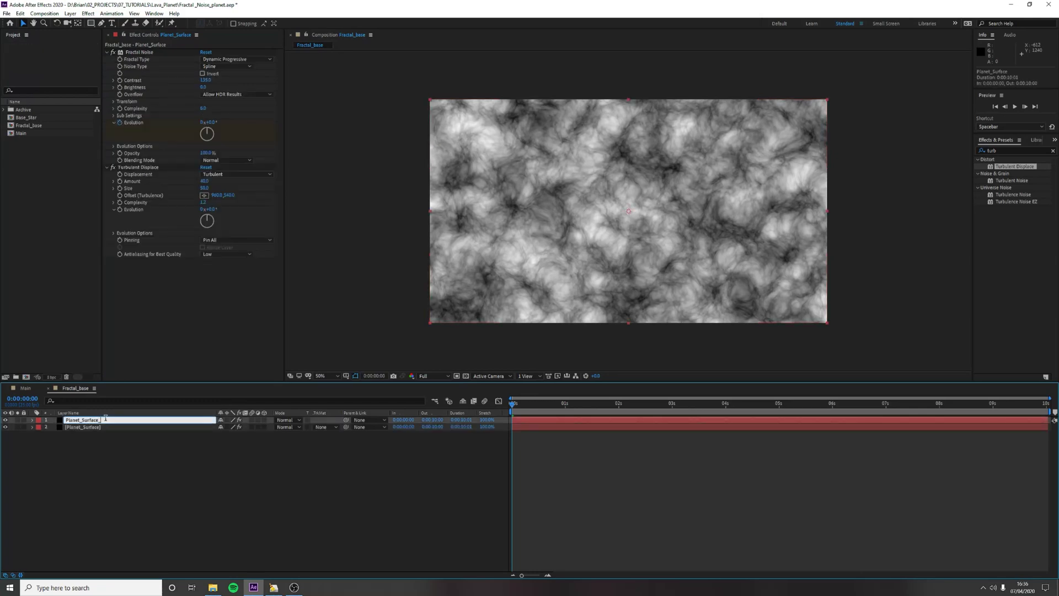
type("_sub")
key("Return")
key("ctrl+[")
Set the top Planet_Surface layer's blend mode to Darken
left_click(106, 420)
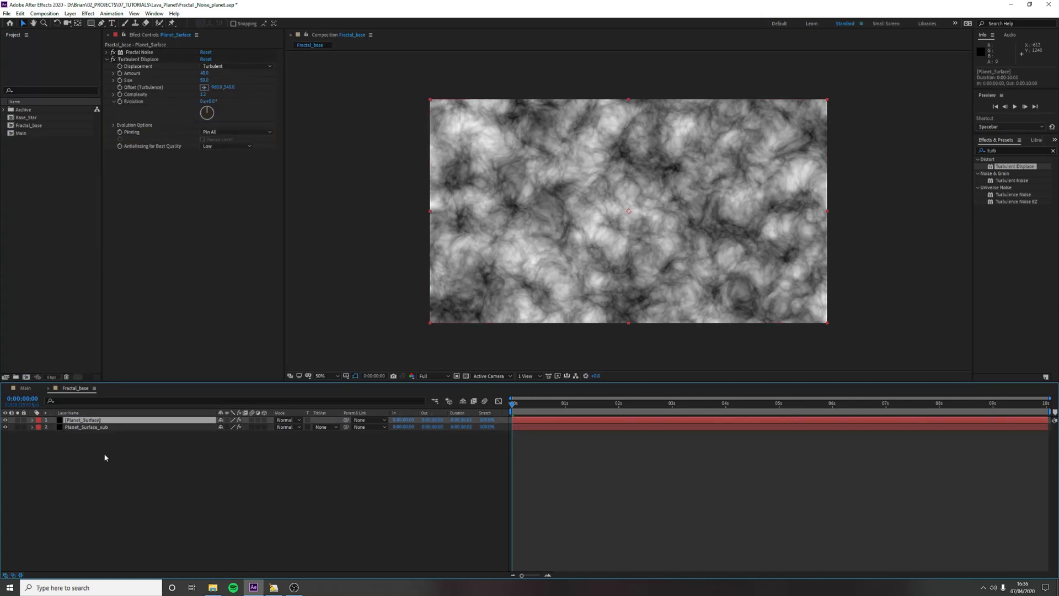
left_click(295, 421)
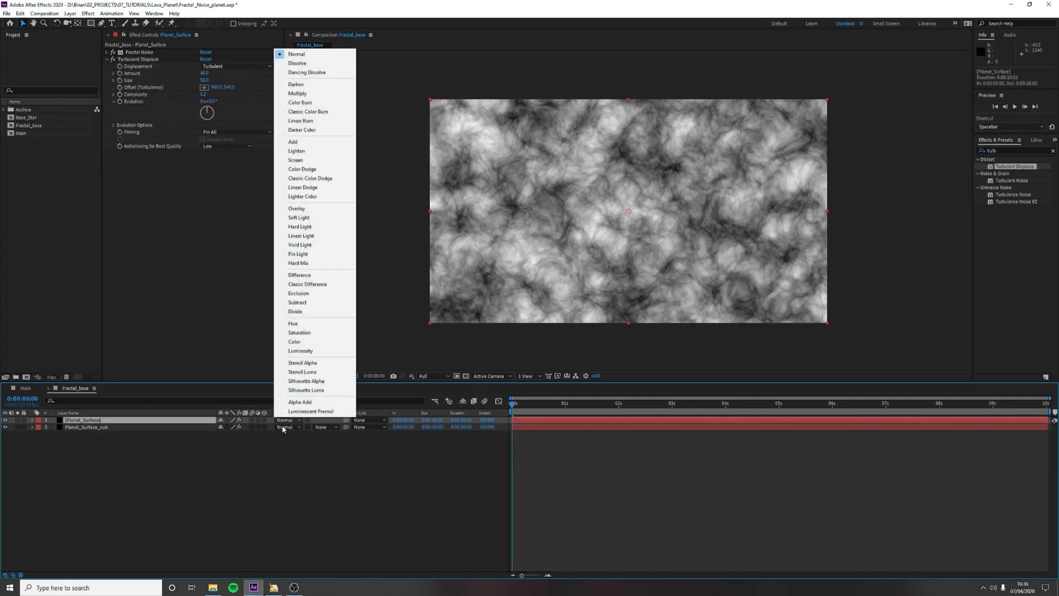
left_click(301, 85)
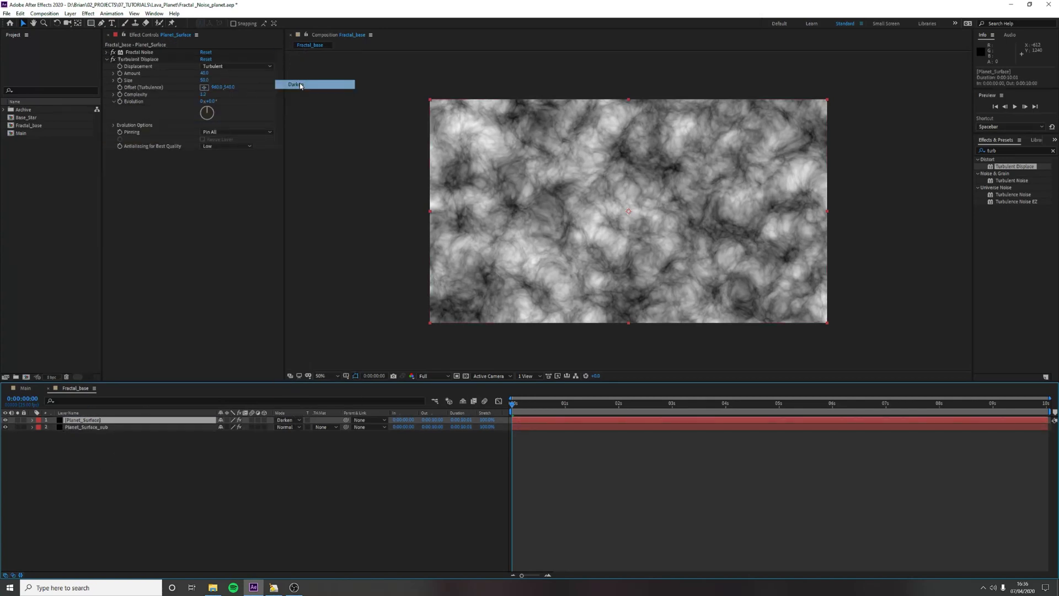
left_click(149, 479)
left_click(141, 429)
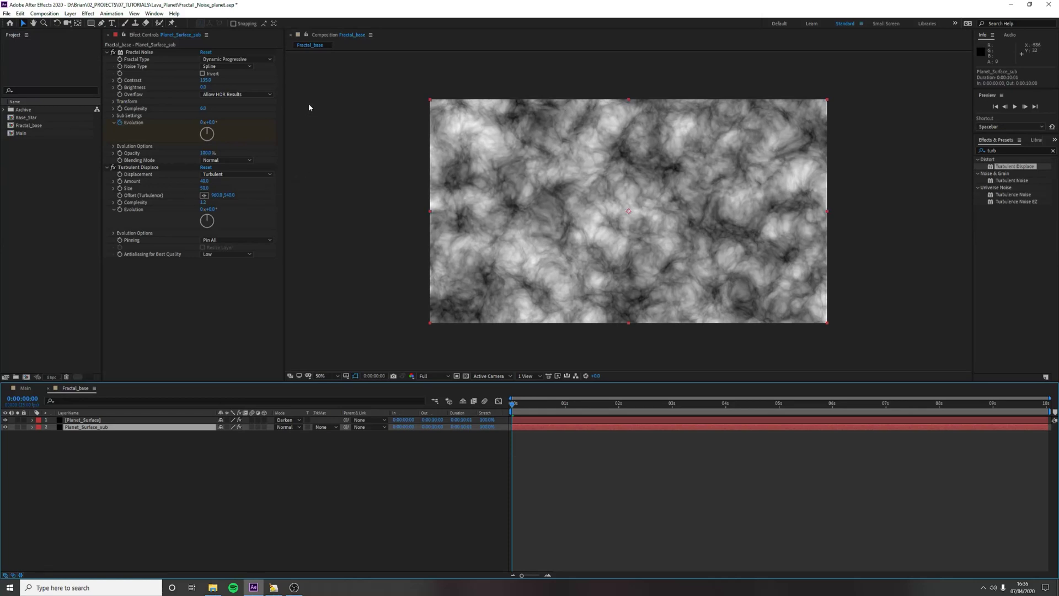
Set Planet_Surface_sub's fractal noise Scale to 100
left_click(114, 102)
left_click(206, 122)
type("100")
key("Return")
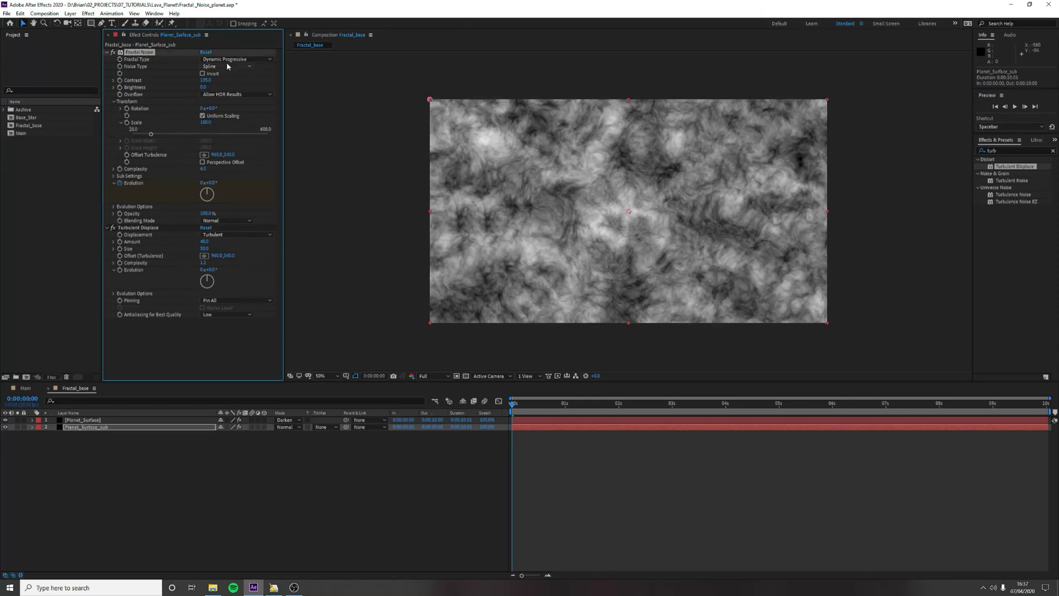
Switch its noise type to Soft Linear, turn on Invert, and preview
left_click(228, 66)
left_click(222, 68)
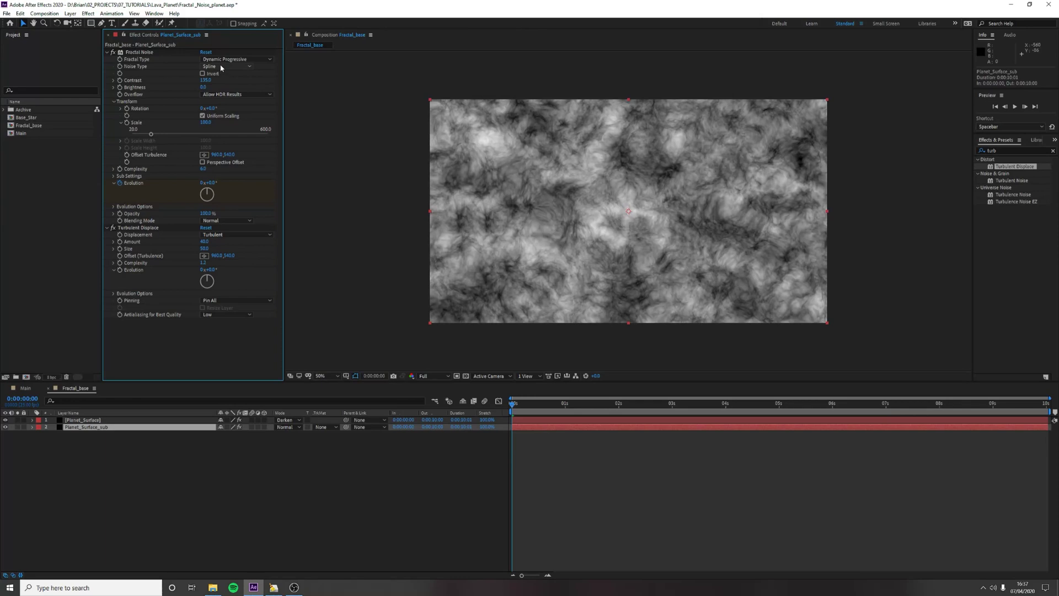
left_click(222, 69)
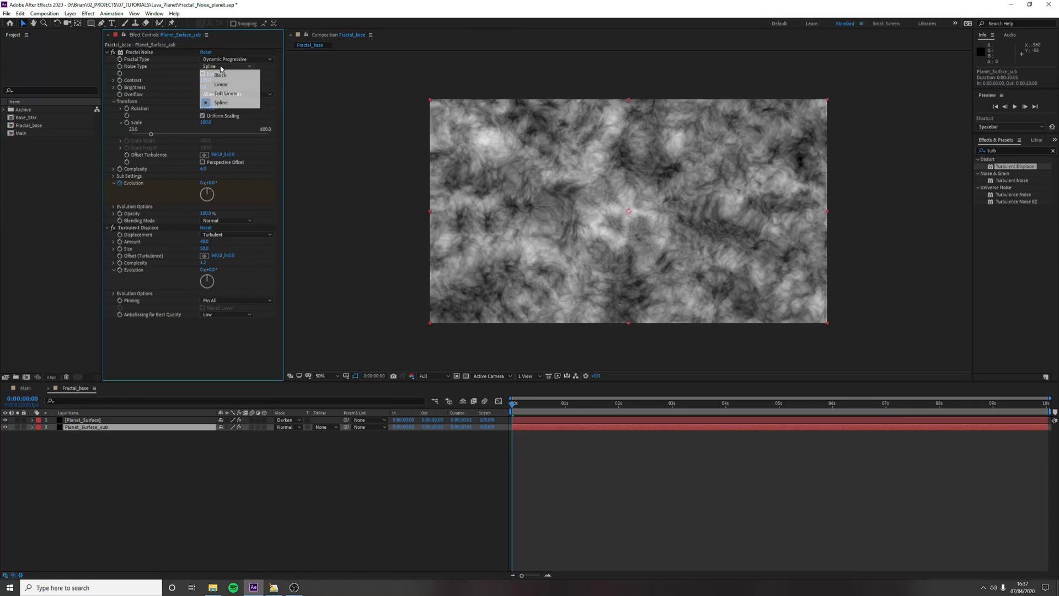
left_click(232, 95)
left_click(202, 73)
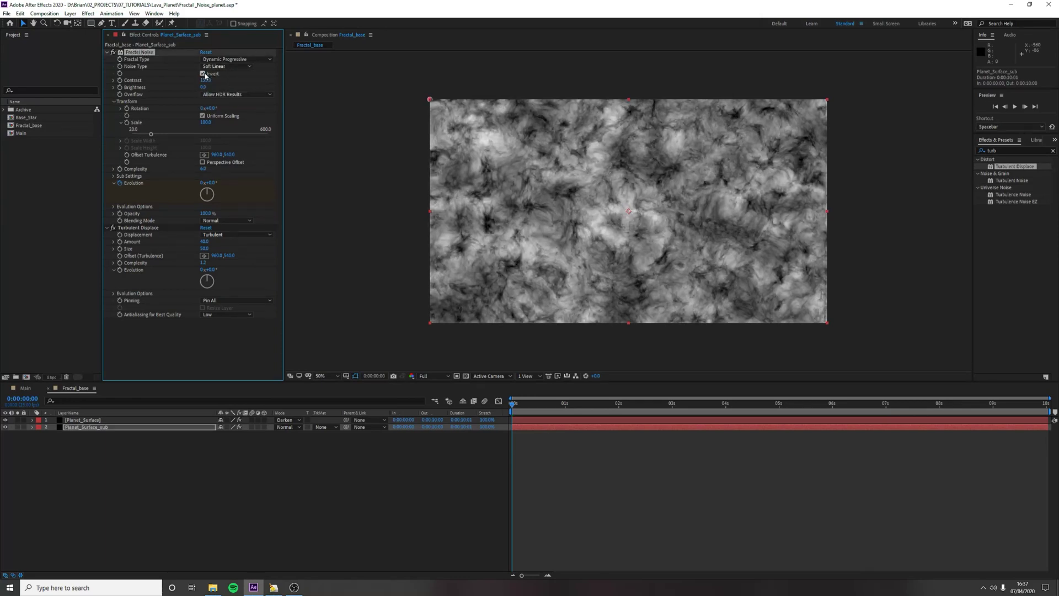
left_click(400, 507)
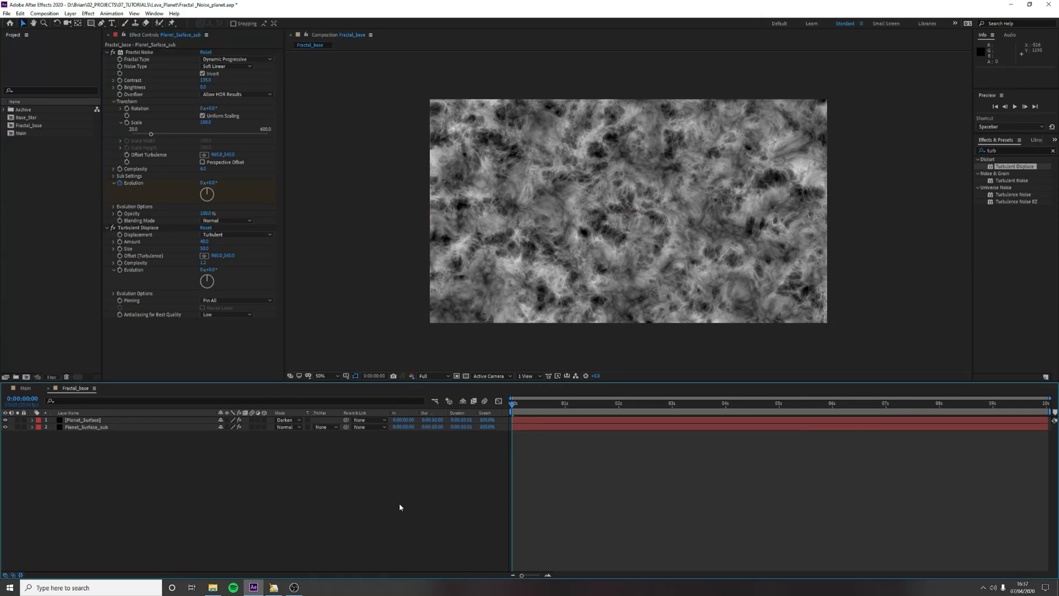
key("space")
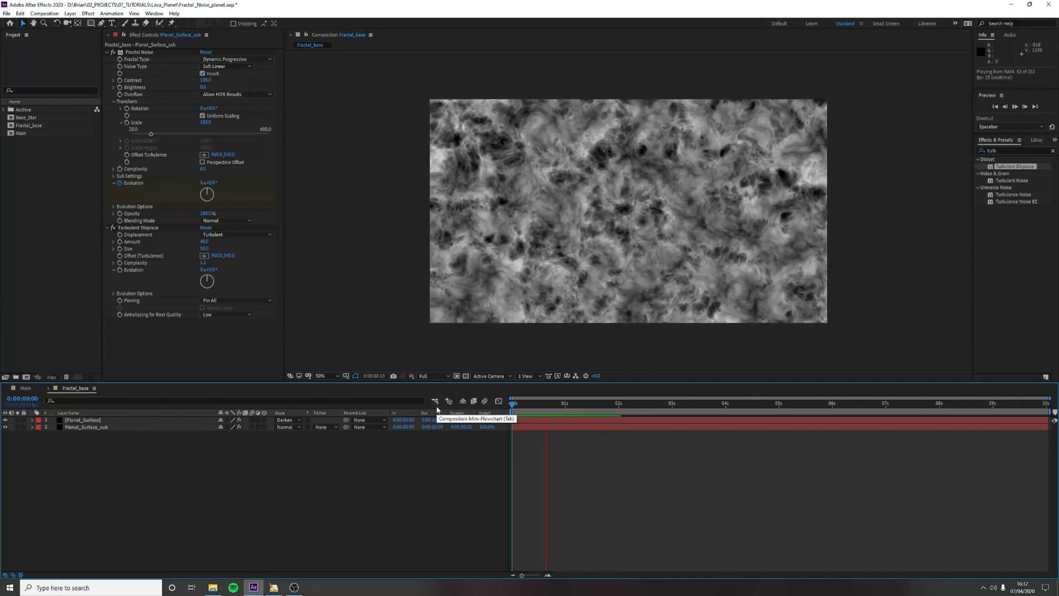
Set Planet_Surface's Sub Offset X to 400 at the 10-second mark
left_click(559, 404)
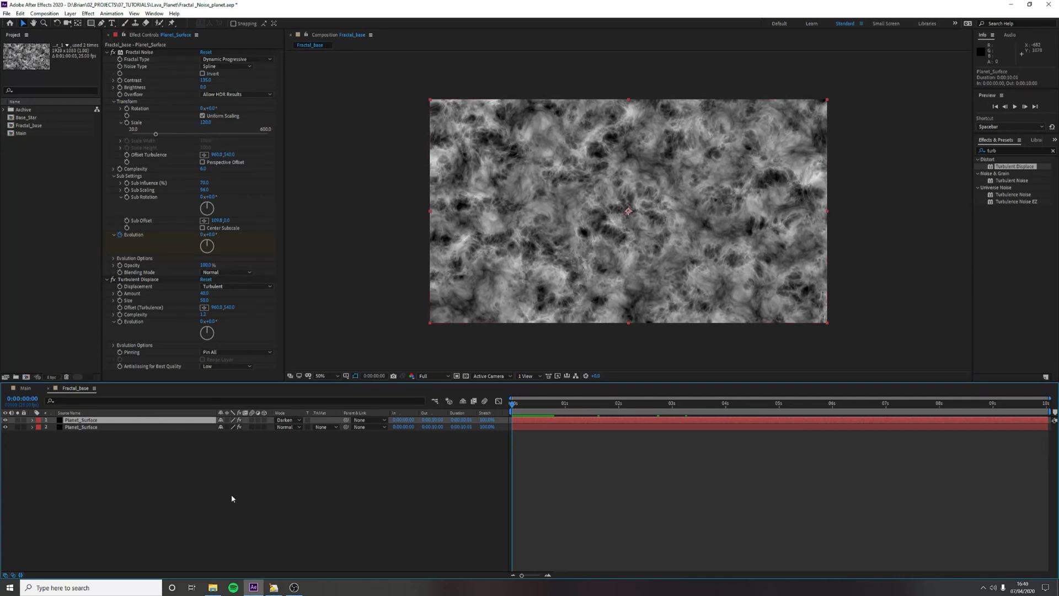
left_click(108, 432)
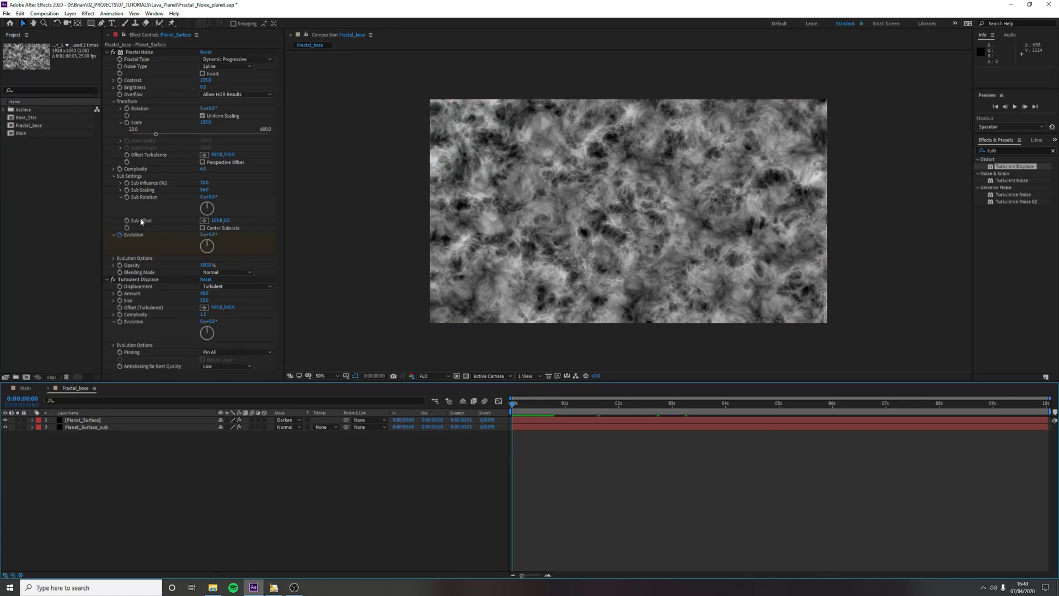
left_click(552, 420)
left_click_drag(541, 403, 1046, 403)
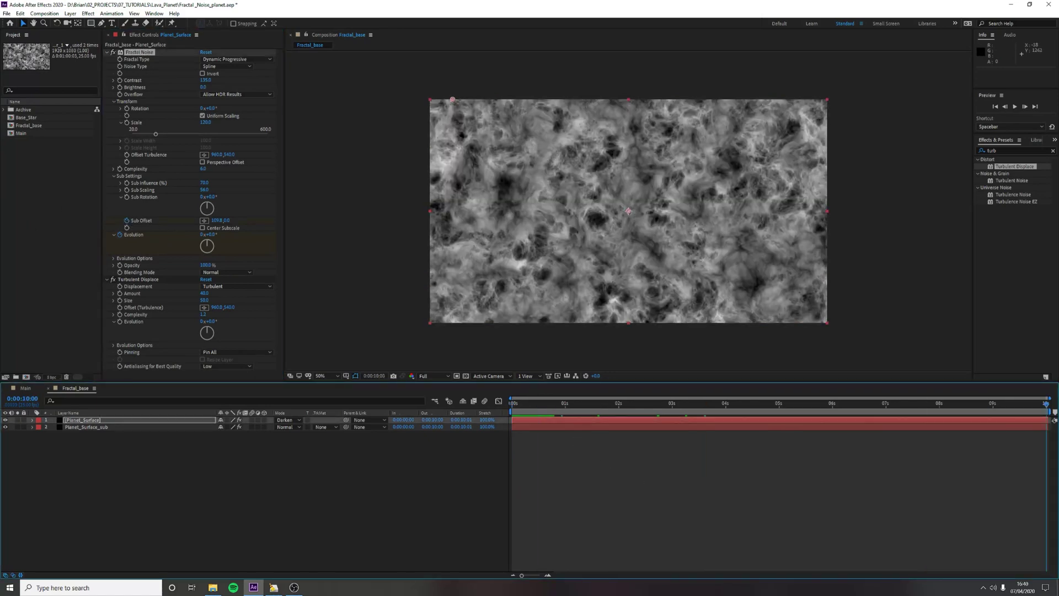
left_click_drag(217, 220, 435, 228)
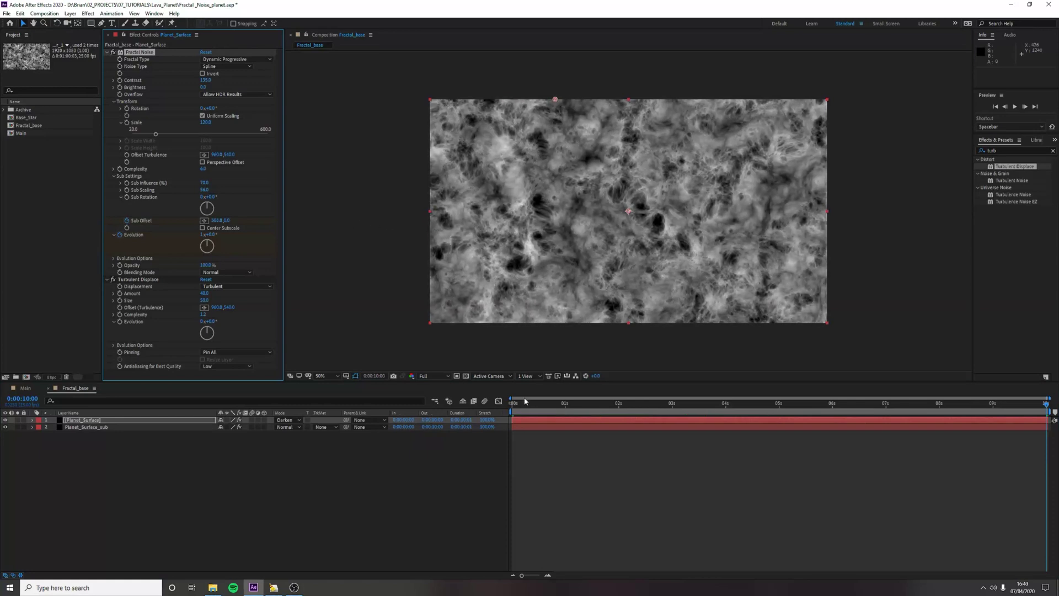
left_click(219, 220)
key("BackSpace")
type("400")
key("Return")
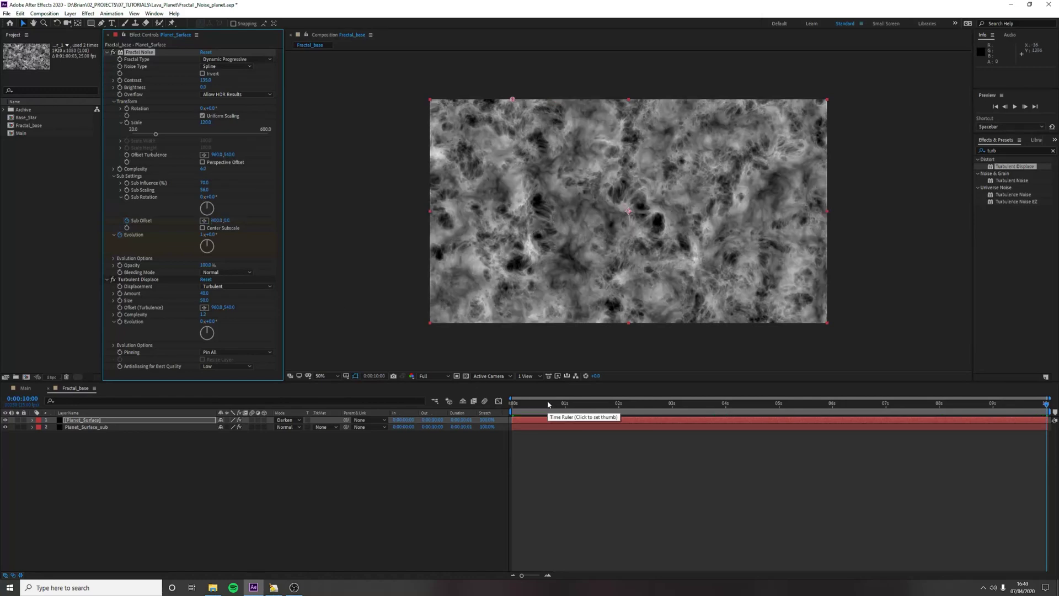
left_click_drag(547, 404, 156, 411)
Copy Planet_Surface's Sub Offset keyframes from the timeline
left_click(143, 222)
left_click(32, 419)
left_click(38, 428)
left_click(46, 435)
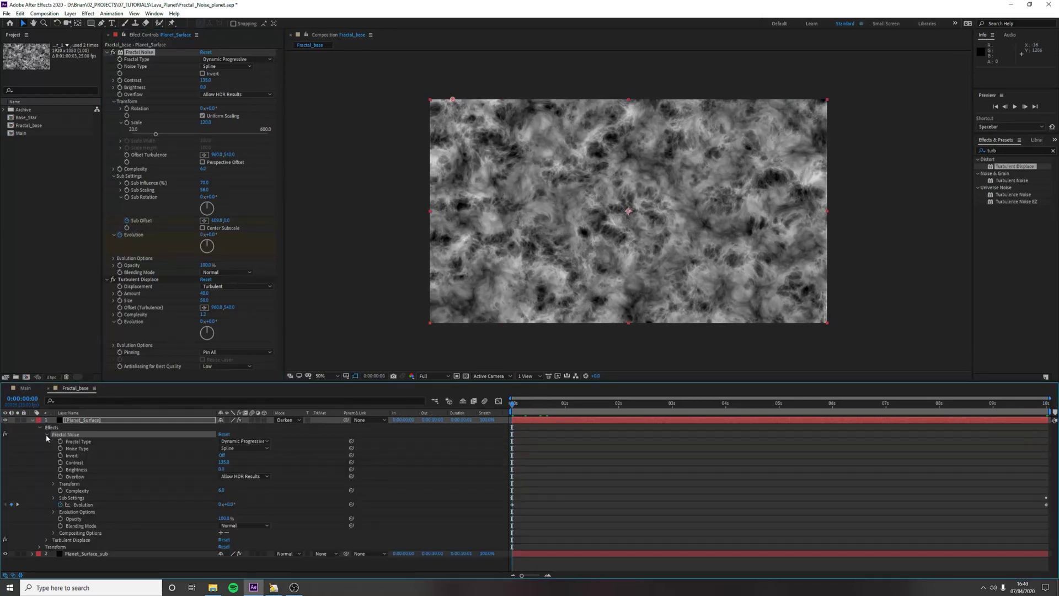
left_click(52, 498)
left_click(111, 526)
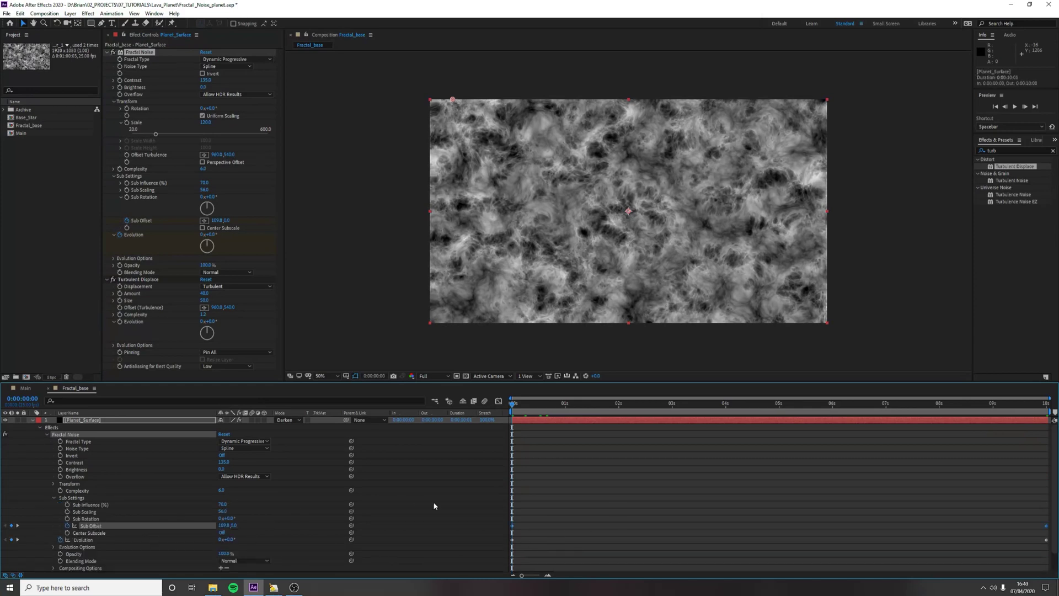
key("ctrl+c")
Paste the Sub Offset keyframes onto Planet_Surface_sub and preview the animation
left_click(32, 421)
left_click(93, 429)
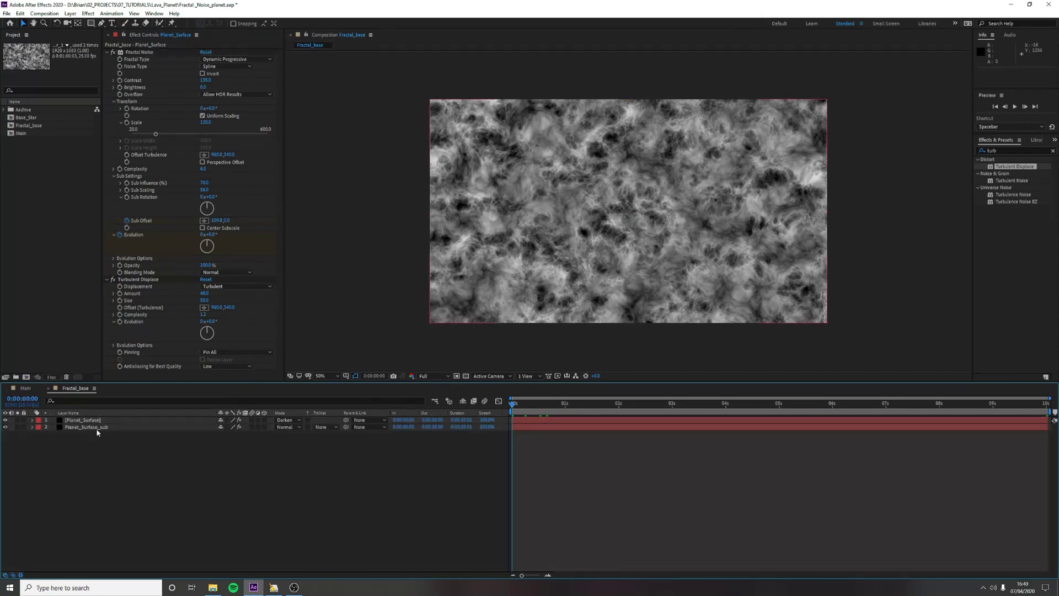
key("ctrl+v")
key("space")
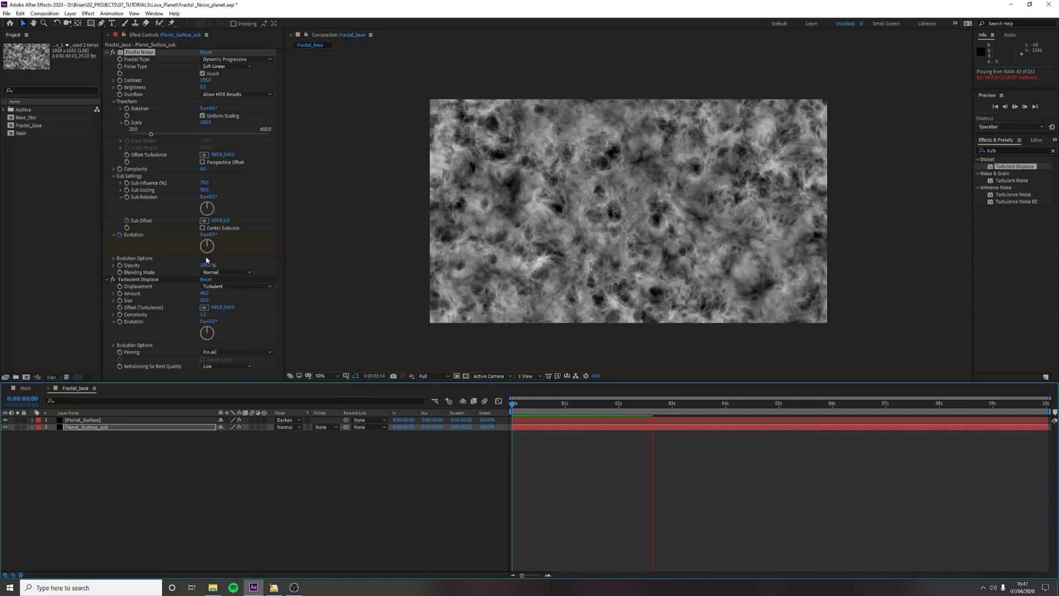
left_click_drag(564, 403, 787, 423)
Set Turbulent Displace to Turbulent Smoother on Planet_Surface_sub, then on Planet_Surface
key("Home")
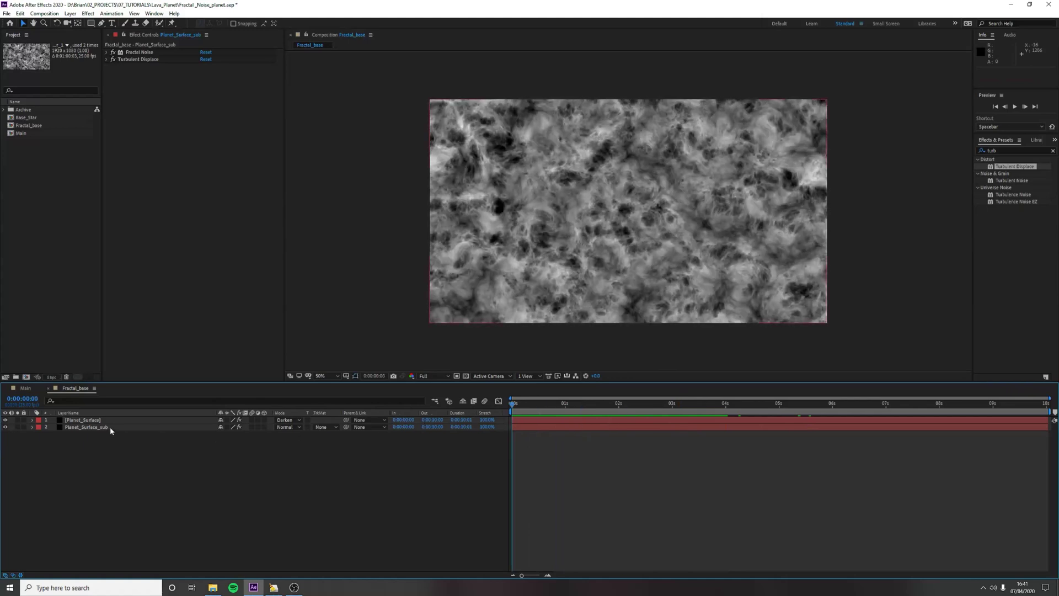
left_click(110, 426)
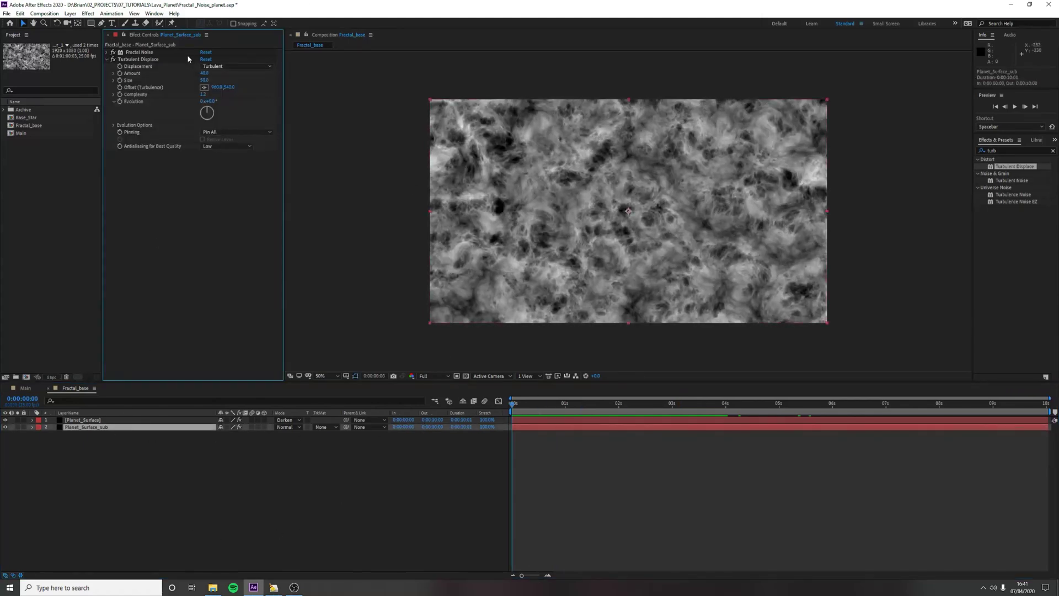
left_click(251, 66)
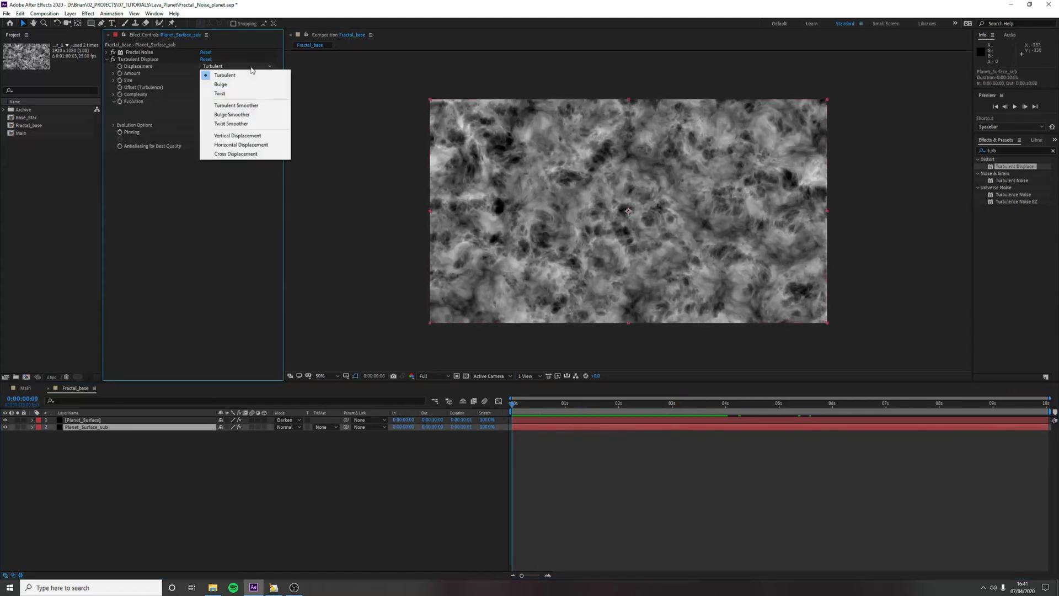
left_click(247, 107)
left_click(156, 422)
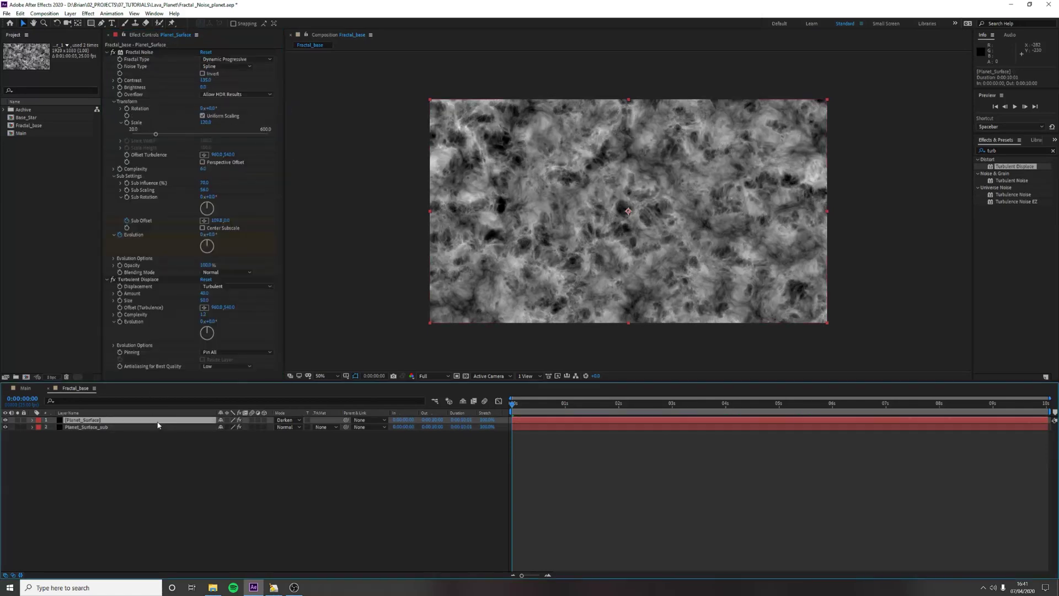
left_click(251, 286)
left_click(247, 326)
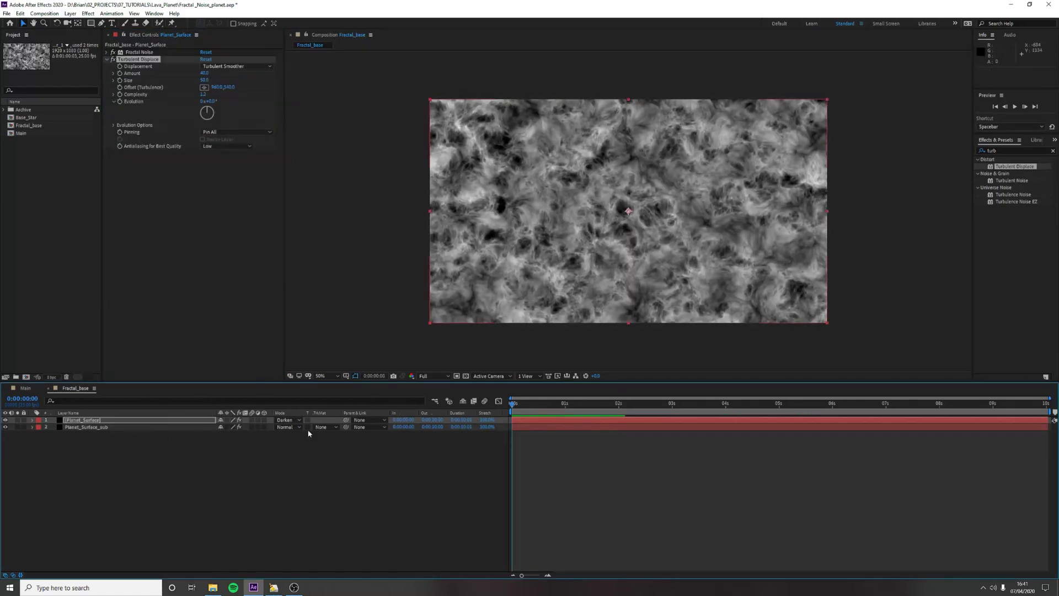
left_click(73, 421)
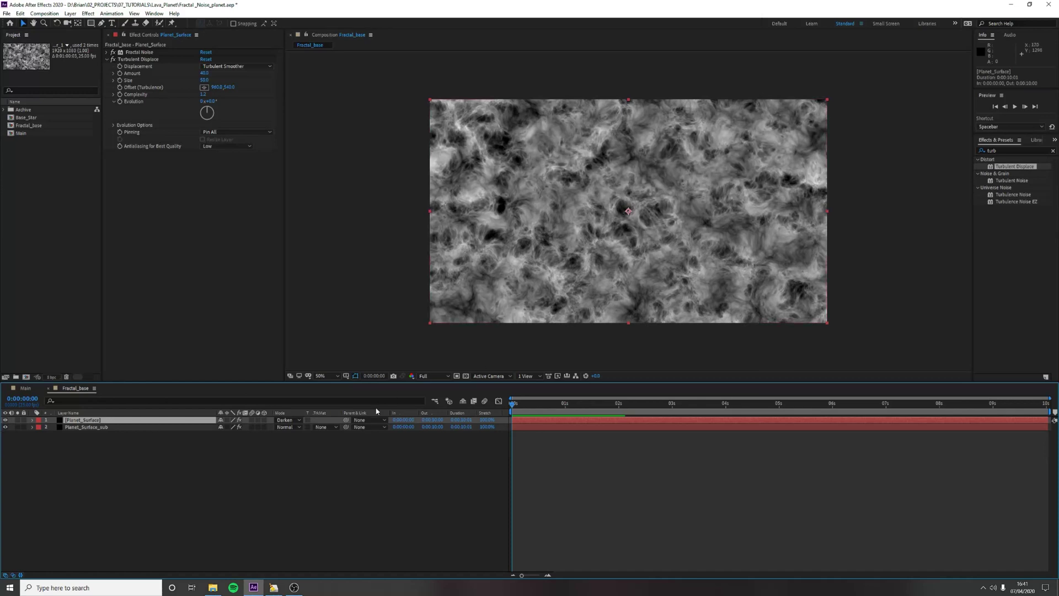
left_click(277, 421)
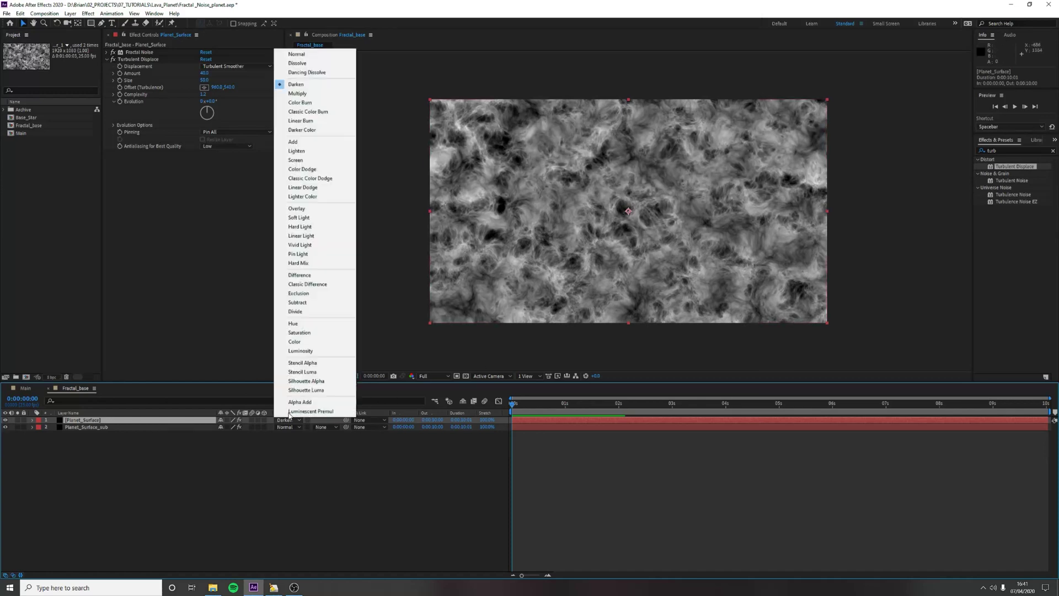
left_click(306, 55)
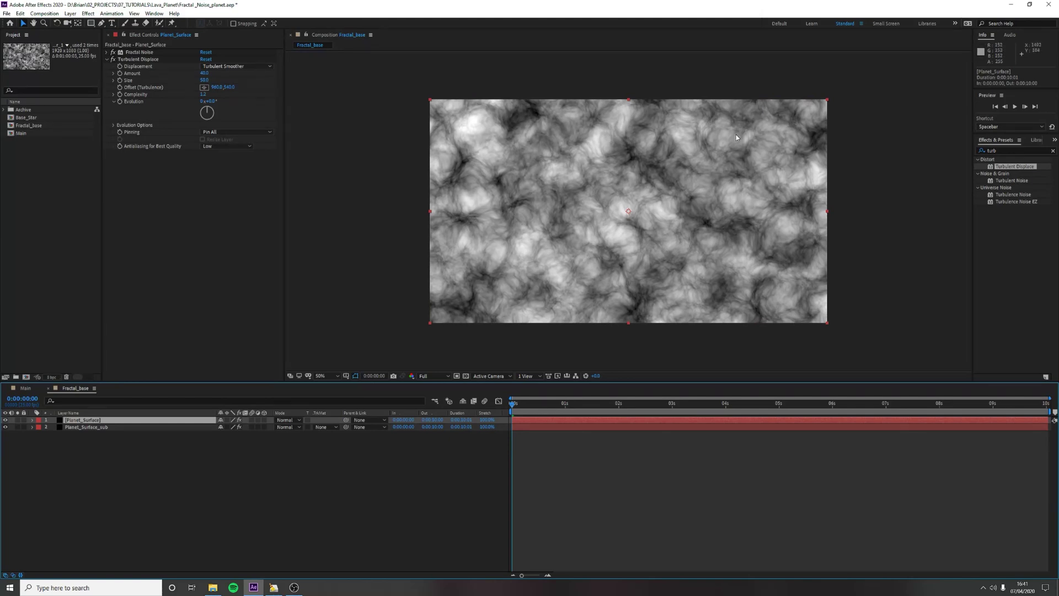
left_click(289, 420)
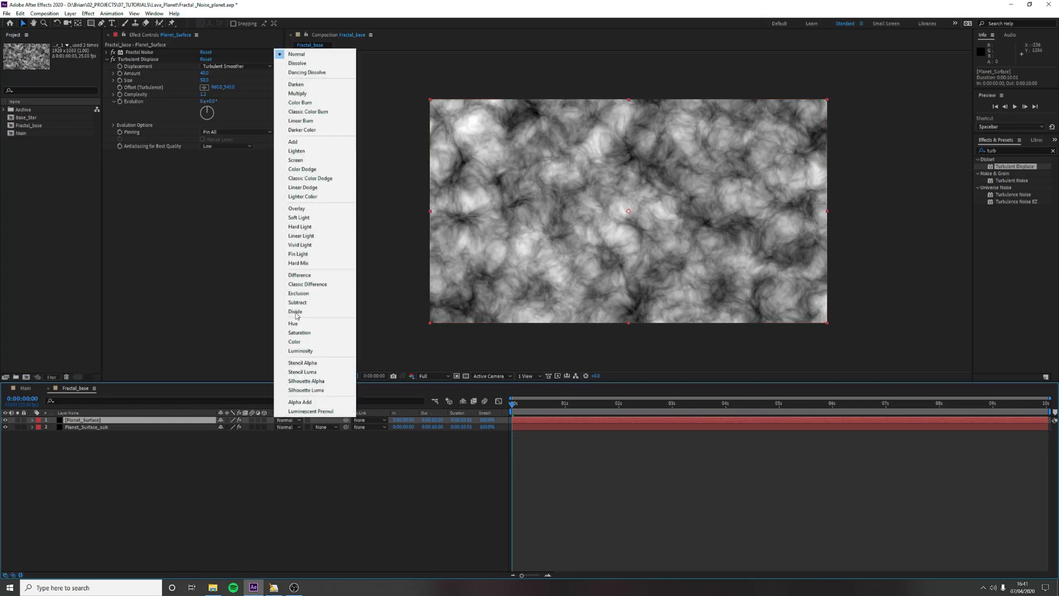
left_click(304, 86)
left_click(5, 422)
left_click(5, 427)
left_click(5, 427)
left_click(5, 427)
left_click(5, 427)
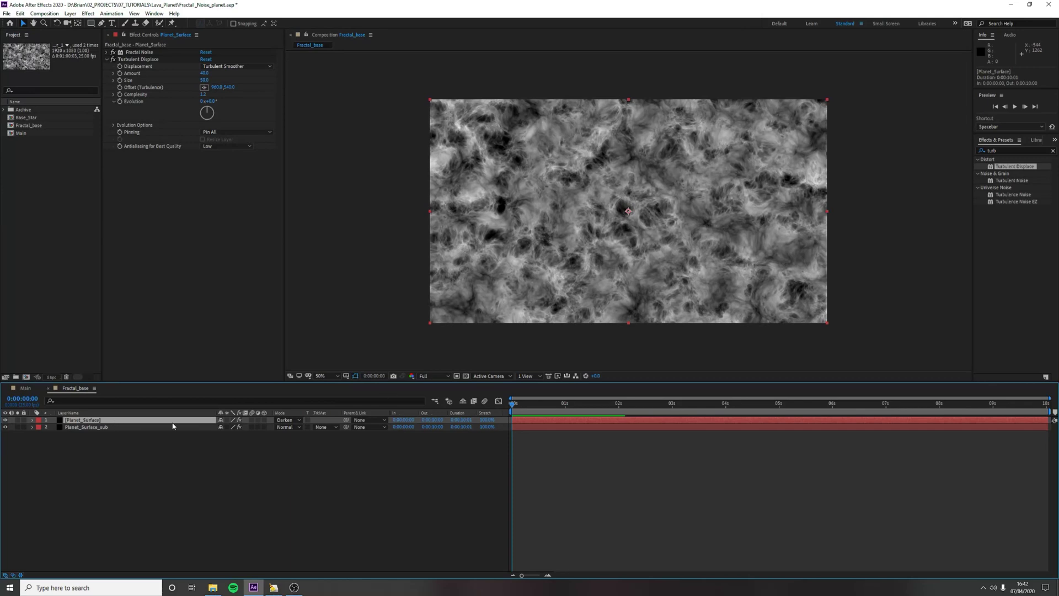
left_click(107, 51)
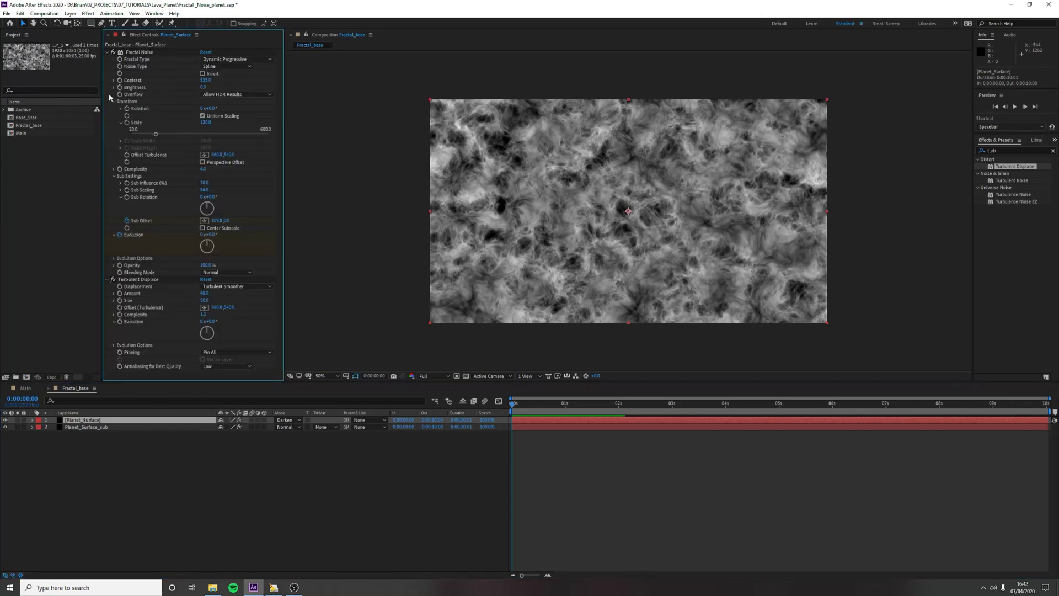
left_click(107, 280)
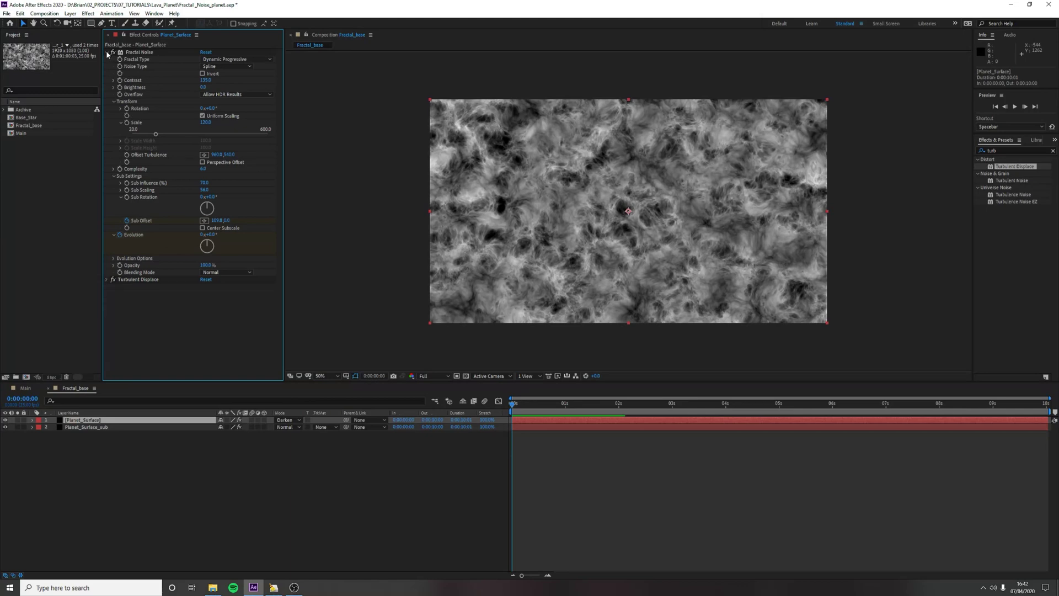
left_click(107, 52)
left_click(140, 474)
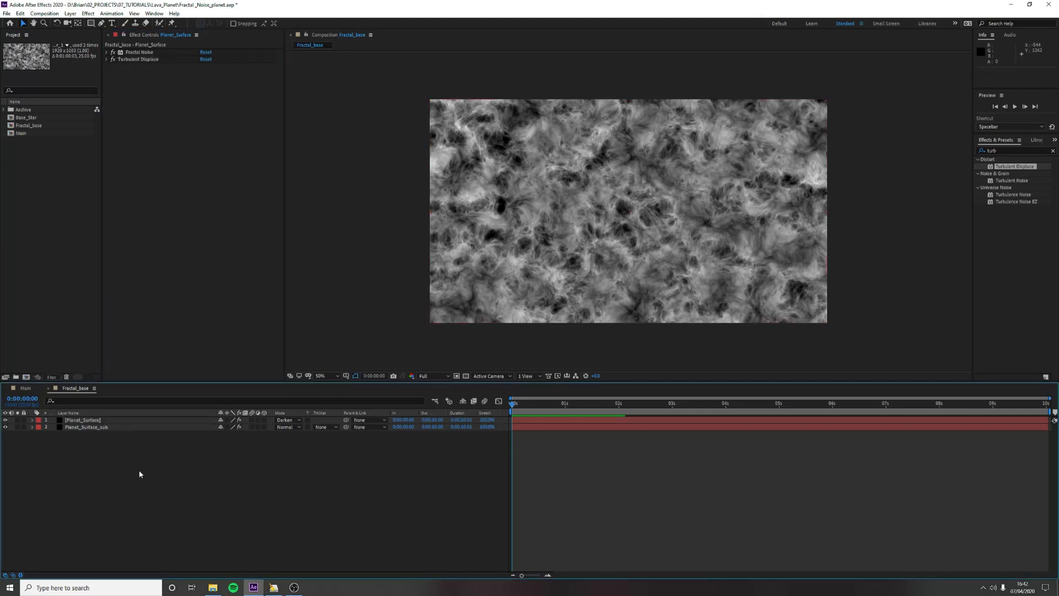
left_click(128, 420)
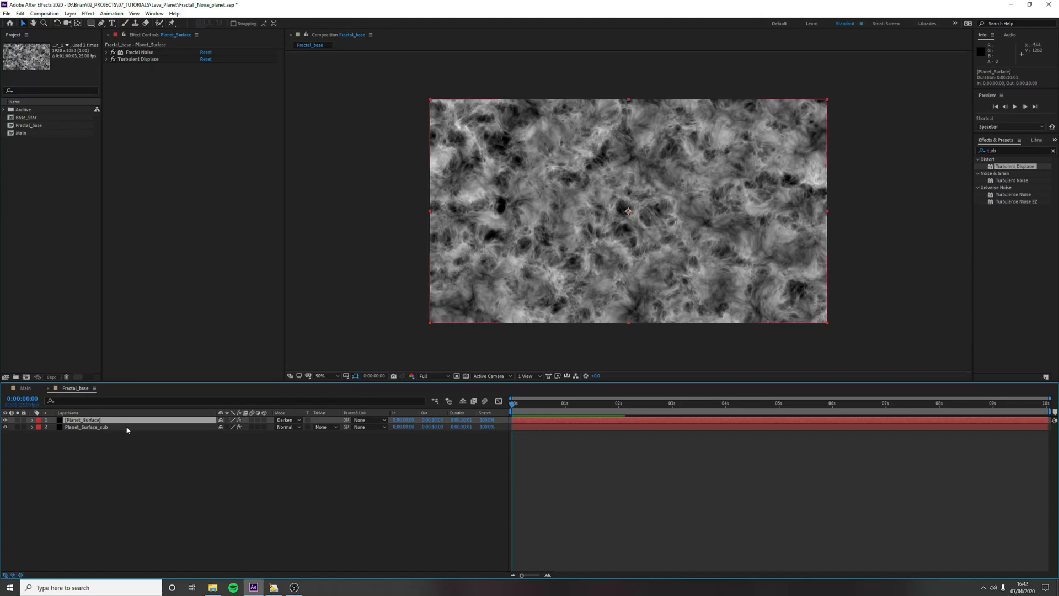
Pre-compose Planet_Surface and Planet_Surface_sub into a precomp named Planet_base
left_click(127, 428, "shift")
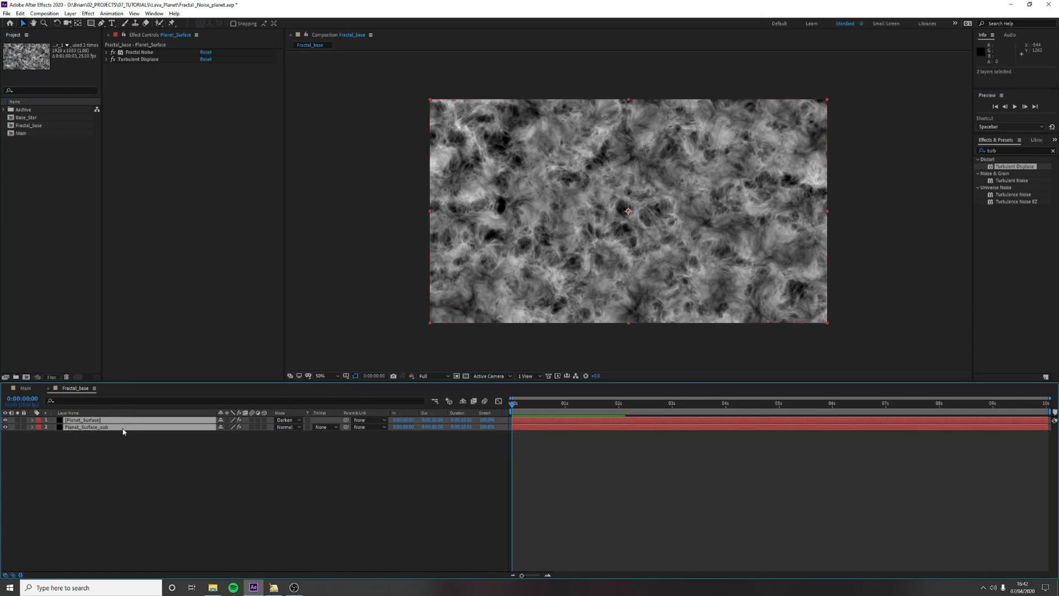
key("ctrl+shift+c")
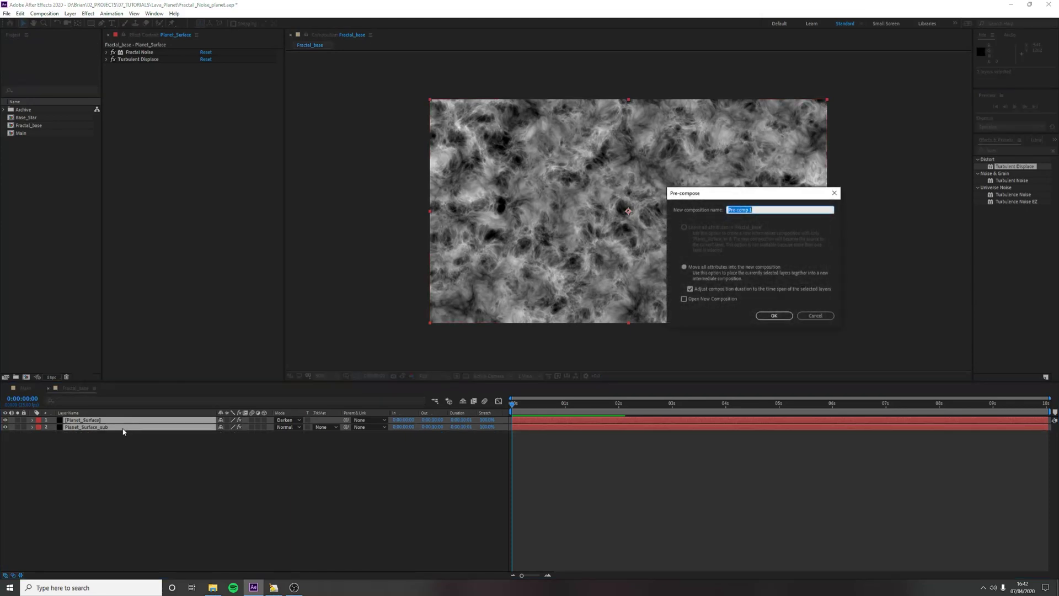
type("Planet_base")
key("Return")
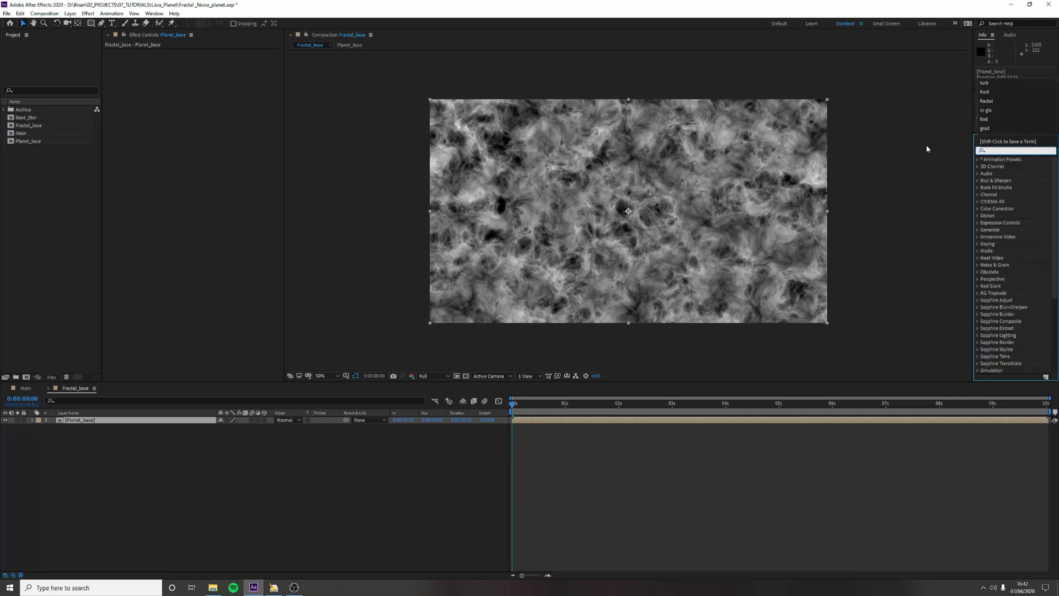
Apply Find Edges and then CC Glass to the Planet_base layer
type("fin")
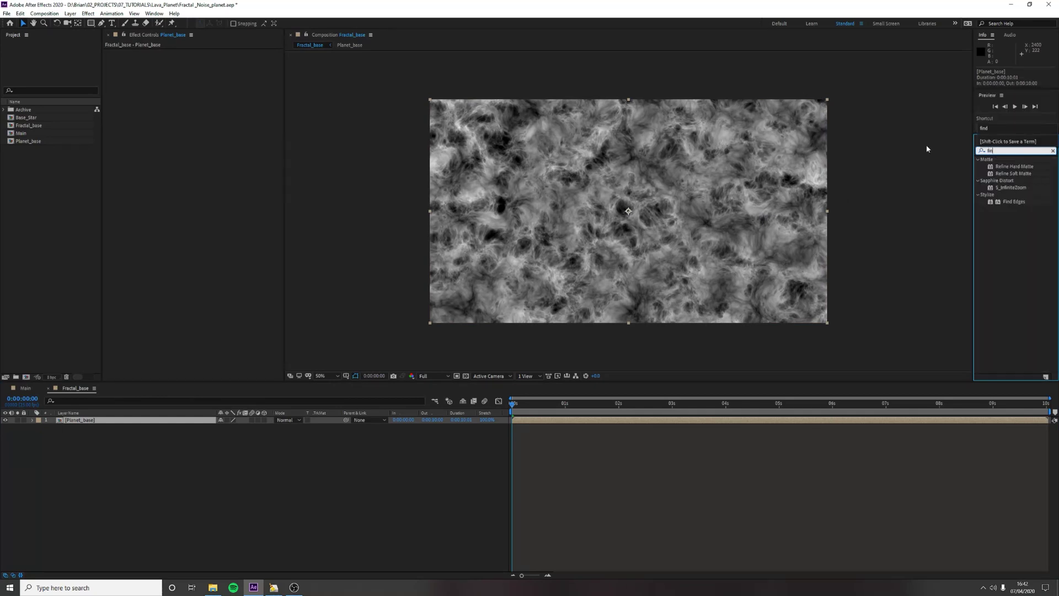
left_click_drag(1014, 201, 86, 424)
left_click(993, 150)
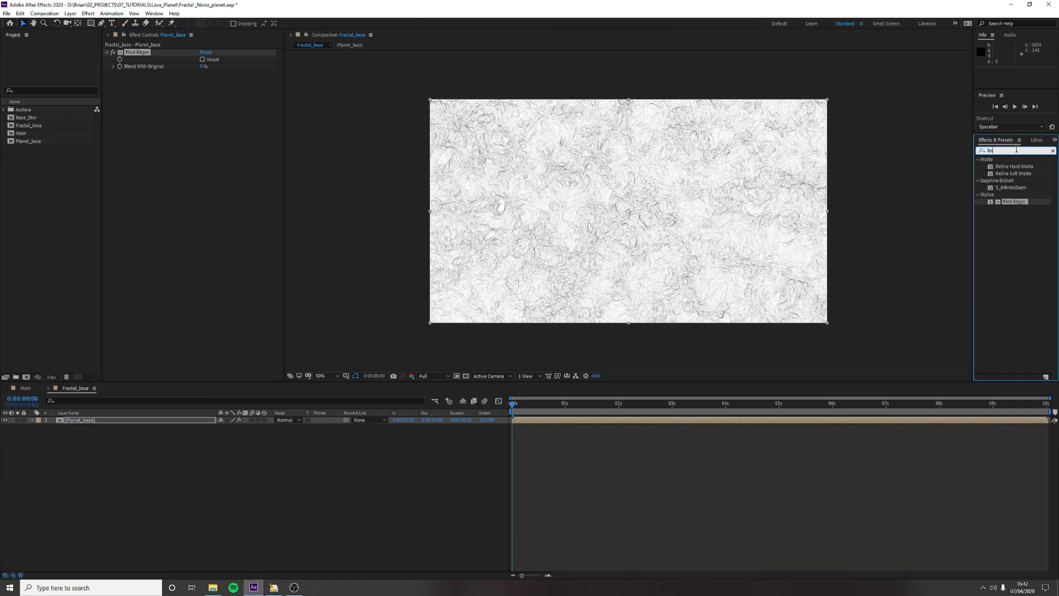
type("cc glas")
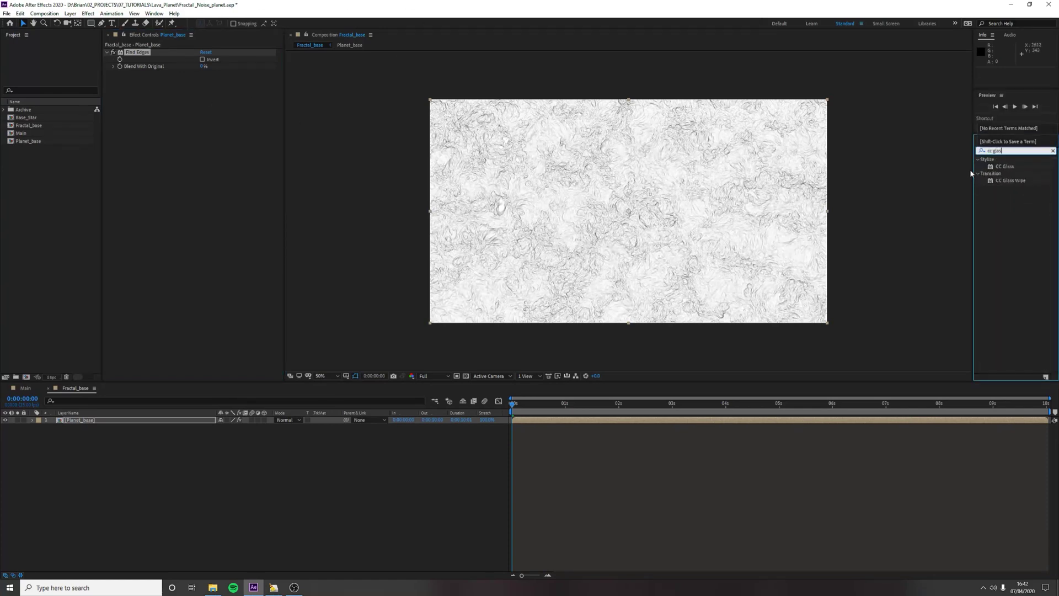
left_click_drag(1003, 167, 142, 232)
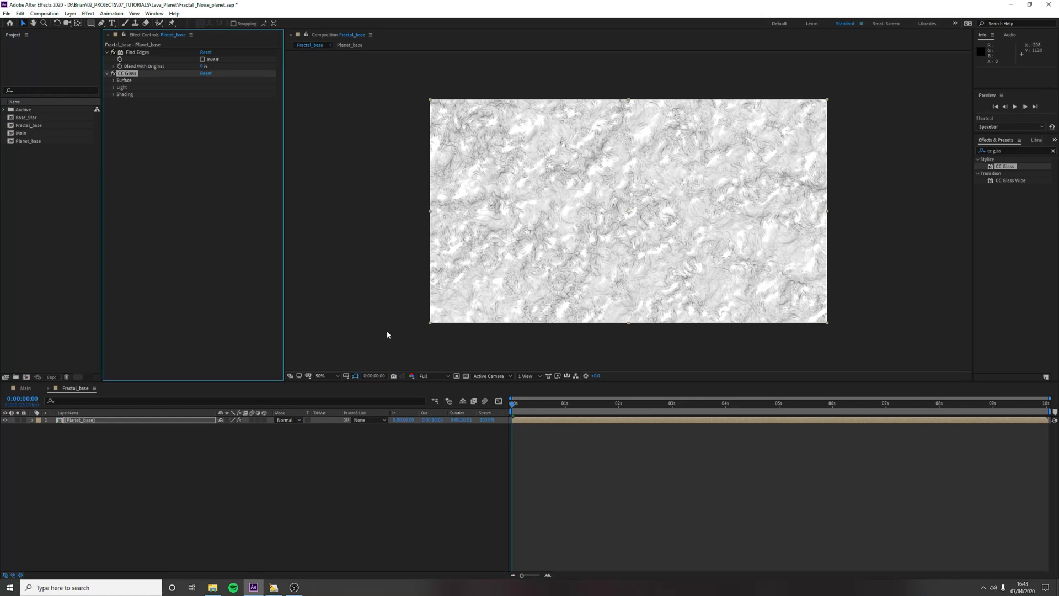
Set CC Glass Surface Height to 10 and Displacement to 500, and lower Softness
left_click(114, 80)
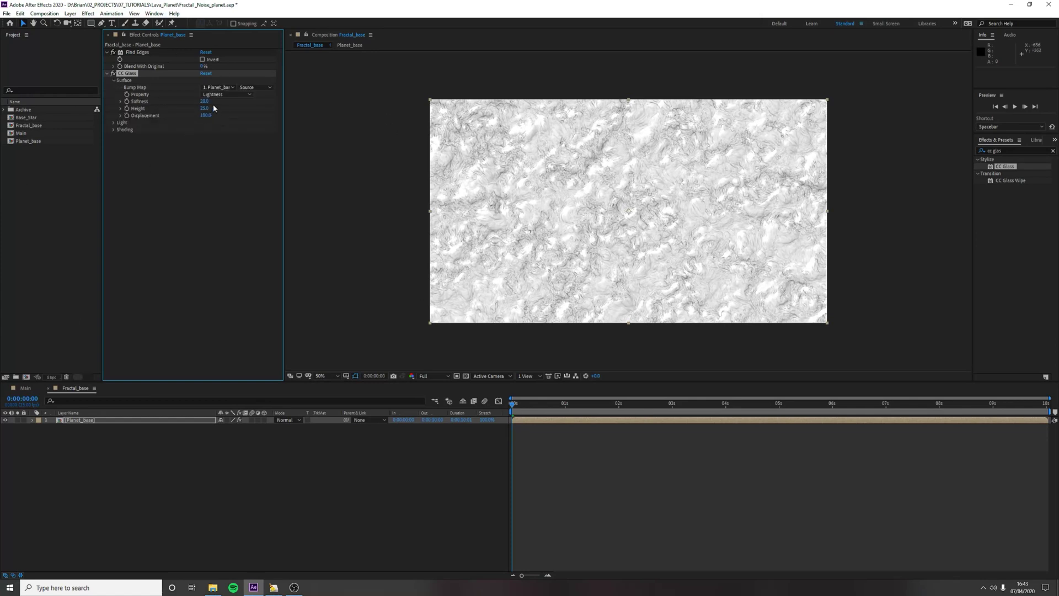
type("10")
key("Tab")
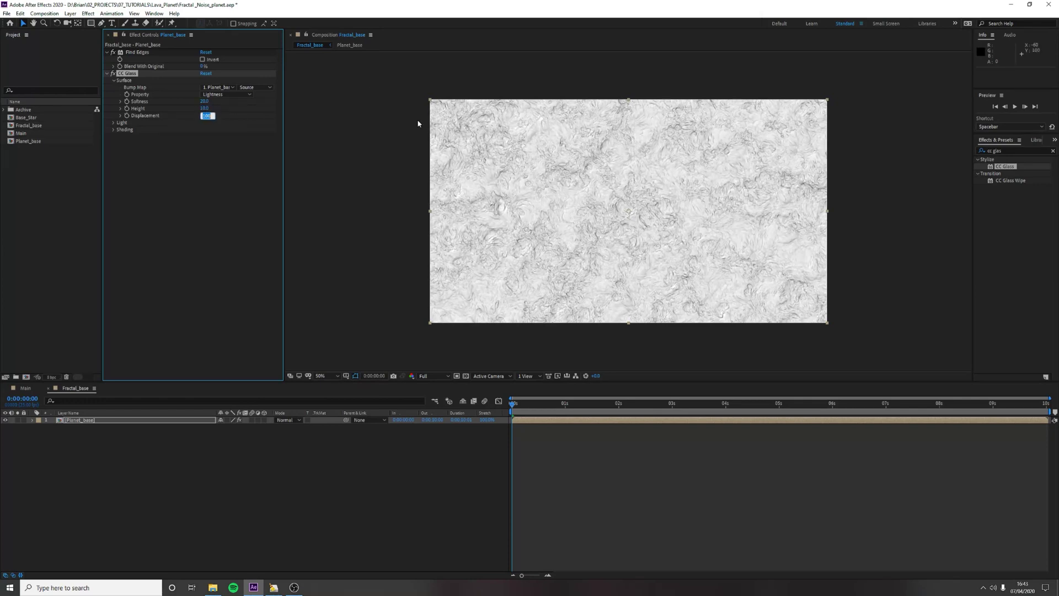
type("5")
key("Return")
left_click(203, 102)
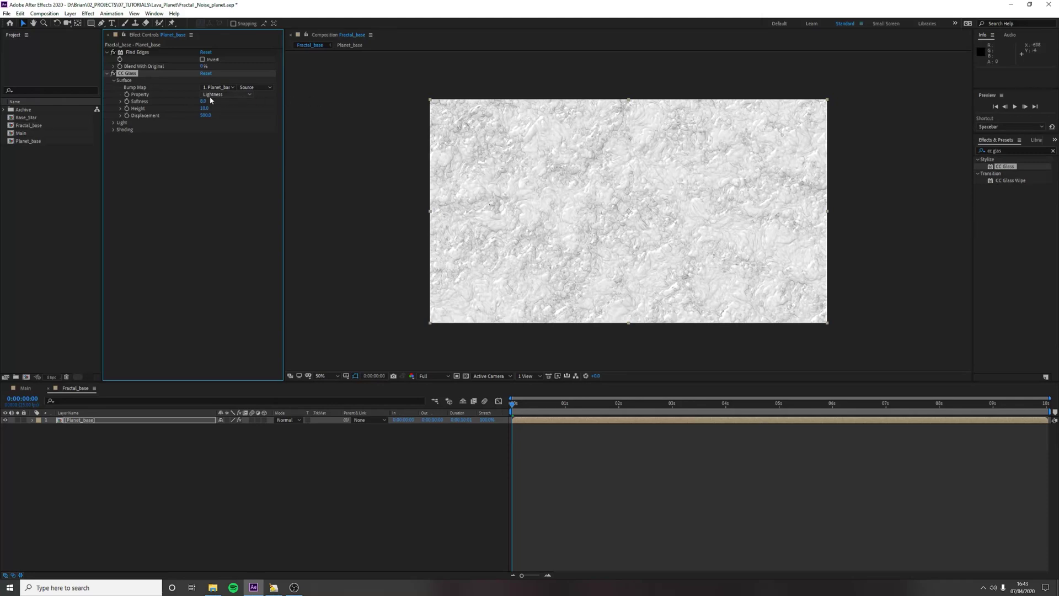
Light CC Glass with its effect light at intensity 40 and Point Light type
left_click(112, 123)
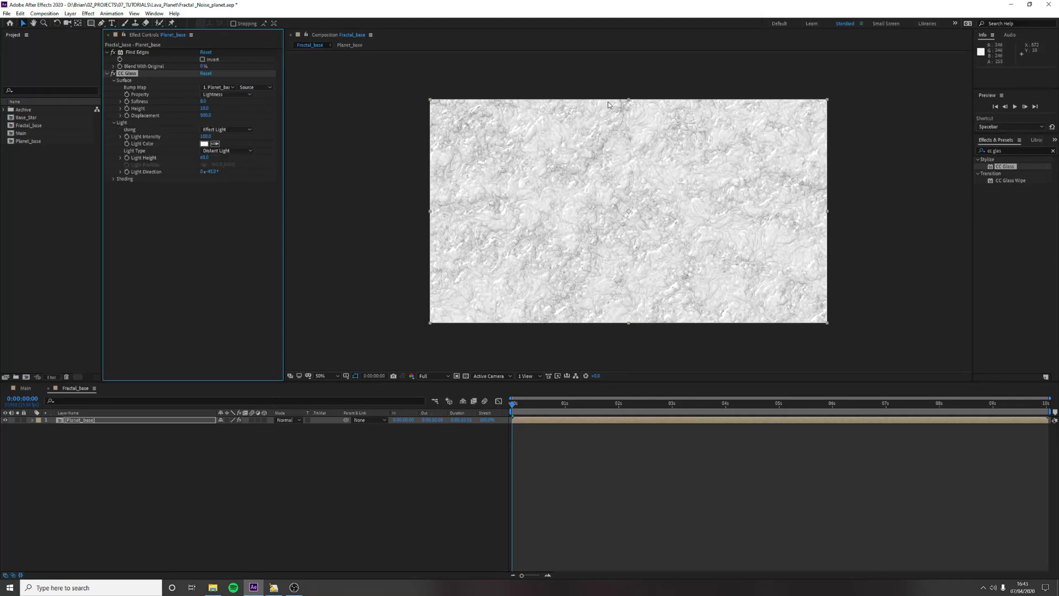
left_click(214, 130)
left_click(216, 227)
left_click(205, 137)
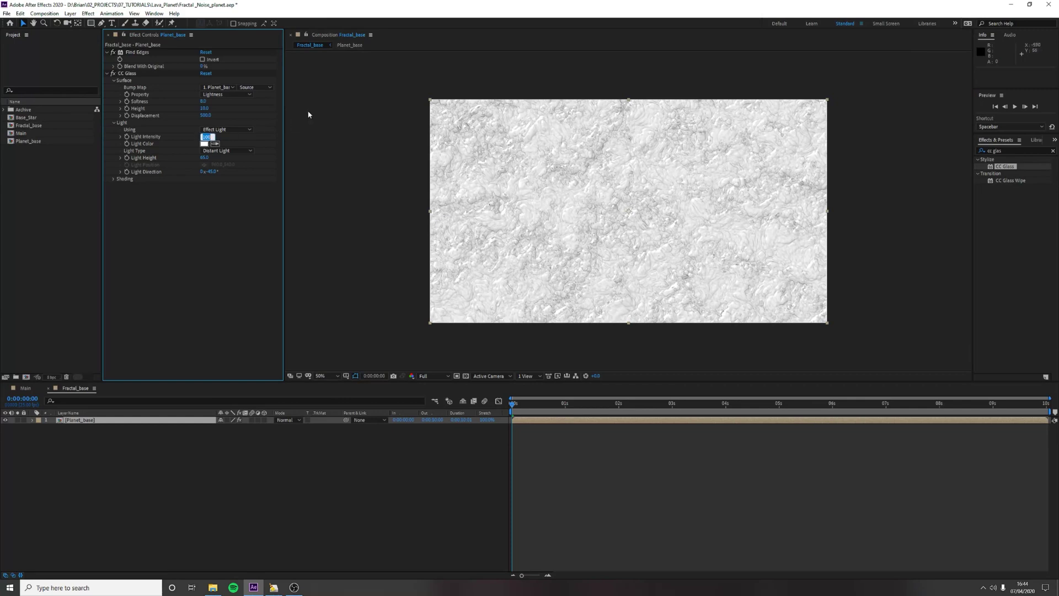
type("40")
key("Return")
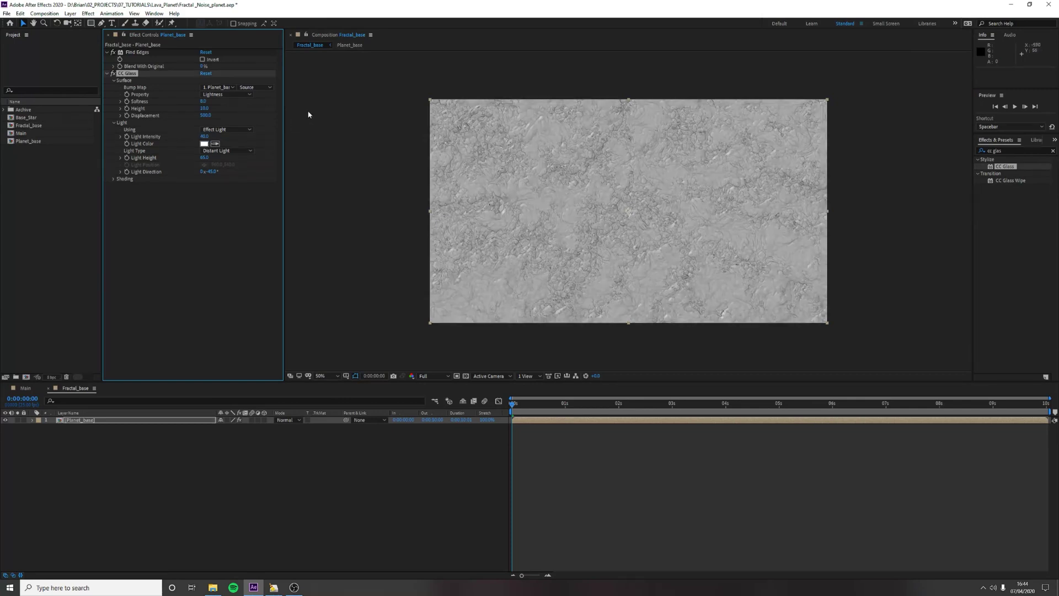
left_click(228, 151)
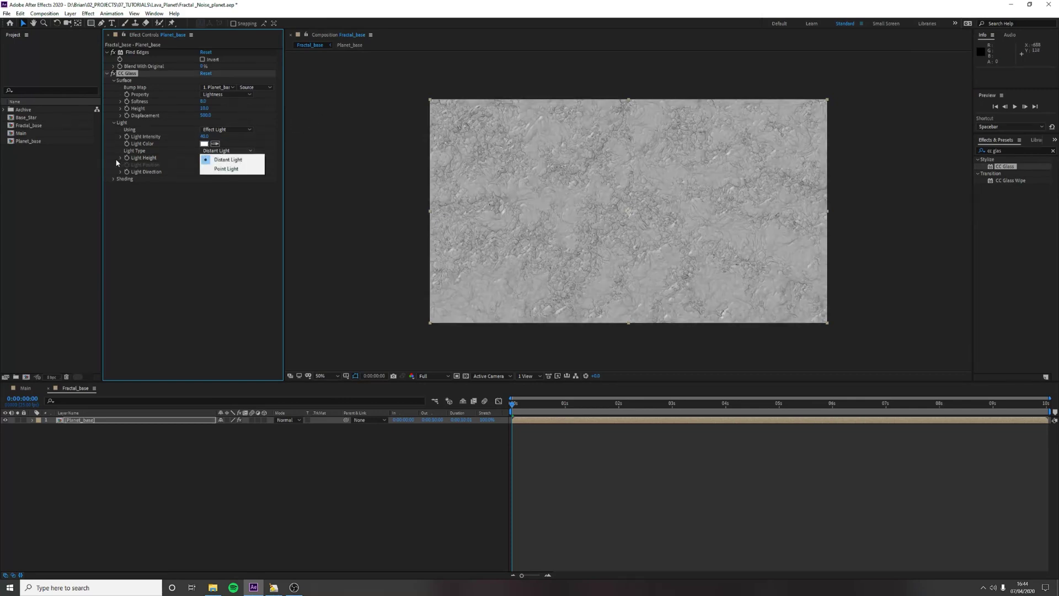
left_click(238, 170)
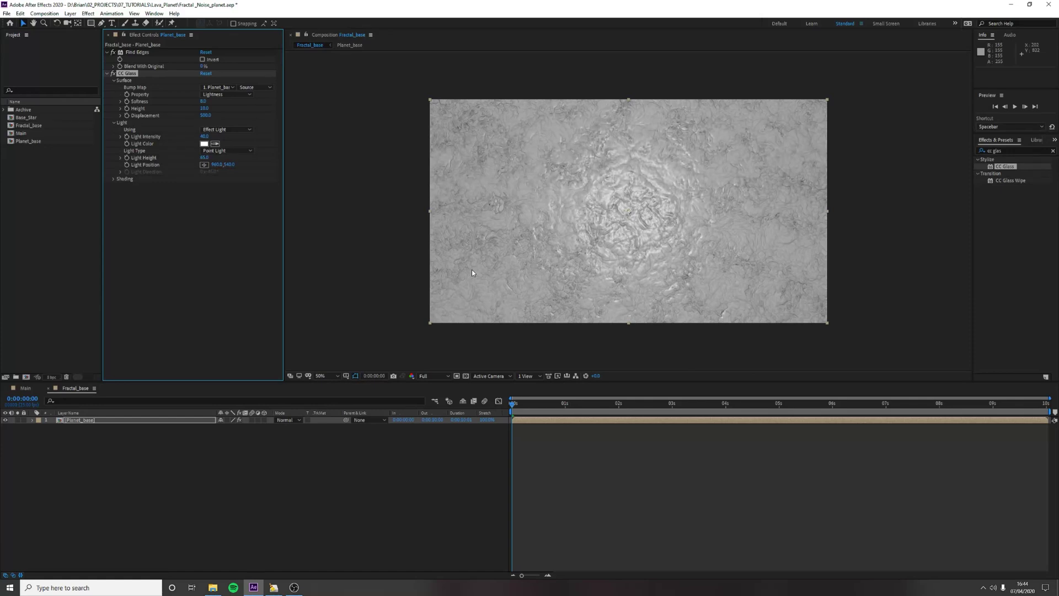
left_click(113, 180)
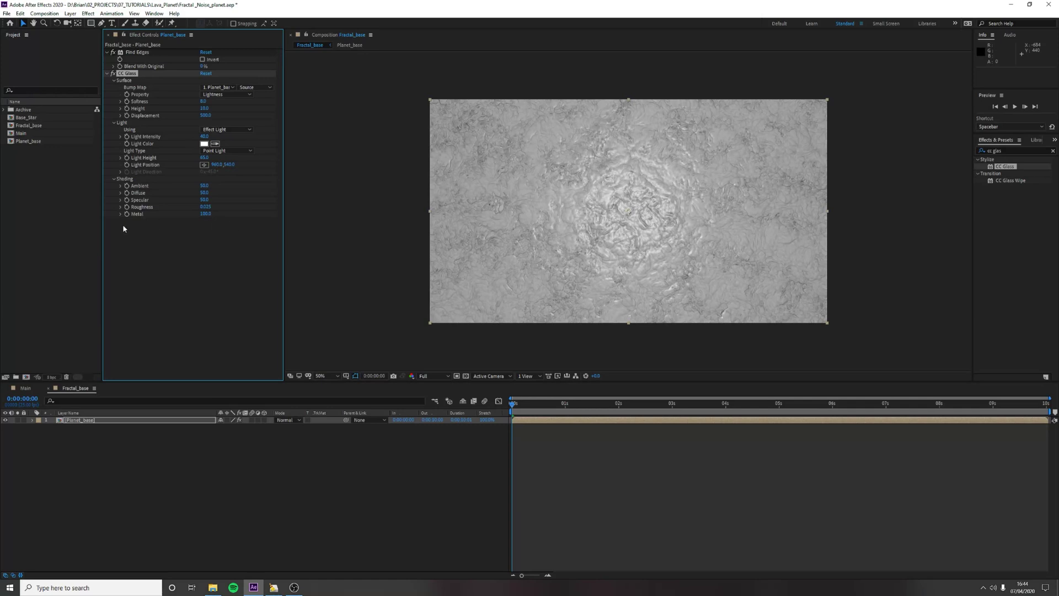
Lower CC Glass Metal to 0 and set Roughness to 0.180
left_click_drag(205, 213, 0, 225)
left_click(207, 207)
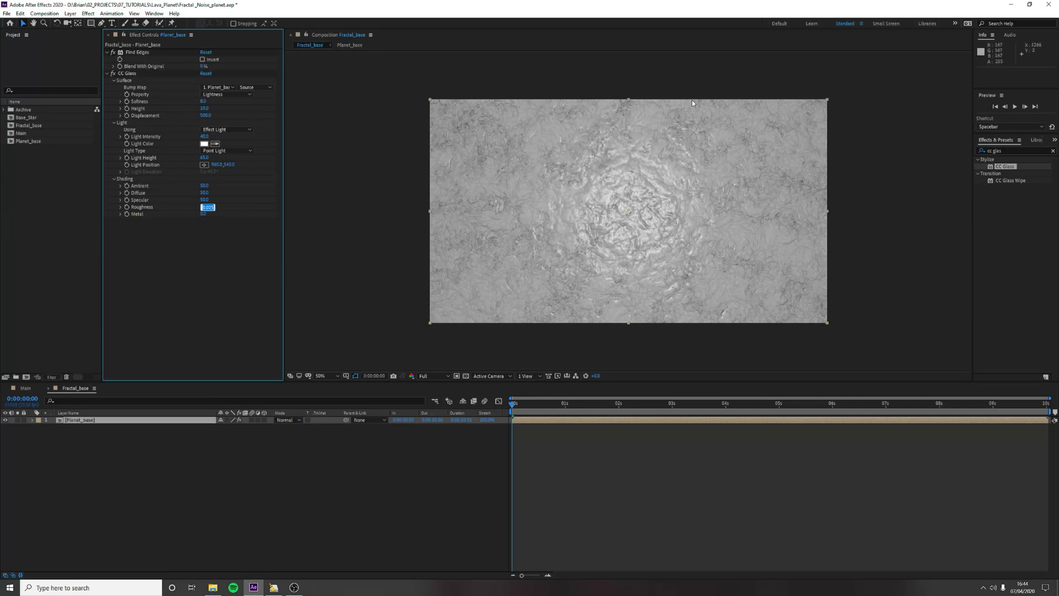
key("BackSpace")
type(".180")
key("Return")
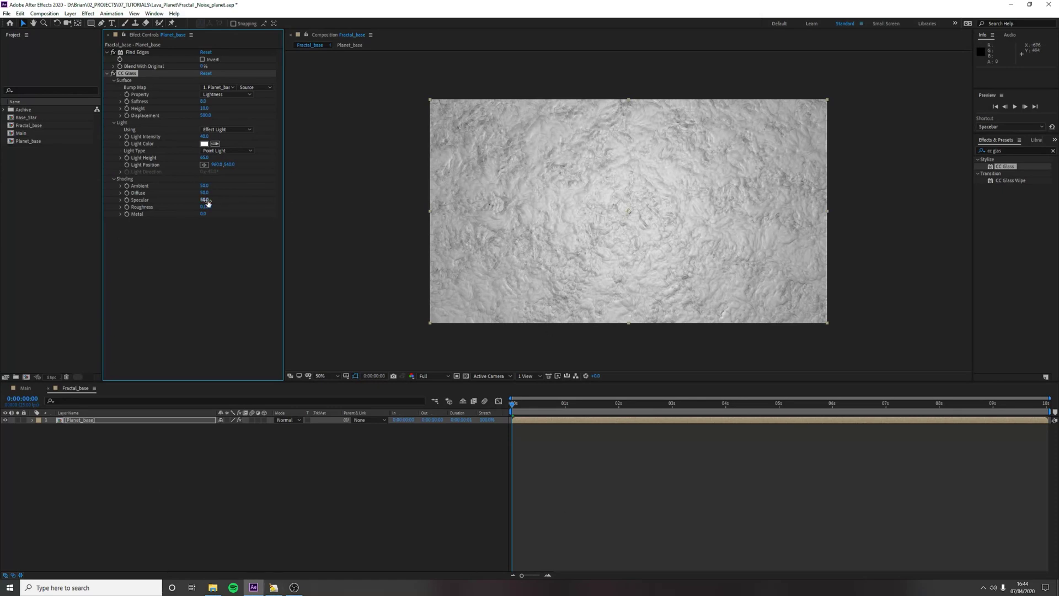
Test Ambient at 200 and return it to 50, set Roughness 0.184 and Specular 100
left_click_drag(204, 185, 542, 182)
mouse_move(329, 187)
left_mouse_down()
mouse_move(183, 193)
mouse_move(194, 203)
left_mouse_up()
left_click(205, 207)
key("Return")
left_click_drag(204, 200, 233, 195)
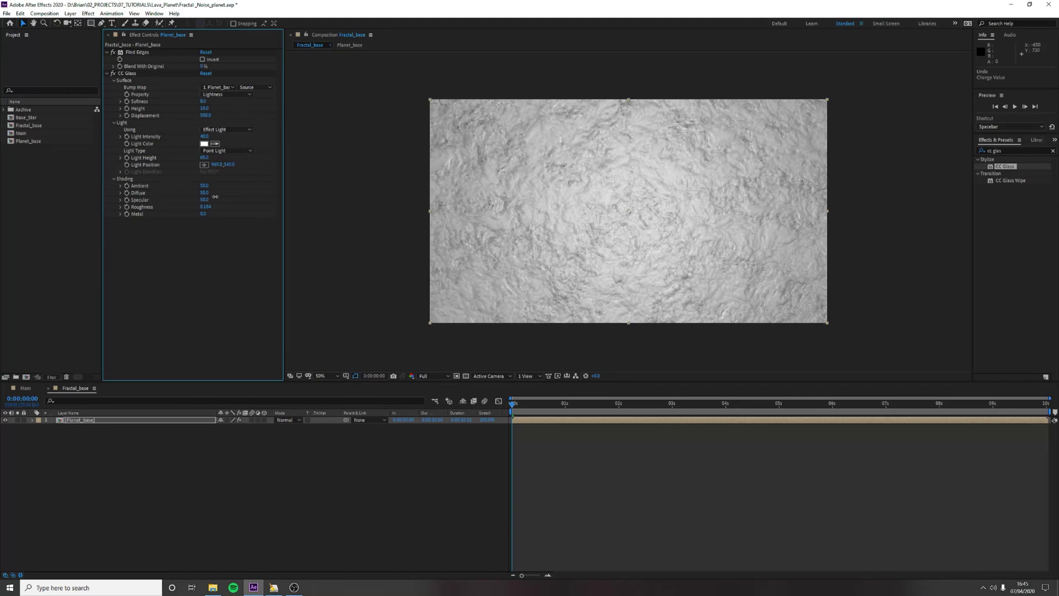
Collapse the CC Glass properties and play a preview of Fractal_base
left_click(208, 253)
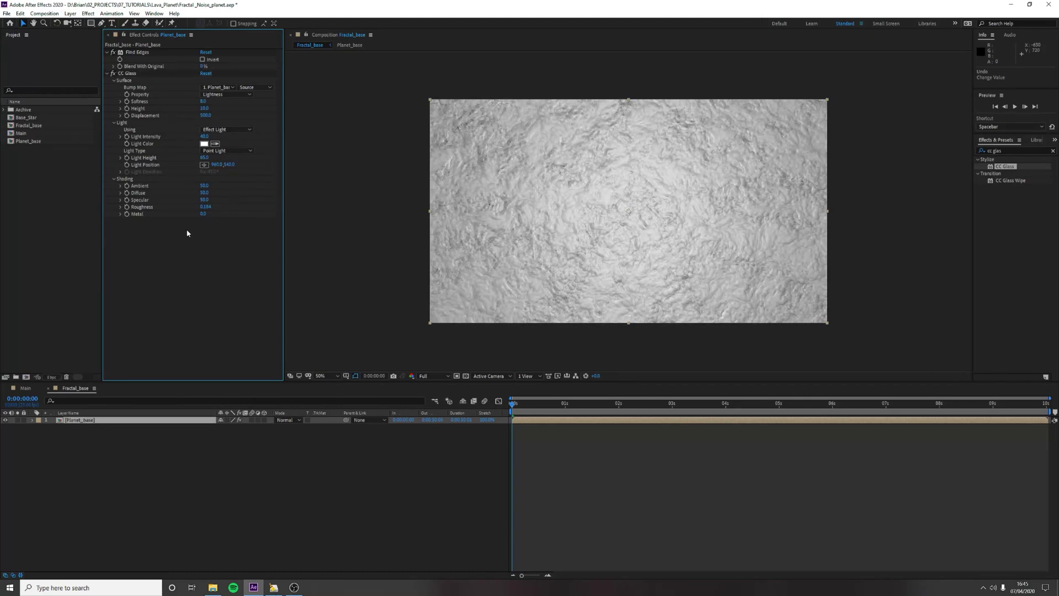
key("ctrl+grave")
key("space")
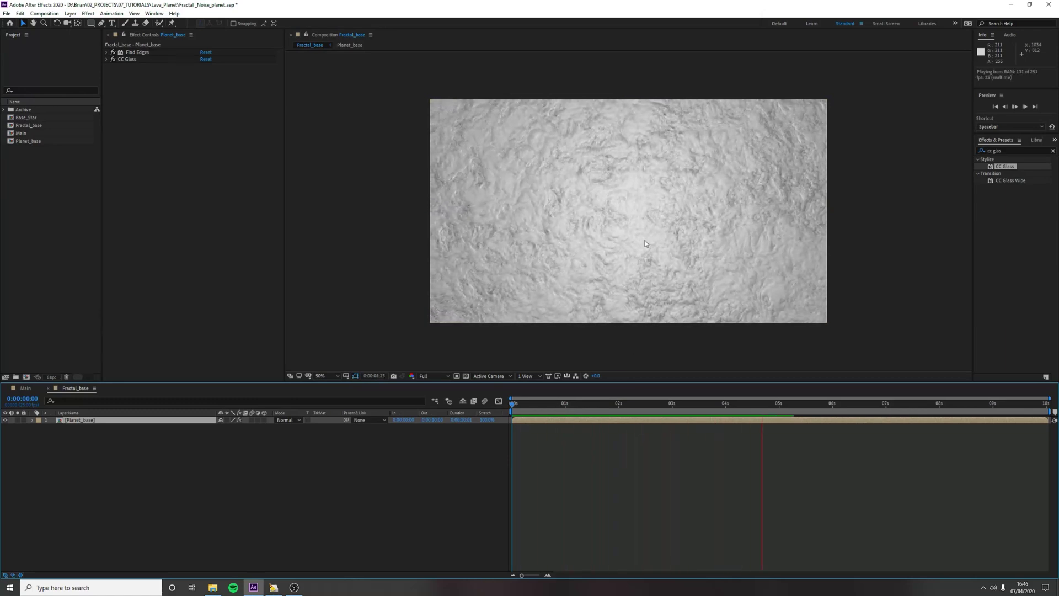
Duplicate Planet_base and delete Find Edges and CC Glass from the top copy
left_click(563, 434)
left_click(109, 420)
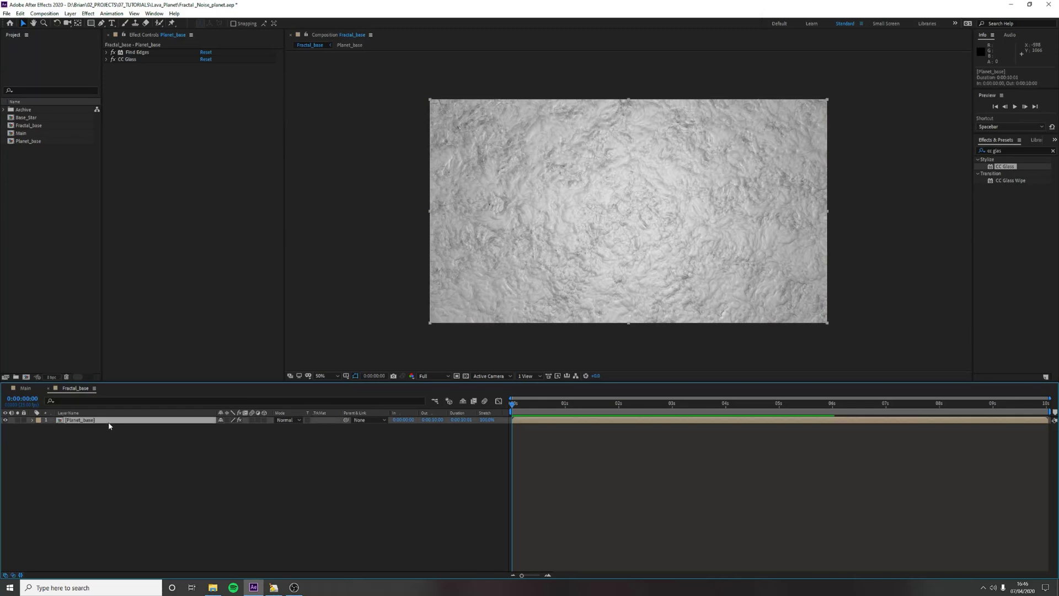
key("ctrl+d")
left_click(136, 53)
left_click(141, 74, "ctrl")
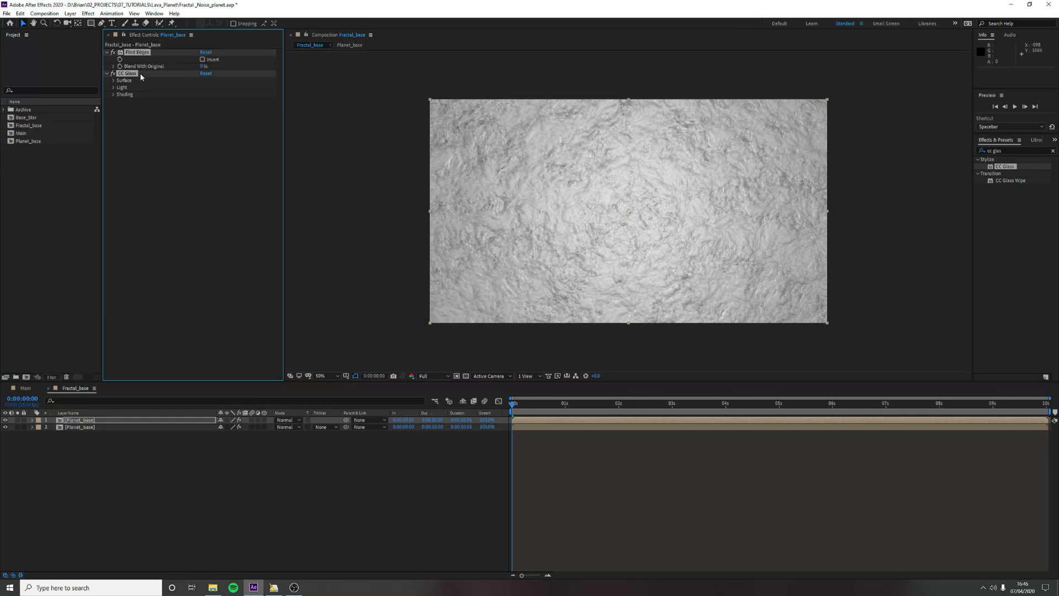
key("Delete")
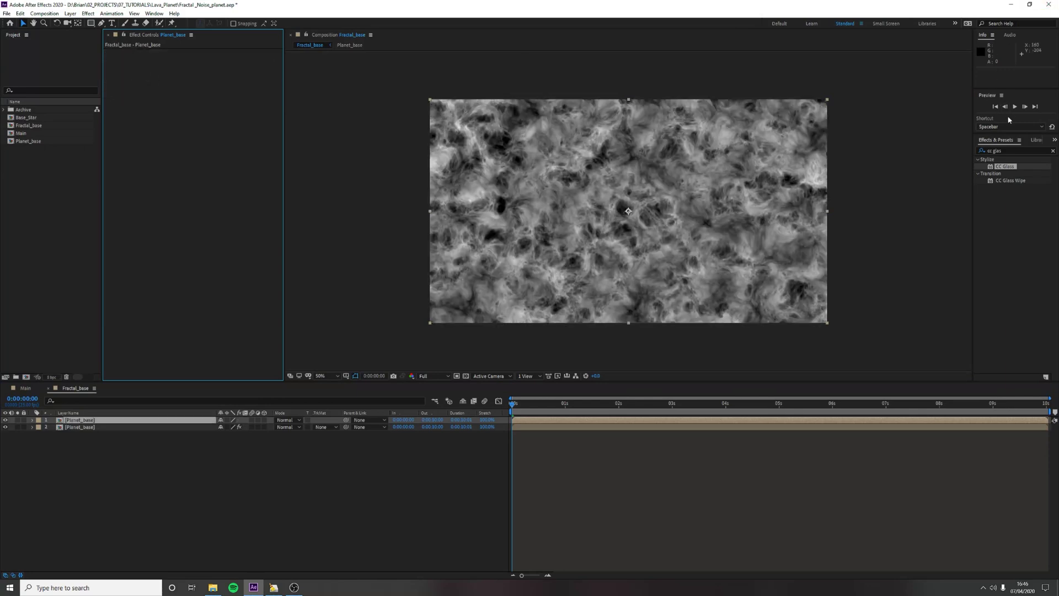
Apply 4-Color Gradient to the top Planet_base copy from a '4-' effects search
left_click(984, 149)
key("BackSpace")
left_click(983, 149)
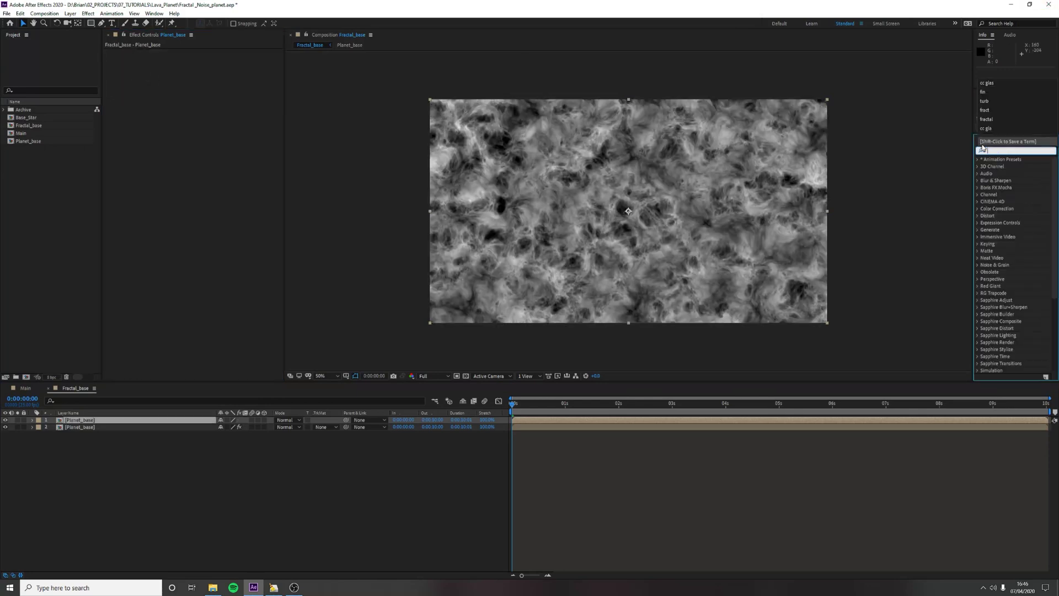
type("4-")
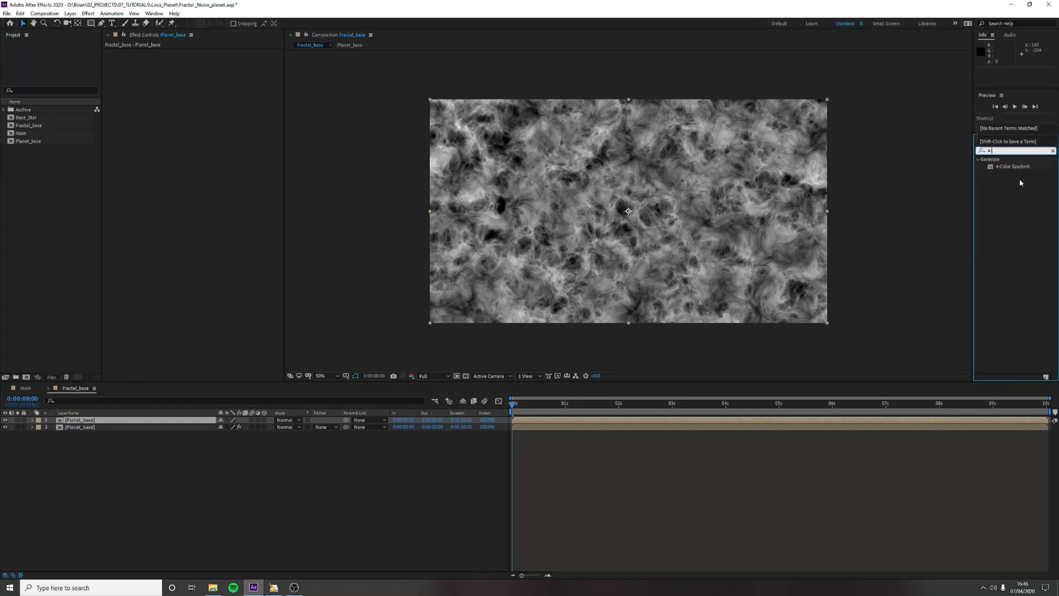
left_click_drag(1012, 166, 96, 424)
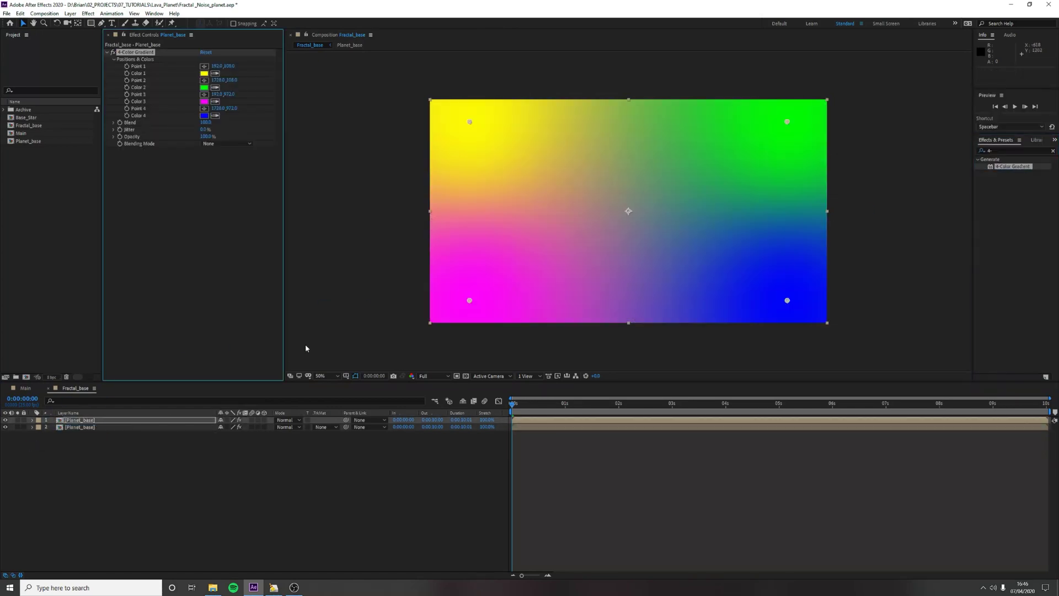
Make gradient Color 3 blue and blend the top layer in Difference mode
left_click(205, 101)
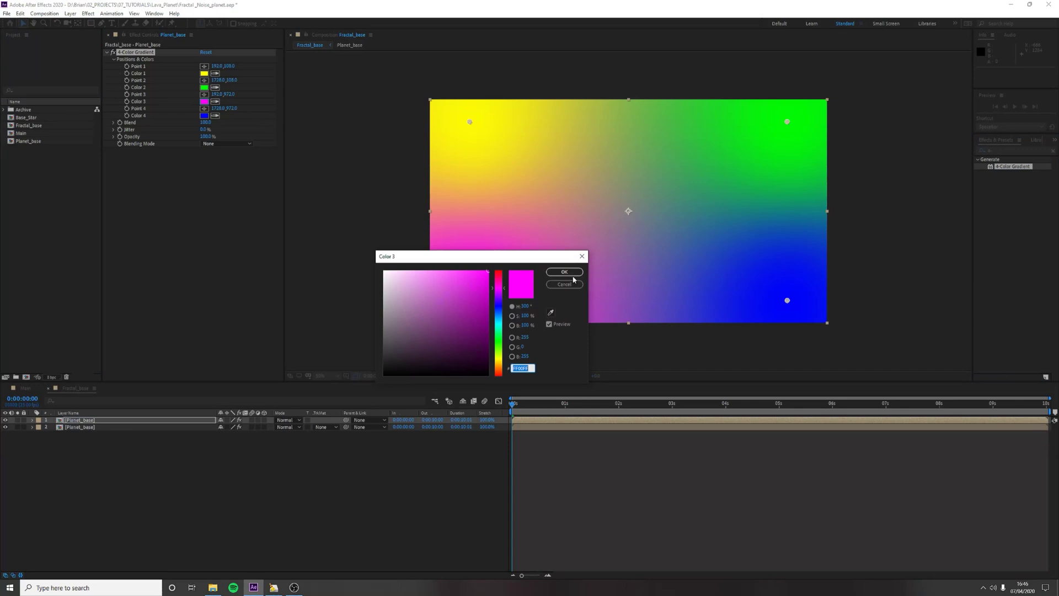
left_click(563, 271)
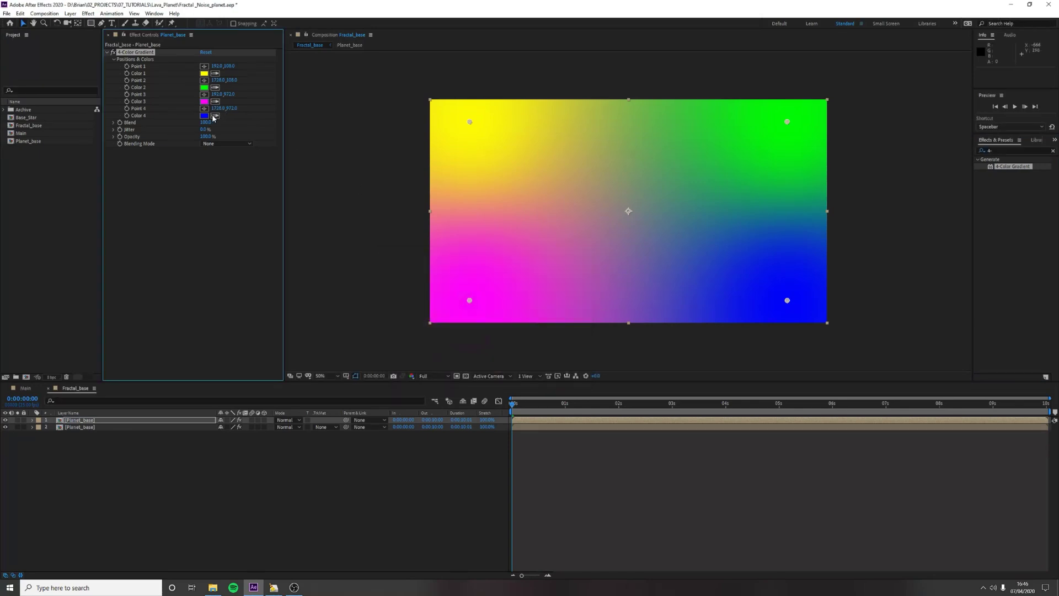
left_click(295, 427)
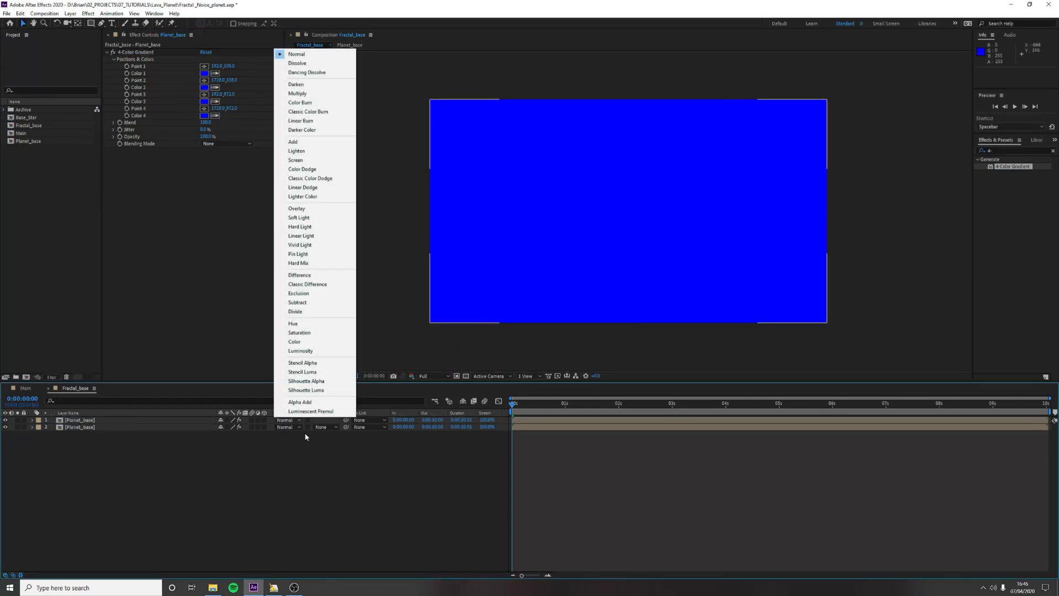
left_click(333, 275)
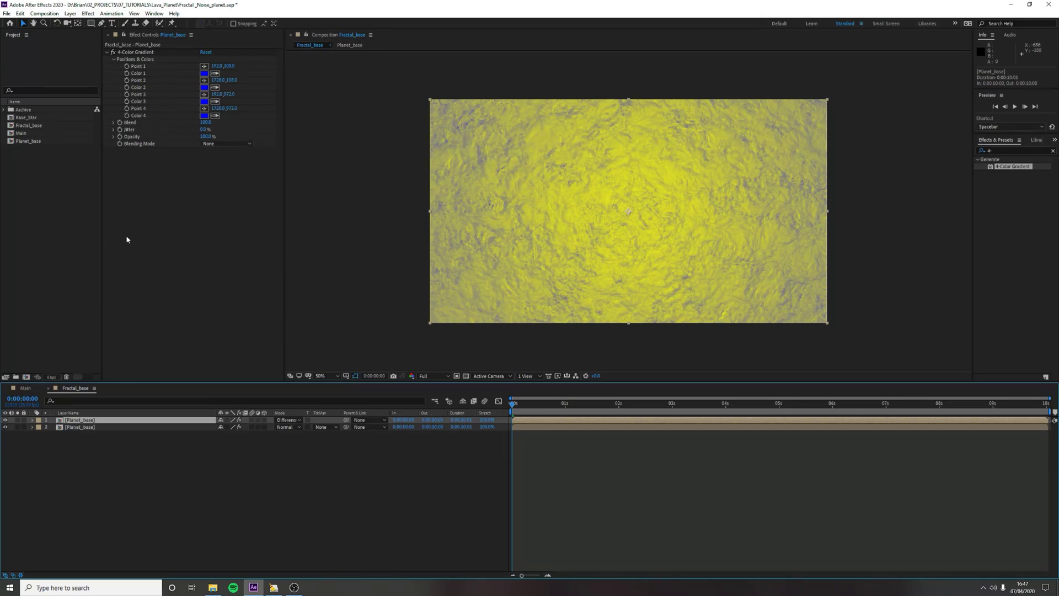
Set the gradient's blending to Screen and Color 1 to teal #1EADBE
left_click(226, 144)
left_click(240, 193)
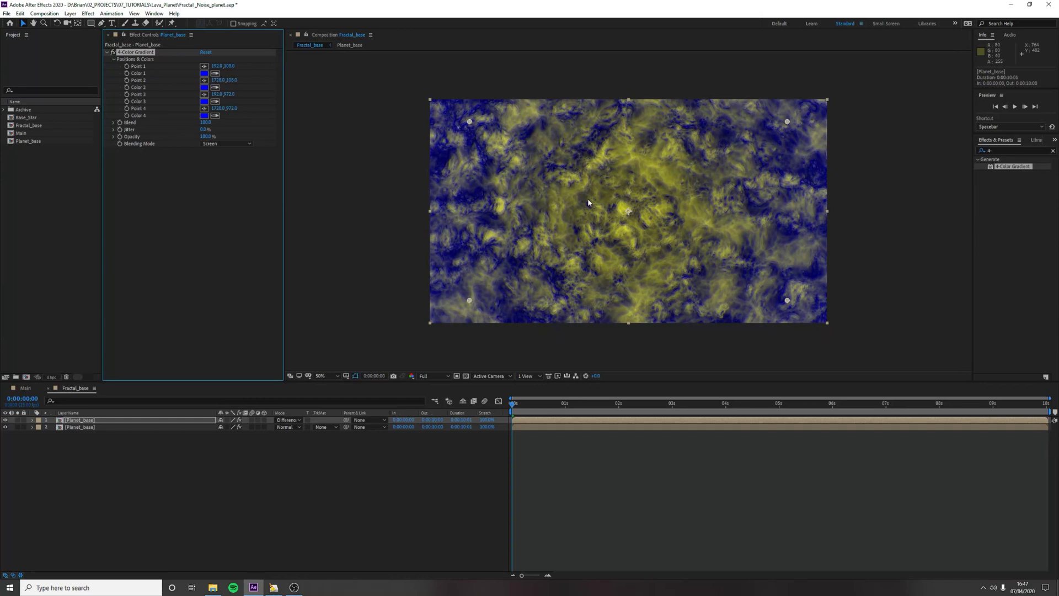
left_click(204, 73)
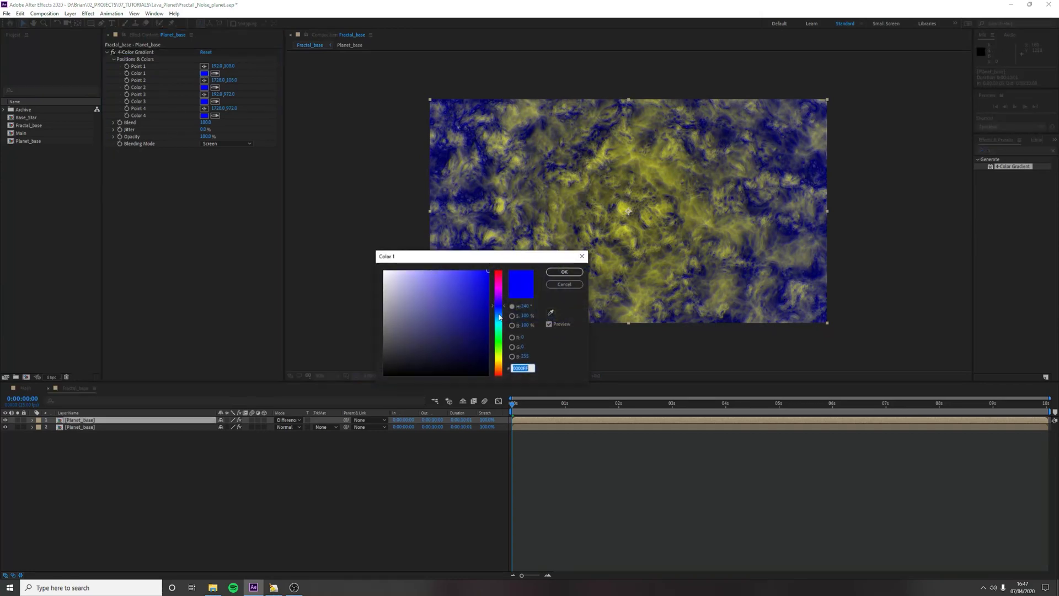
left_click(500, 329)
left_click_drag(501, 330, 501, 321)
left_click_drag(468, 276, 480, 294)
left_click(565, 272)
Change the top layer's opacity to 50 and raise the gradient's opacity to 77%
left_click(32, 420)
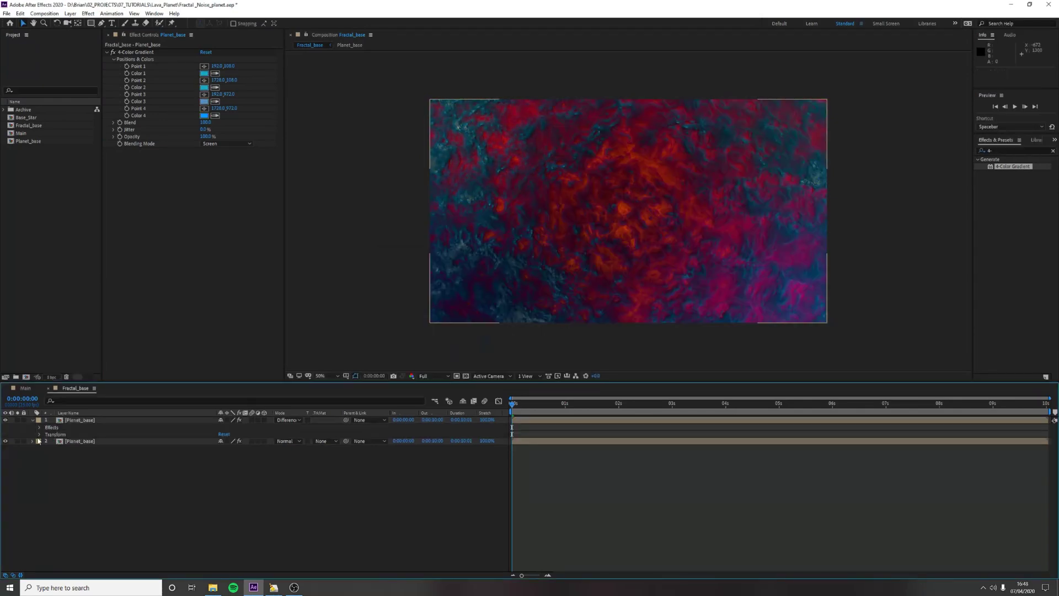
left_click(39, 434)
left_click(225, 469)
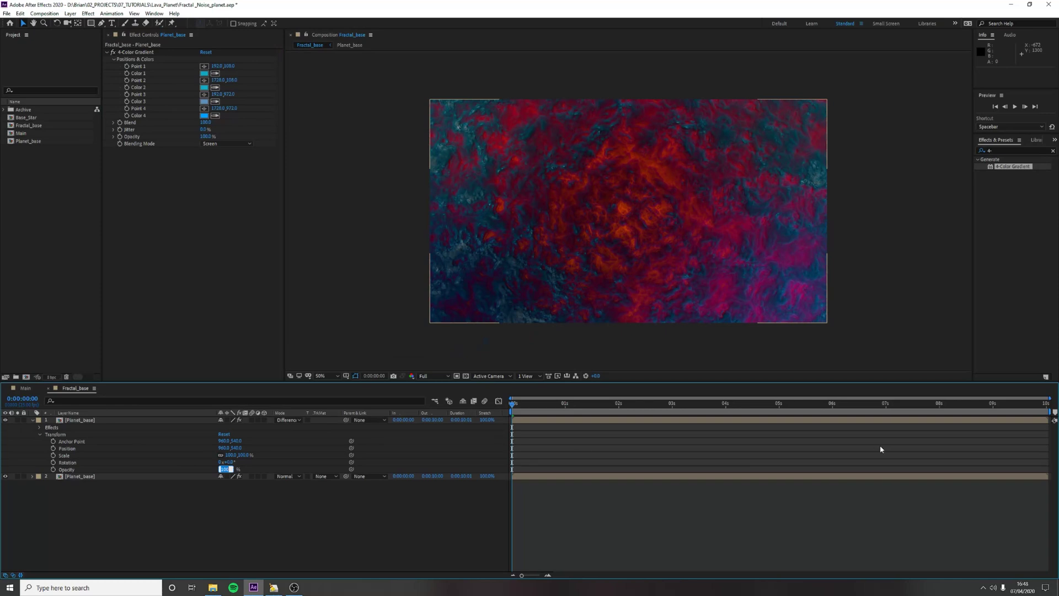
type("50")
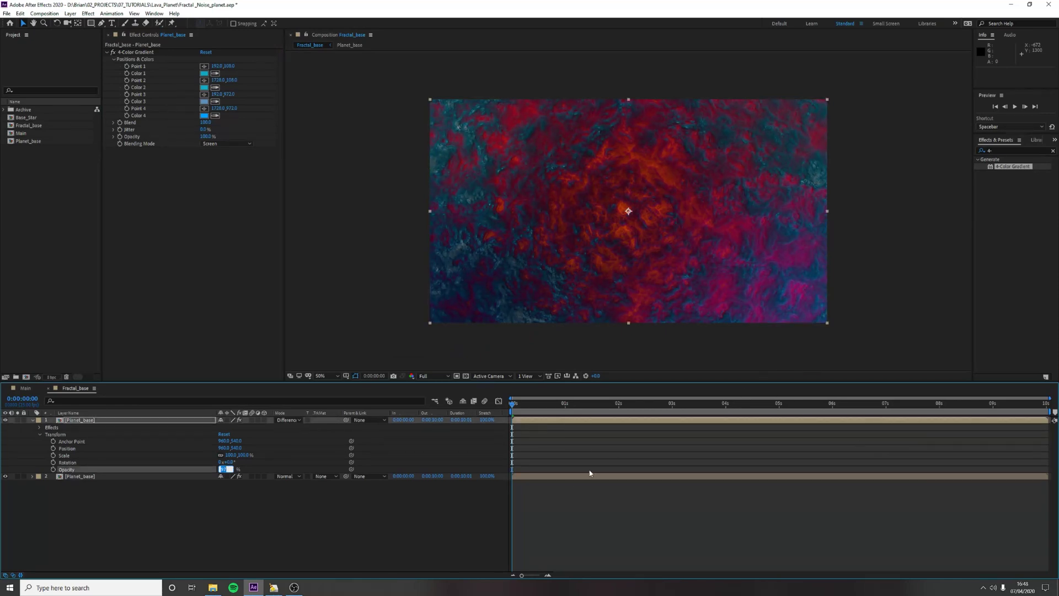
left_click(227, 510)
left_click(79, 420)
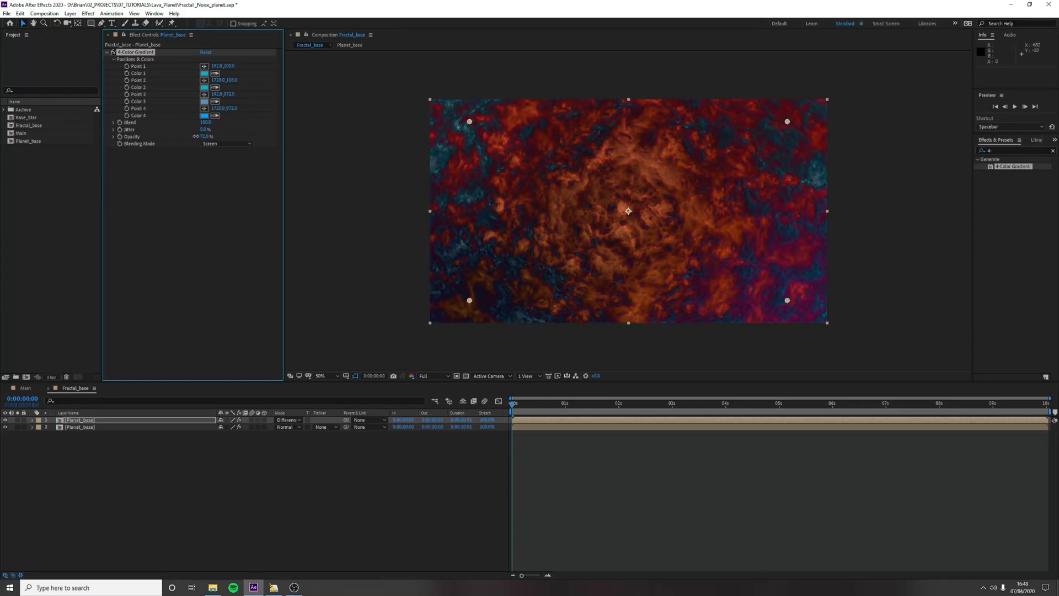
left_click_drag(196, 136, 198, 136)
Preview the recoloured orange-red and teal surface, then deselect the effect and layer
key("space")
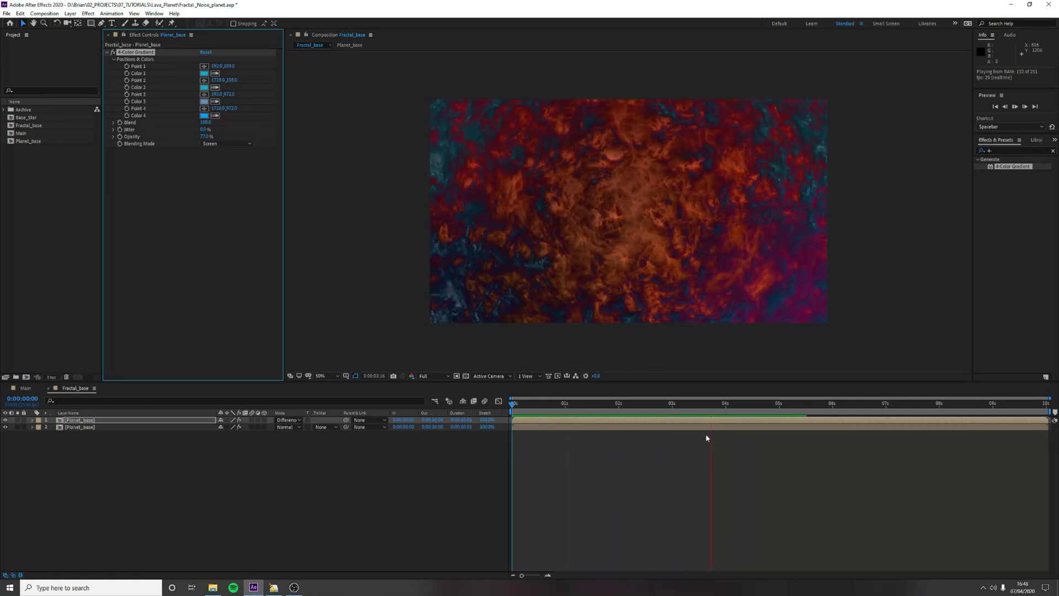
key("space")
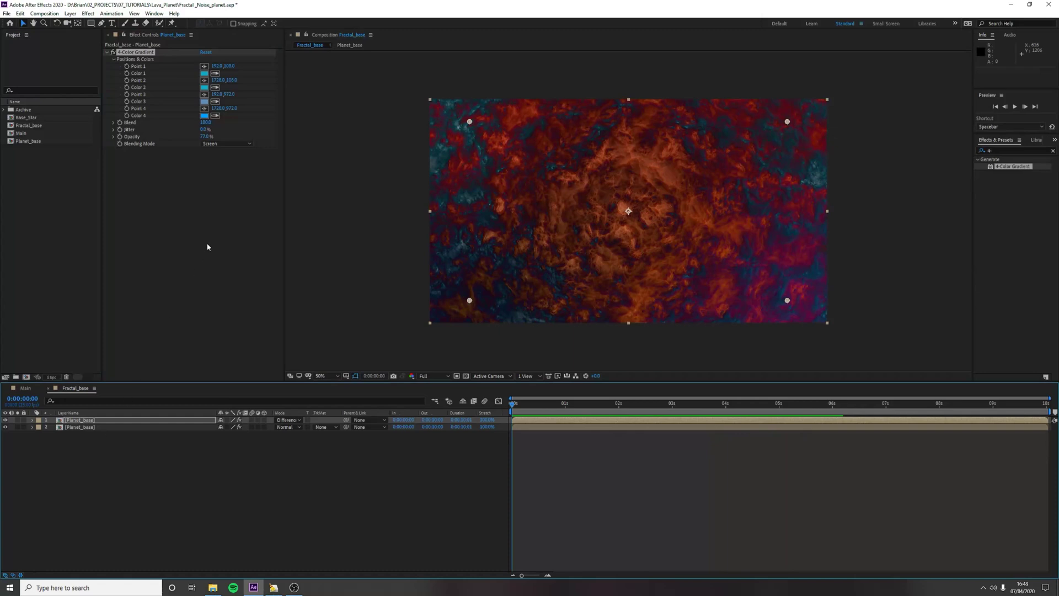
left_click(206, 152)
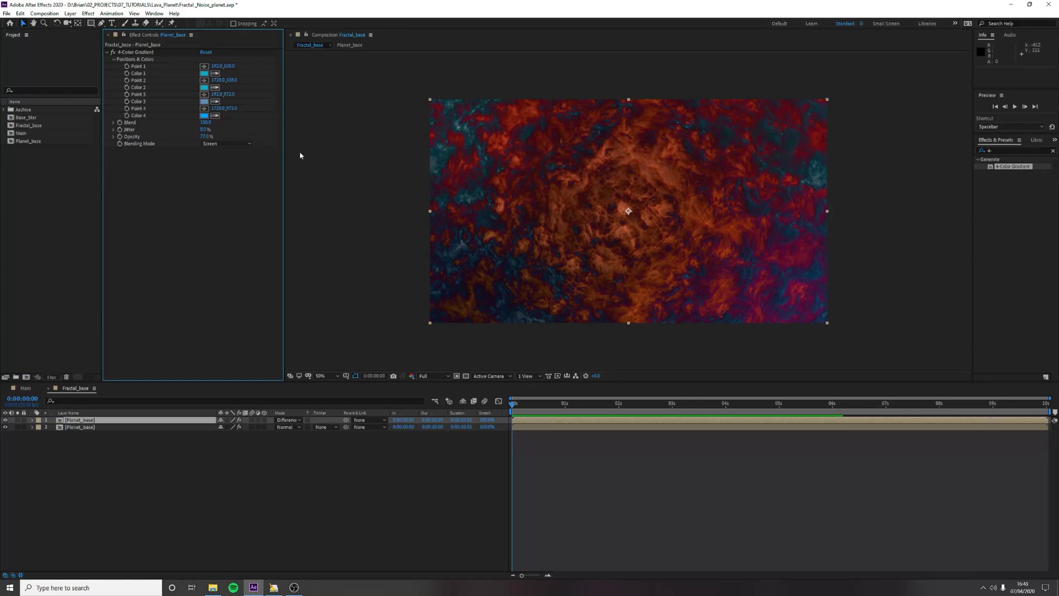
left_click(170, 441)
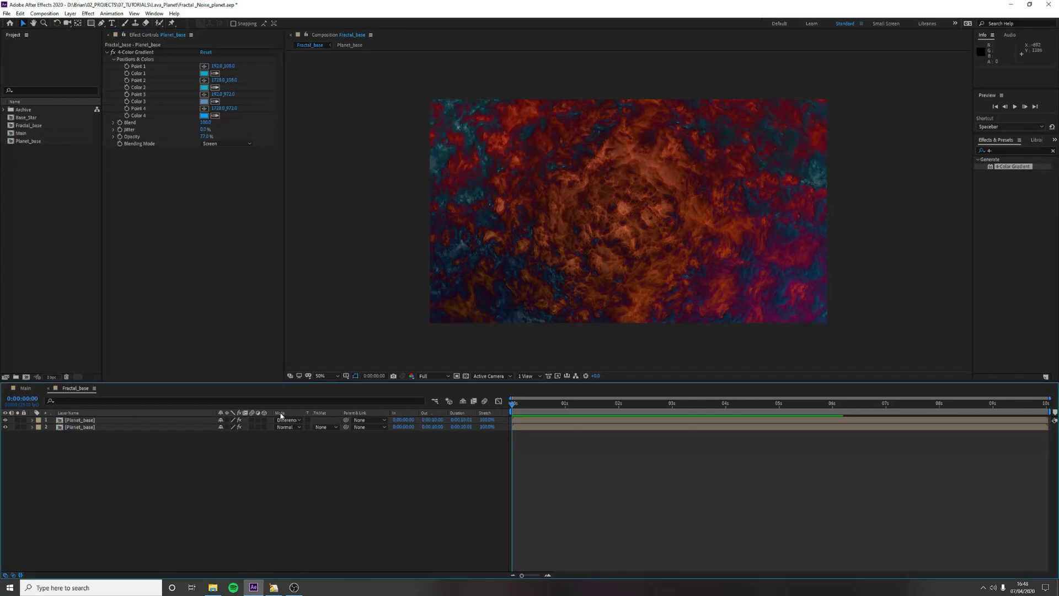
Open the Planet_base precomp and try Terrain, then Subscale, as the Fractal Type
double_click(125, 419)
left_click(135, 428)
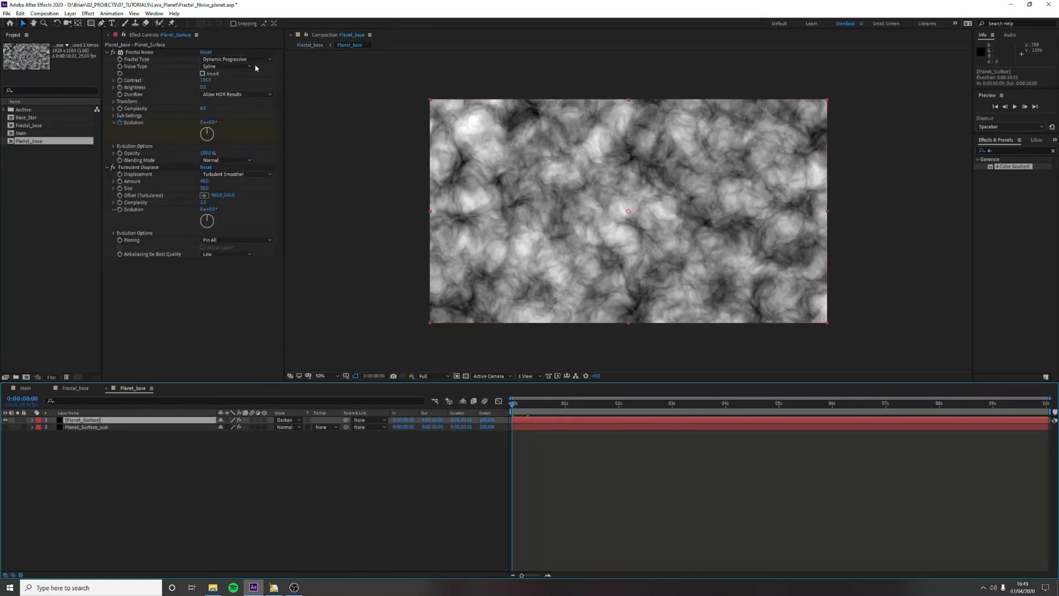
left_click(248, 59)
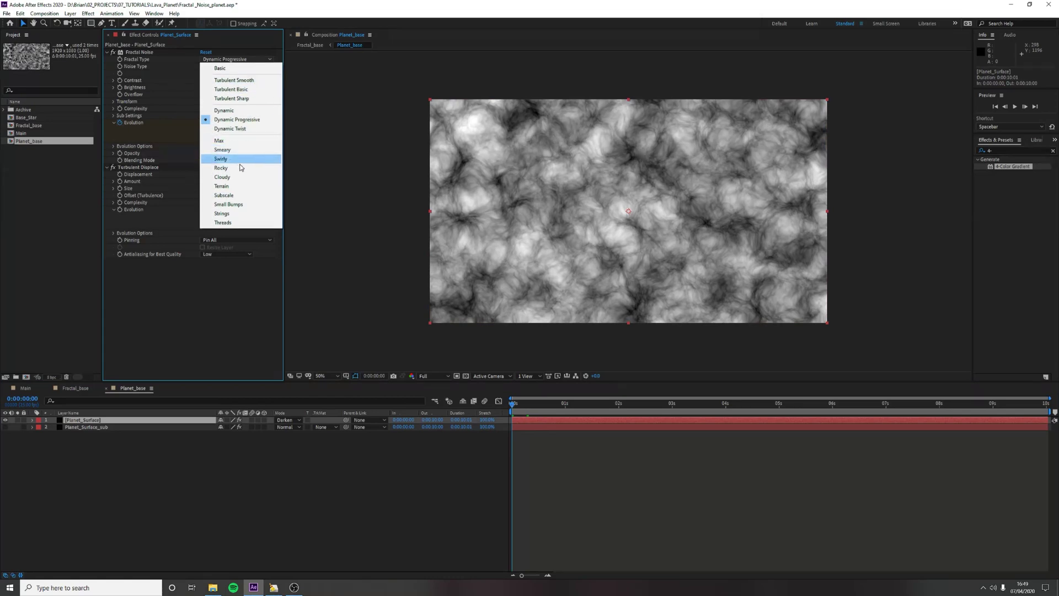
left_click(242, 188)
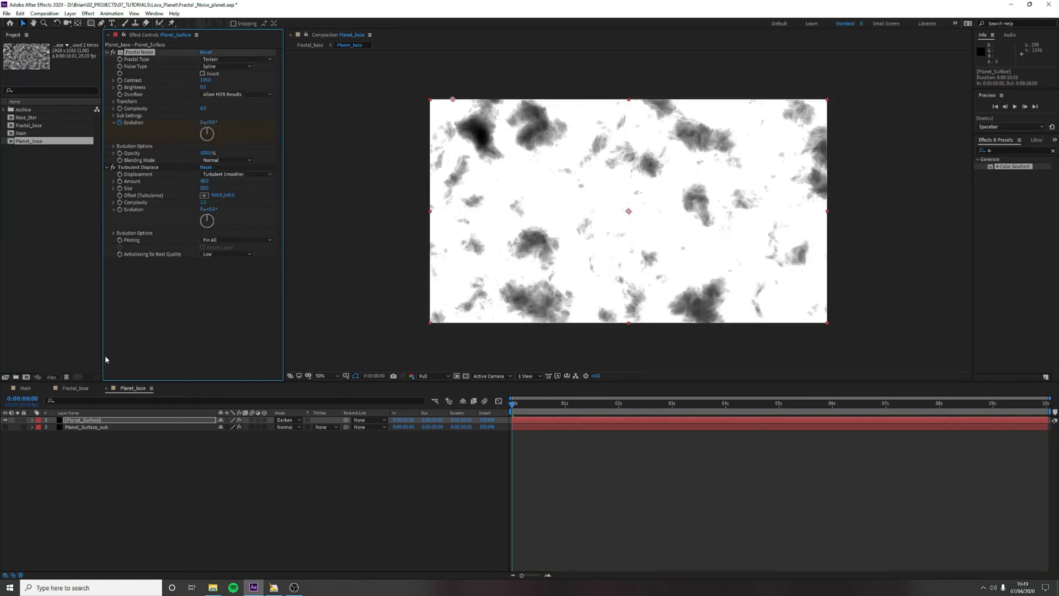
left_click(235, 60)
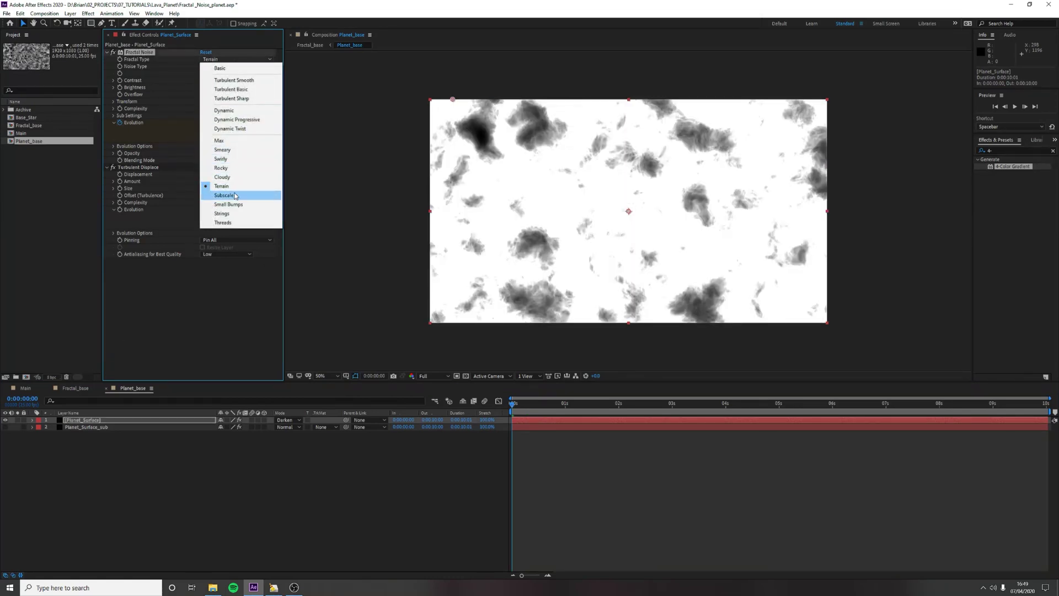
left_click(234, 194)
left_click(75, 389)
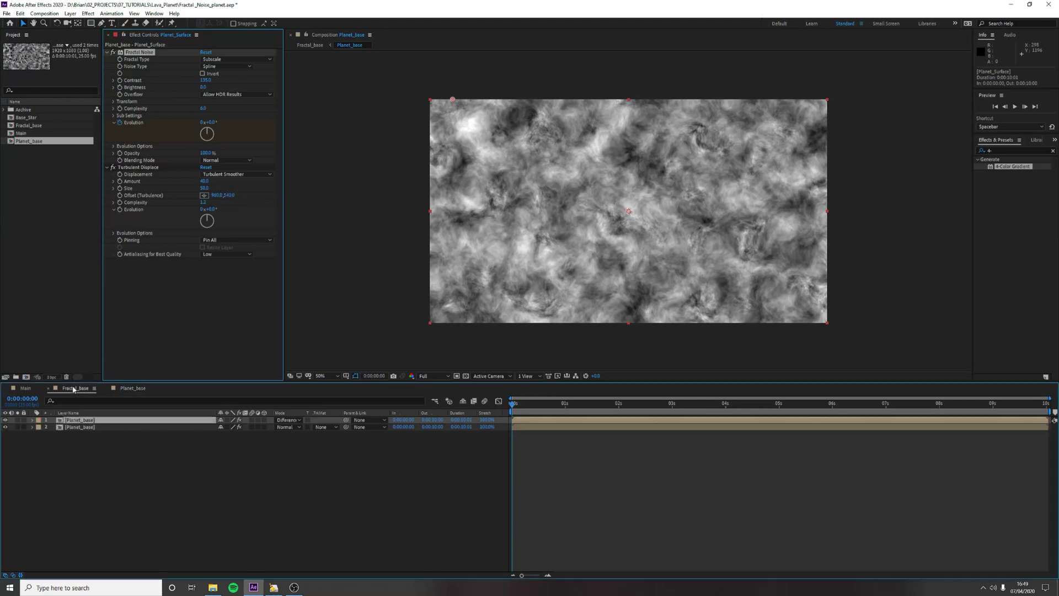
left_click(133, 389)
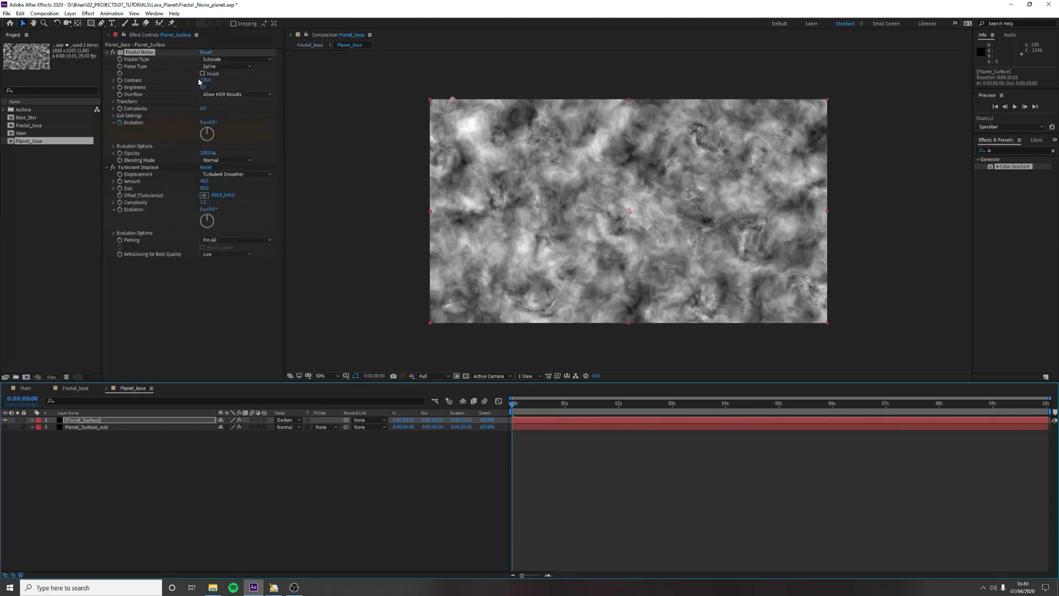
Try the Rocky fractal type, then undo back to Dynamic Progressive
left_click(234, 59)
left_click(249, 169)
left_click(72, 389)
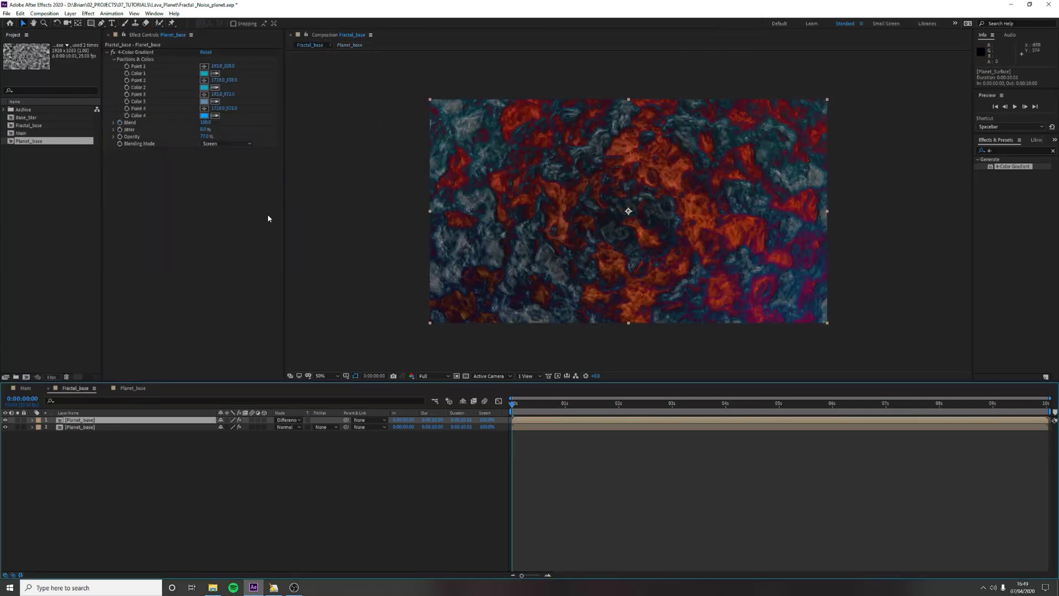
left_click(132, 388)
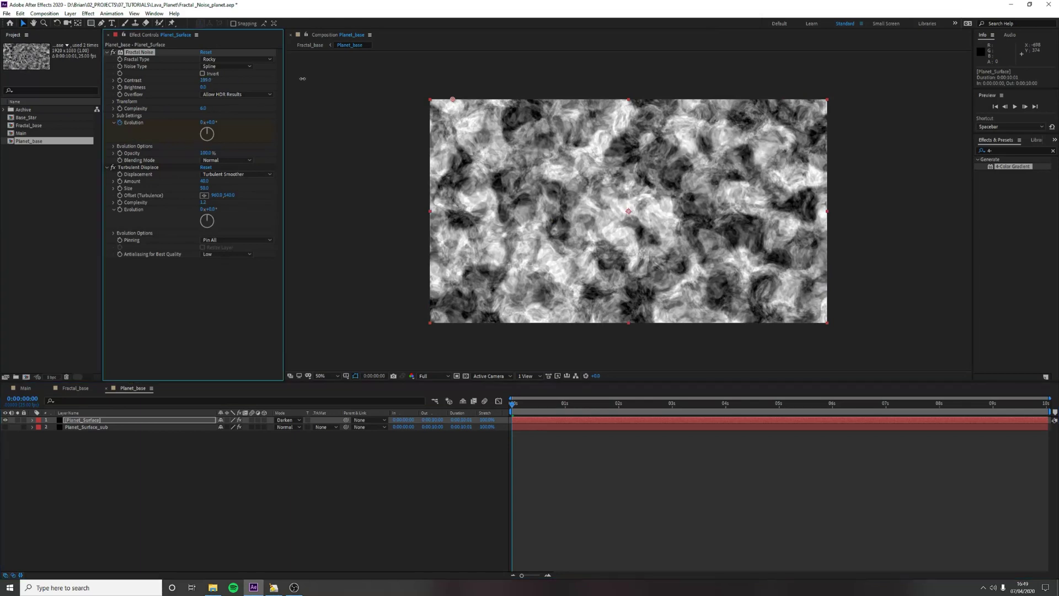
left_click(74, 388)
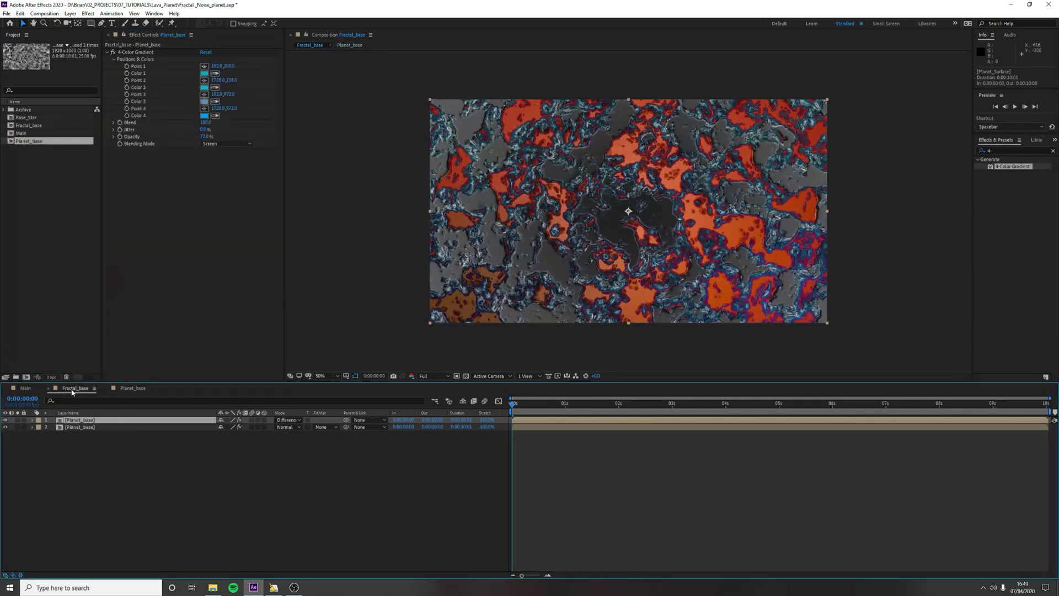
key("ctrl+z")
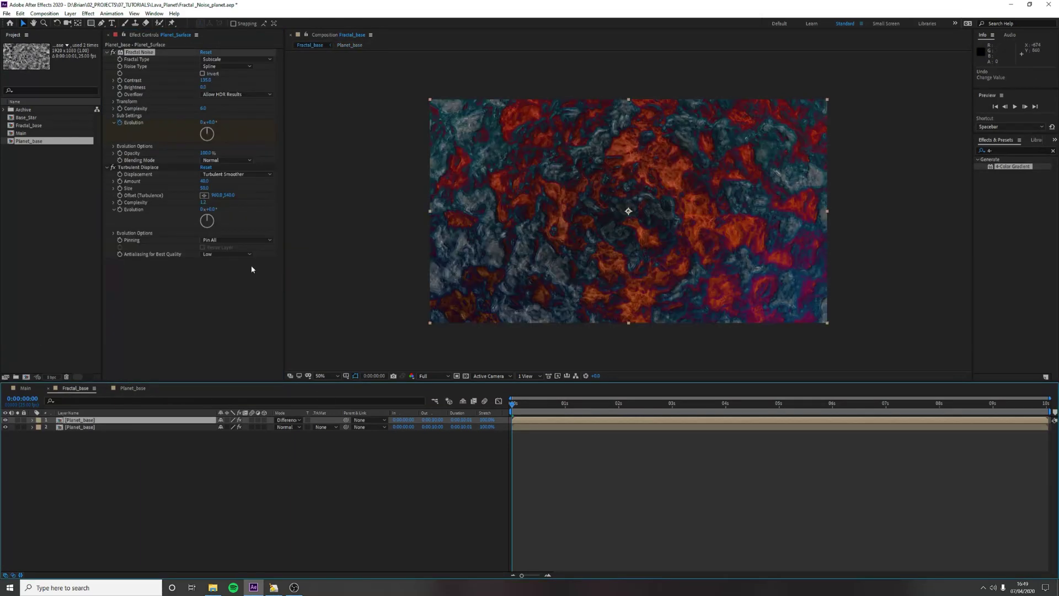
key("ctrl+z")
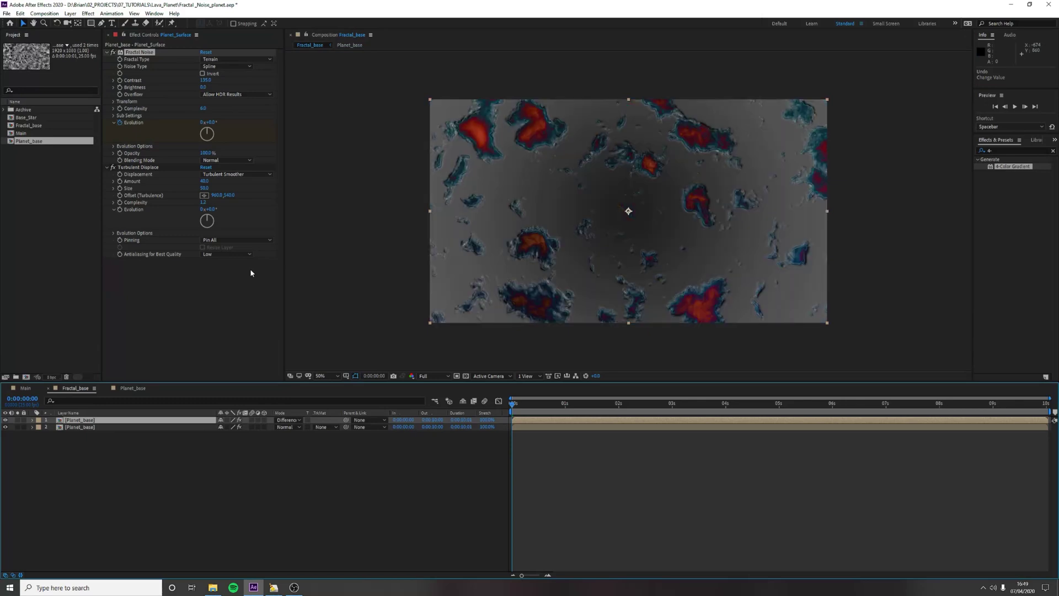
key("ctrl+z")
key("ctrl+z")
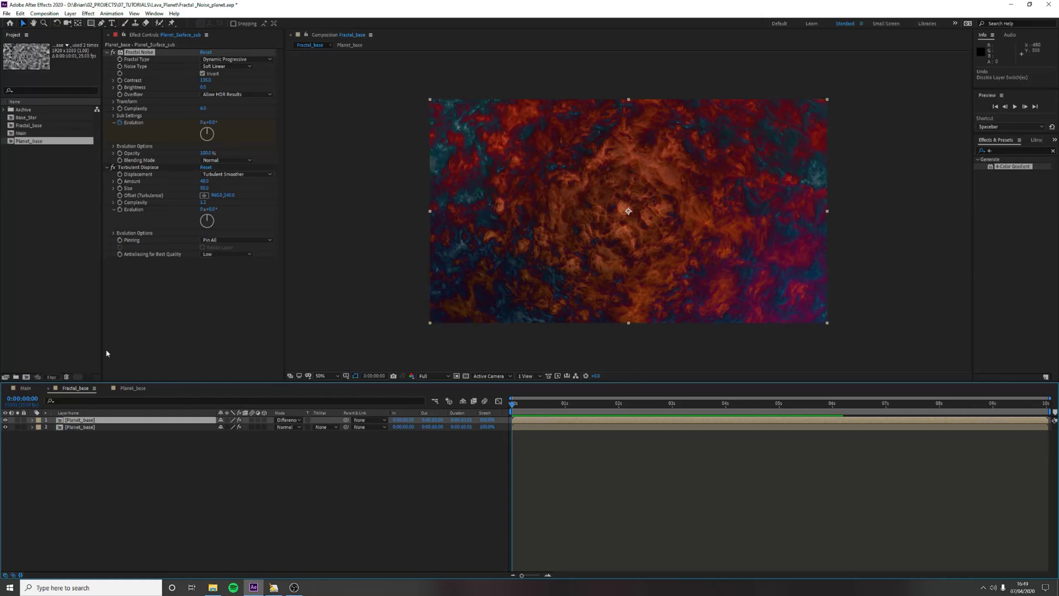
left_click(138, 389)
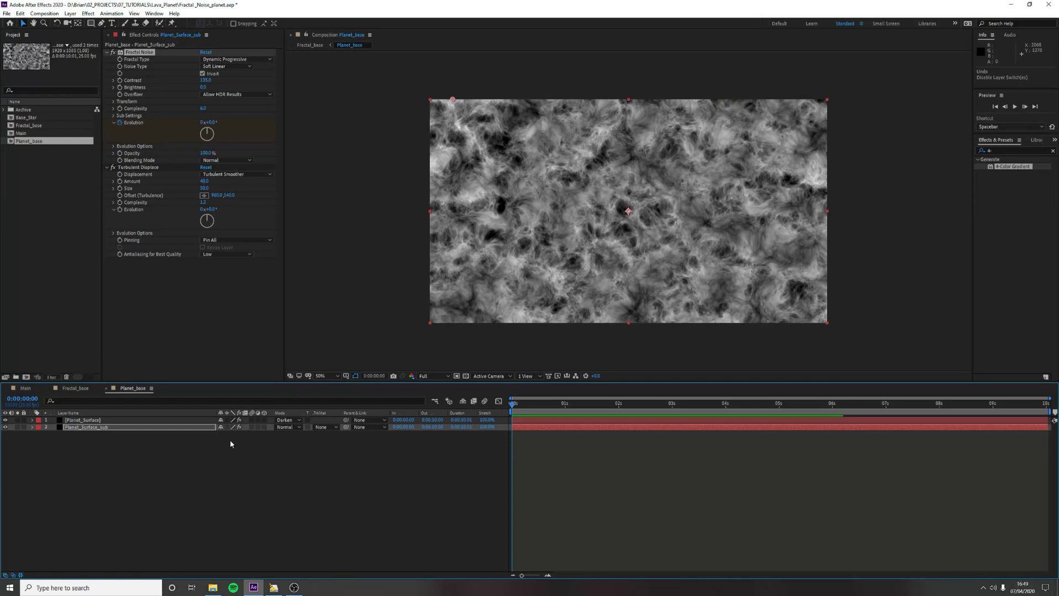
Select both layers in Fractal_base and precompose them as 'Planet_Main'
left_click(77, 390)
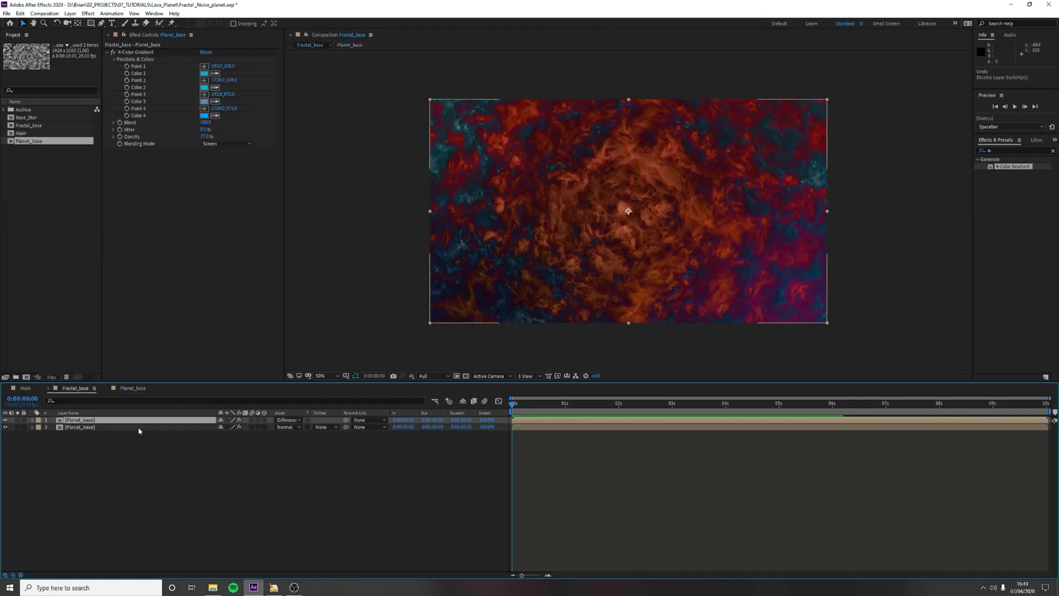
right_click(122, 428)
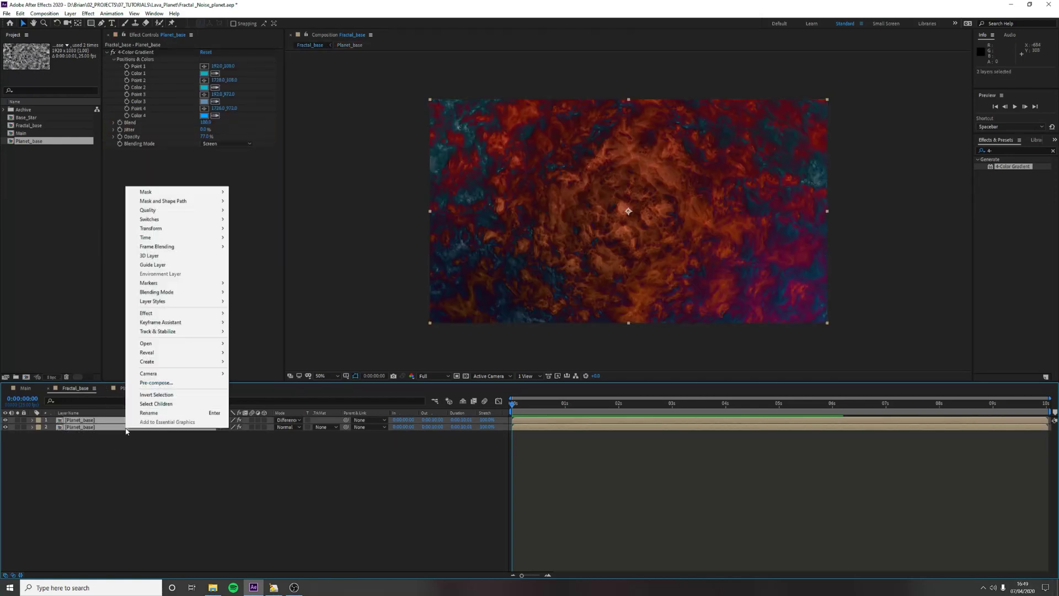
left_click(118, 442)
left_click(152, 427)
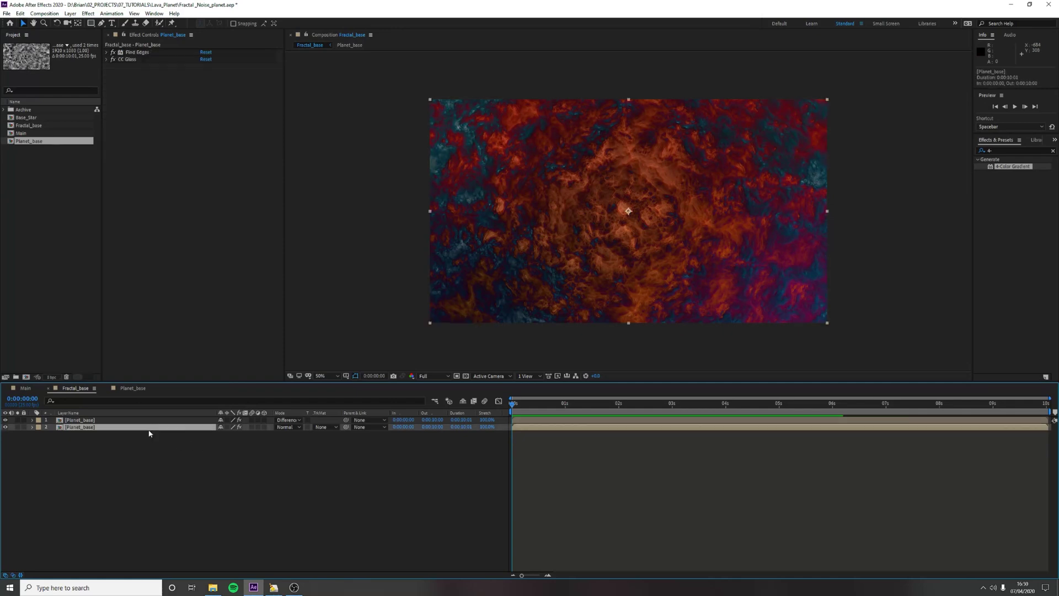
left_click(144, 472)
key("ctrl+a")
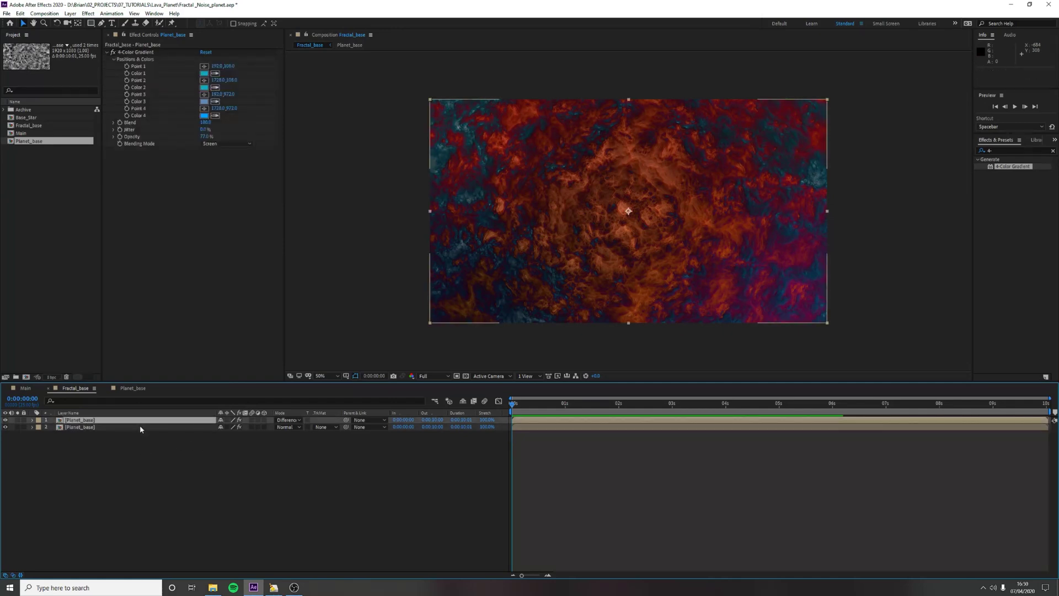
key("ctrl+shift+c")
type("P")
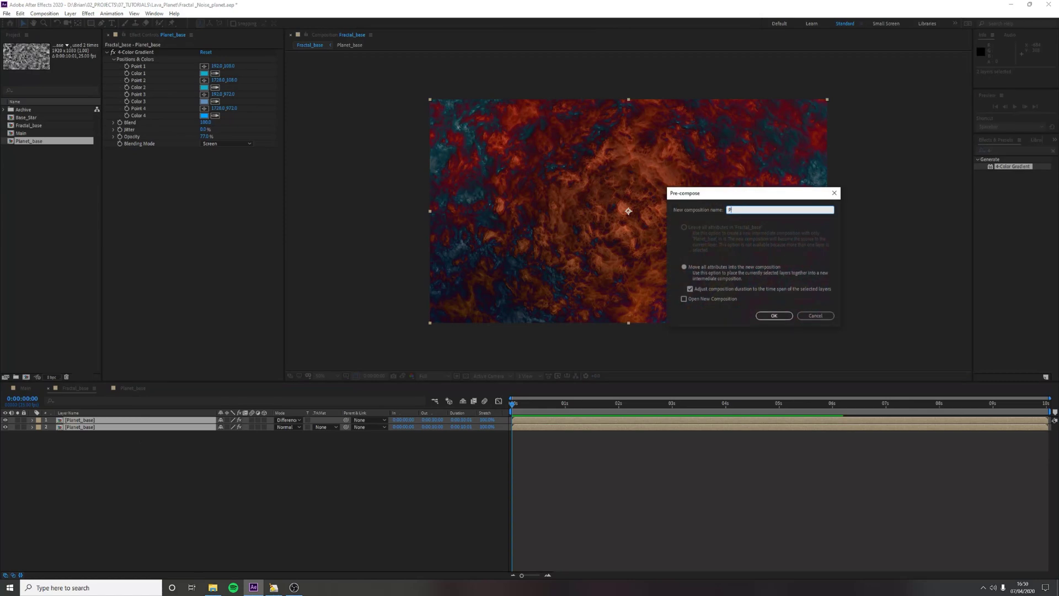
type("lanet_Main")
key("Return")
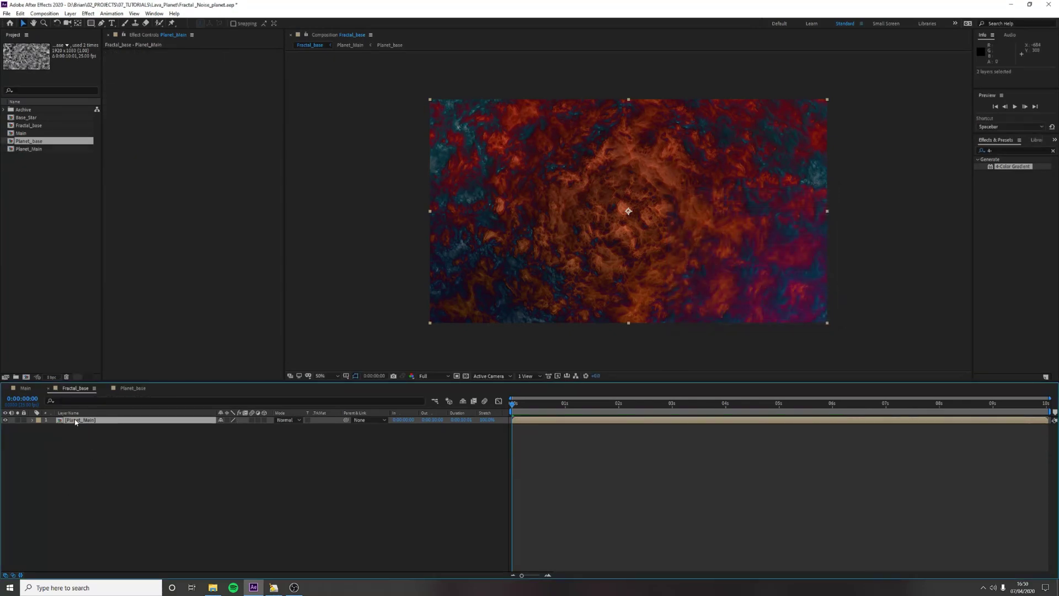
Paste Planet_Main into the Main comp above the starfield and apply CC Sphere
left_click(25, 387)
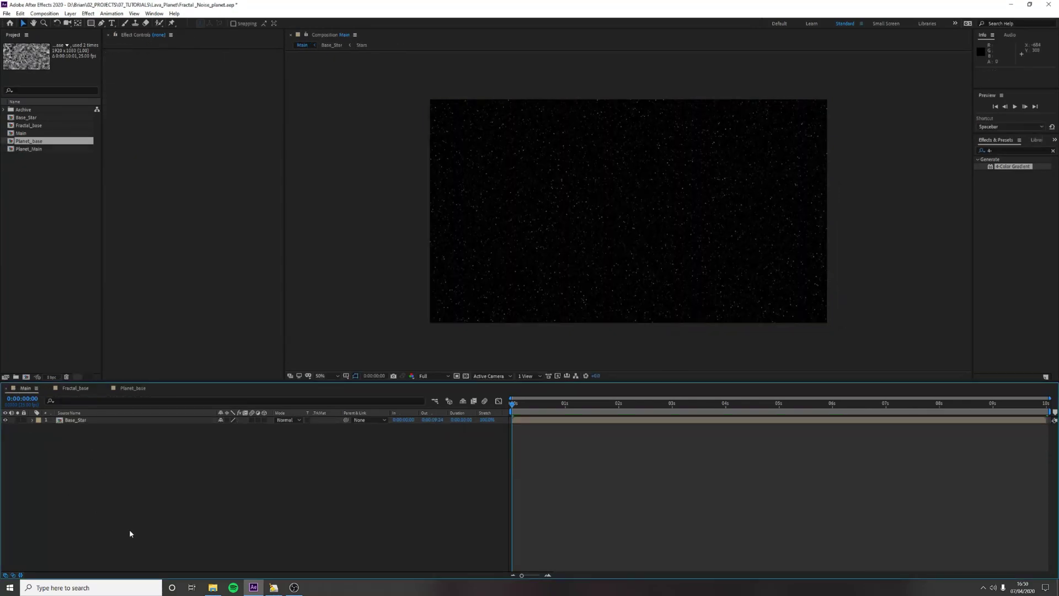
key("ctrl+v")
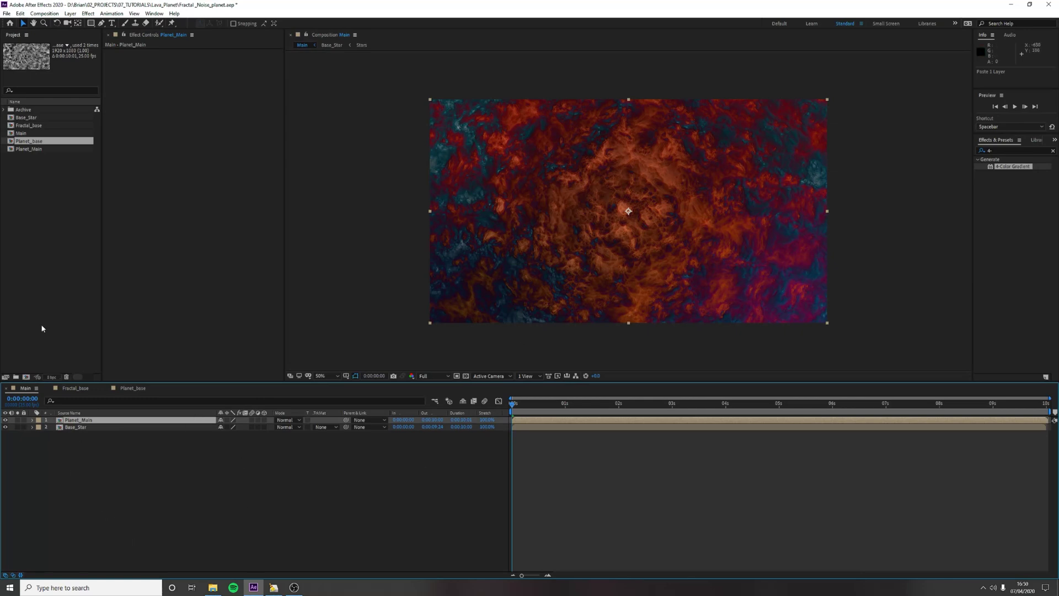
left_click(1003, 149)
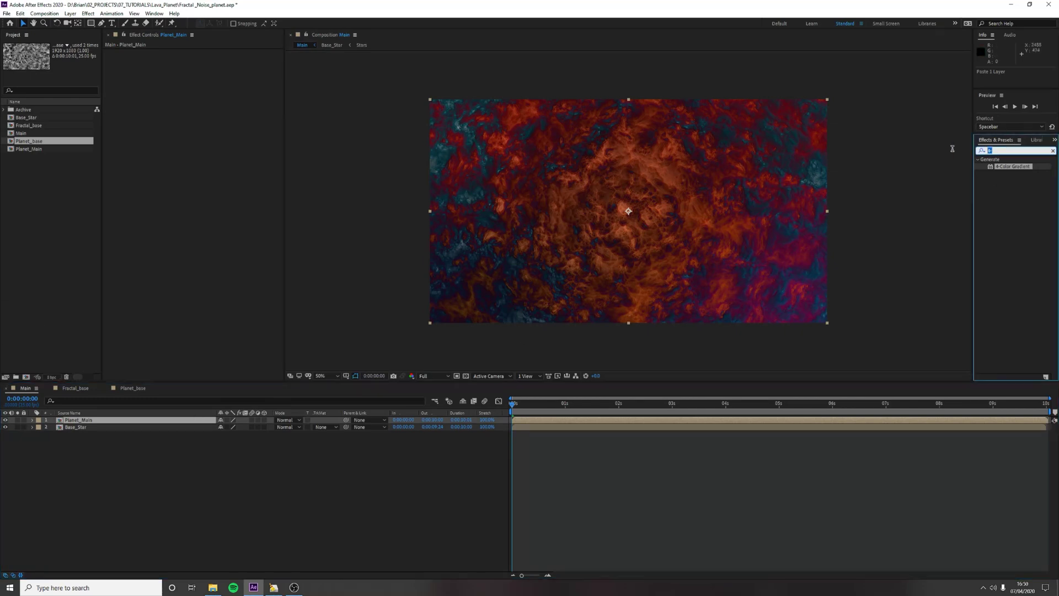
type("cc")
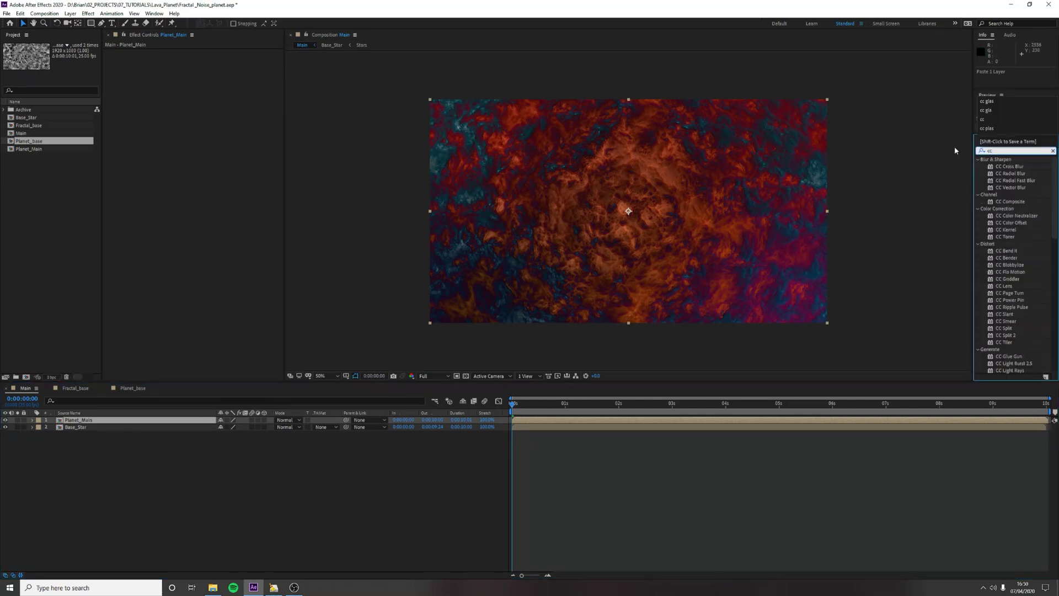
type(" sp")
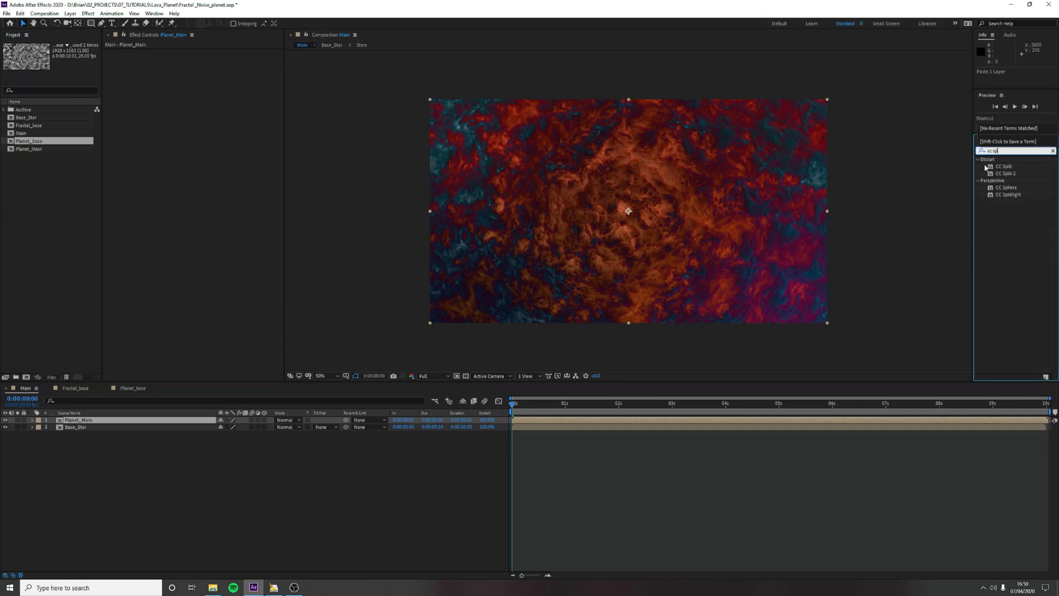
left_click_drag(1005, 188, 614, 241)
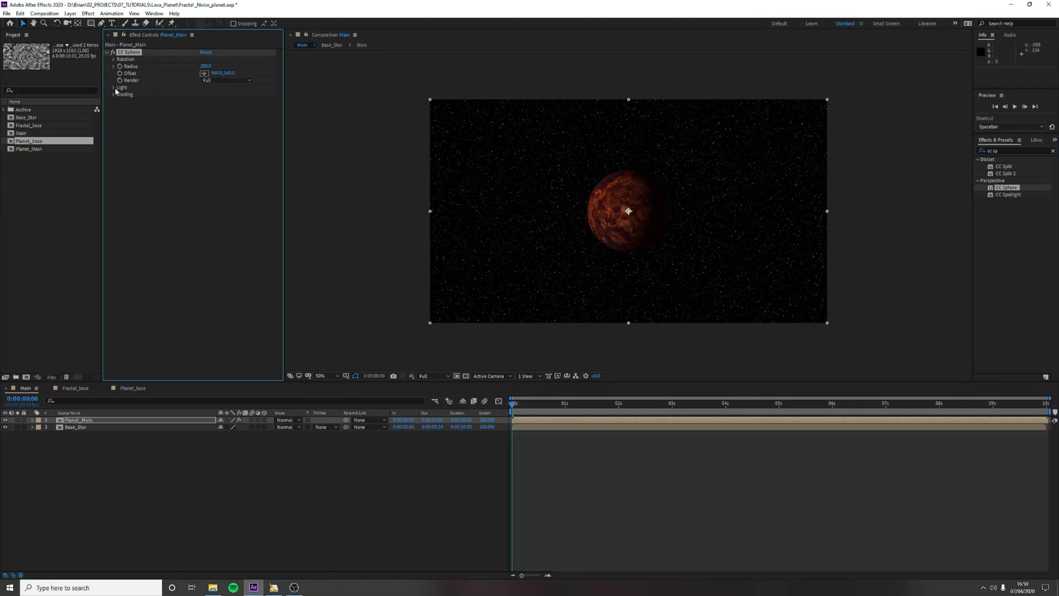
Set the CC Sphere radius to 600, then scrub it down to about 399
left_click(205, 65)
type("600")
key("Return")
left_click_drag(205, 66, 127, 74)
Raise Light Intensity, then set Shading Metal to 9, Roughness to 0.170 and Ambient to 72
left_click(113, 87)
left_click_drag(206, 93, 244, 93)
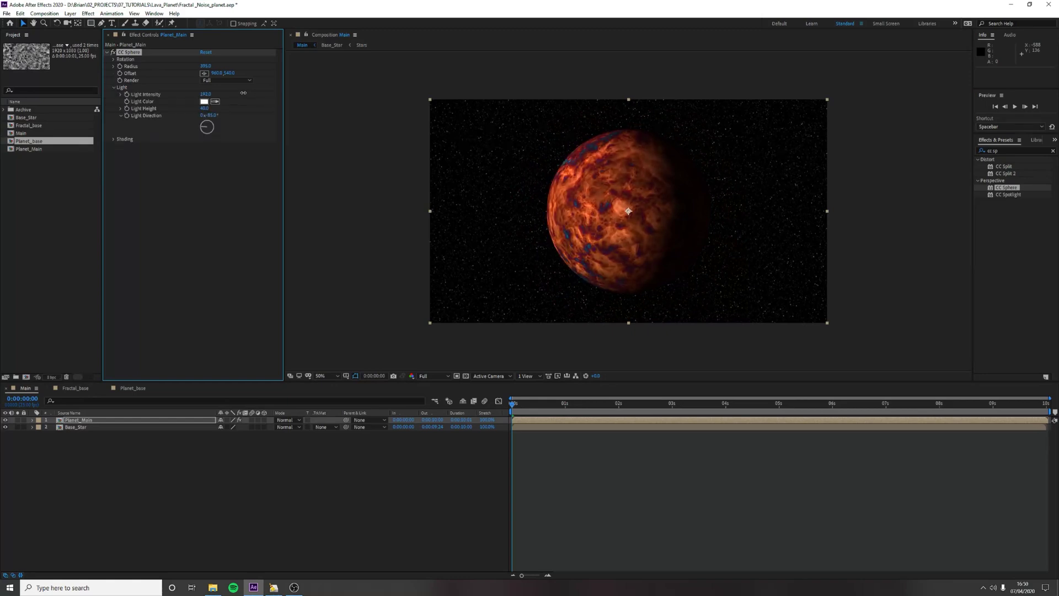
left_click(114, 139)
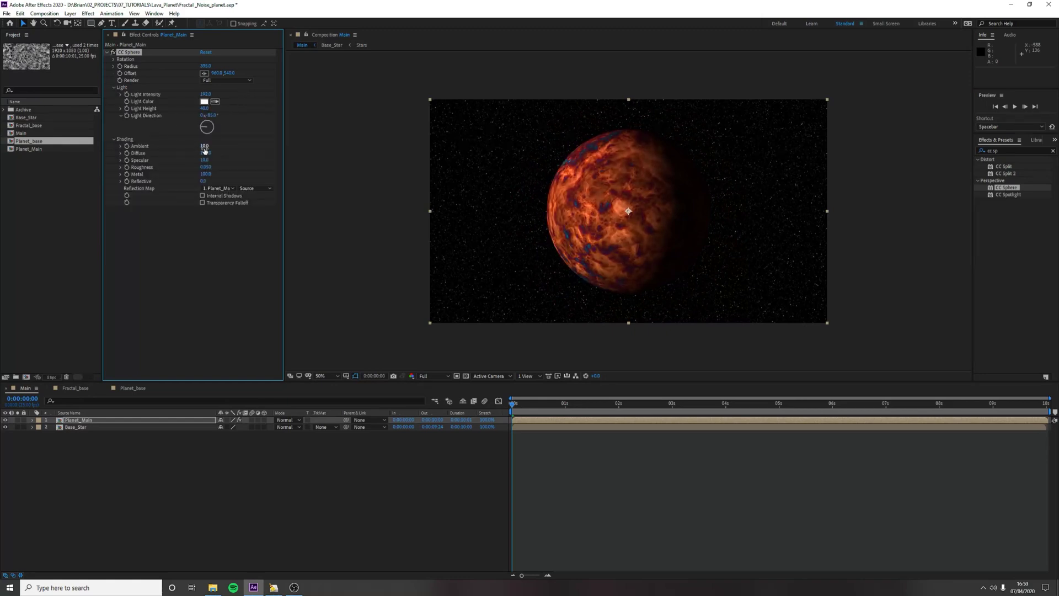
mouse_move(204, 149)
left_mouse_down()
mouse_move(231, 140)
mouse_move(96, 175)
left_mouse_up()
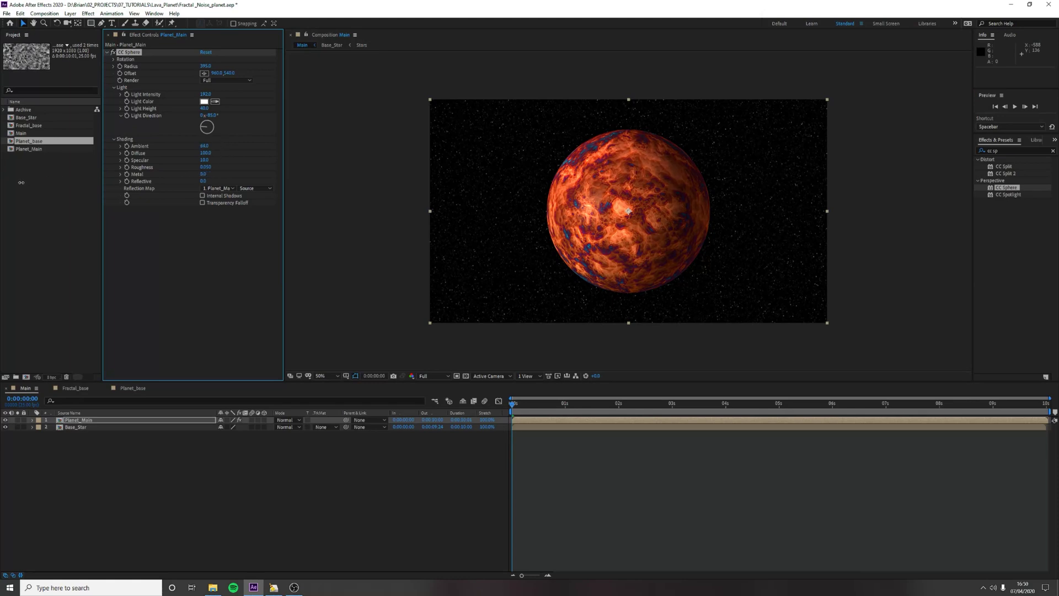
left_click_drag(31, 181, 22, 180)
mouse_move(208, 169)
left_mouse_down()
mouse_move(257, 168)
mouse_move(205, 160)
left_mouse_up()
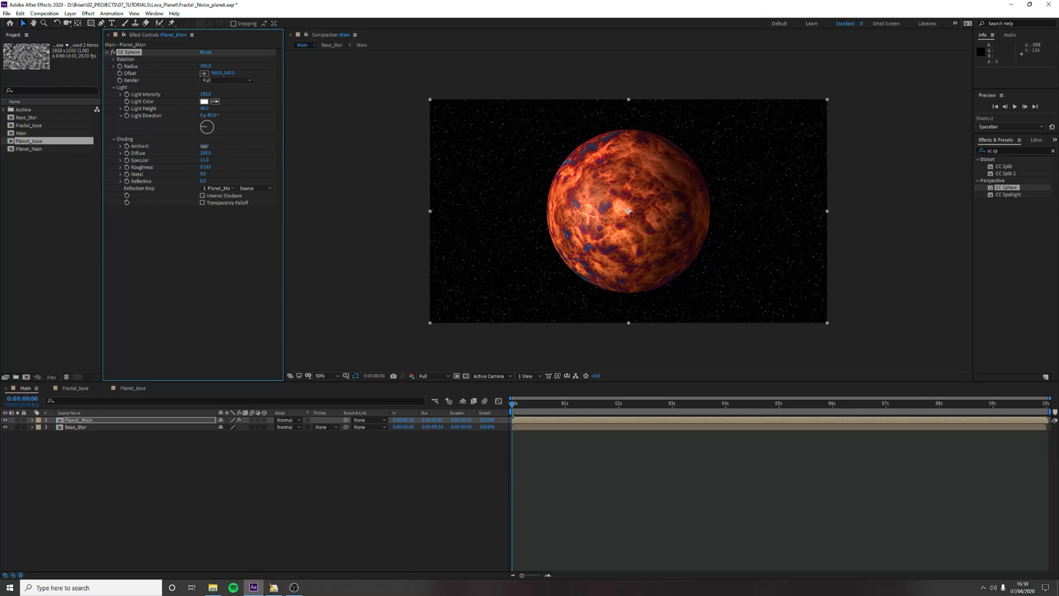
left_click_drag(201, 146, 203, 146)
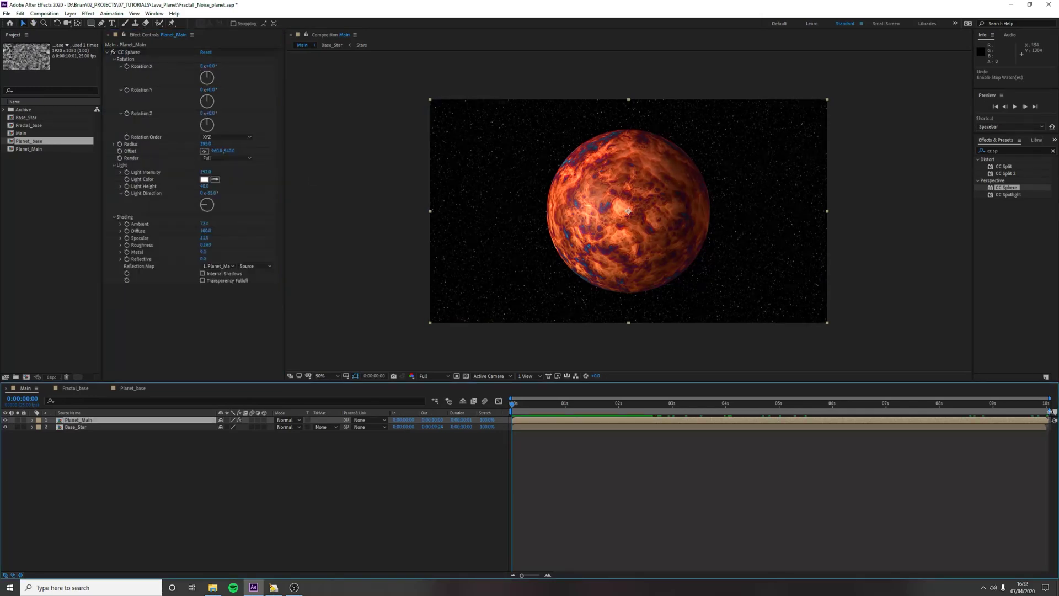
Shorten the work area, keyframe Rotation Y from 0° to about -87°, and preview from the start
mouse_move(1050, 412)
left_mouse_down()
mouse_move(1027, 406)
mouse_move(1036, 405)
left_mouse_up()
left_click(127, 89)
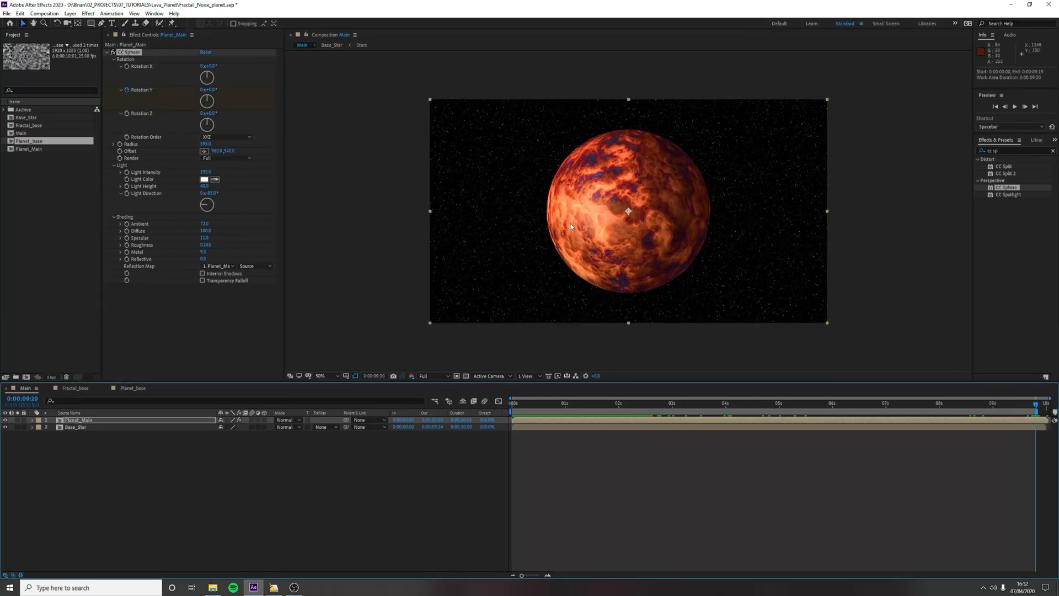
left_click_drag(209, 90, 169, 92)
left_click(395, 408)
key("Home")
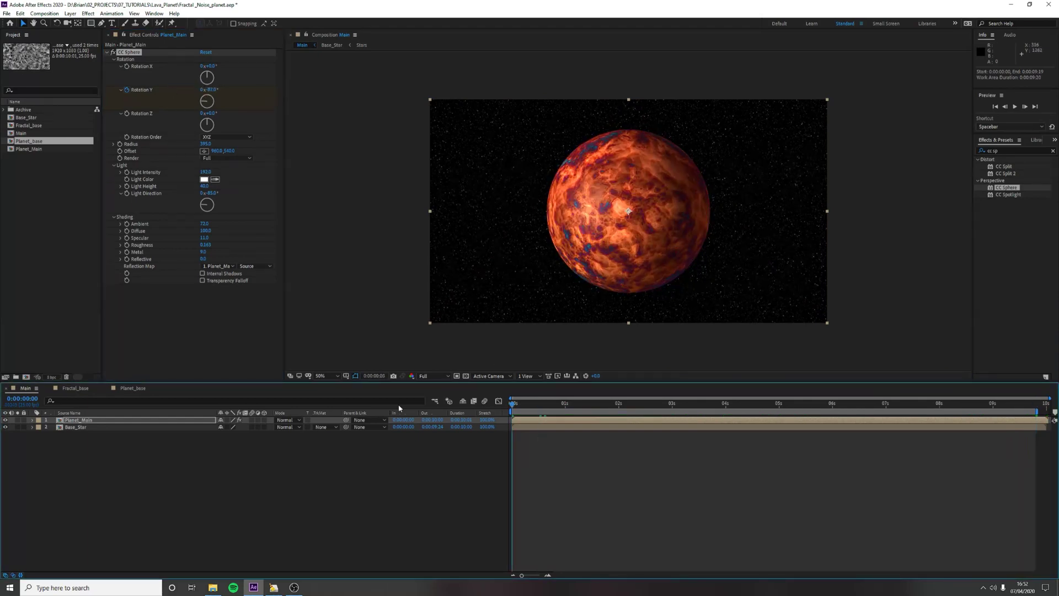
key("space")
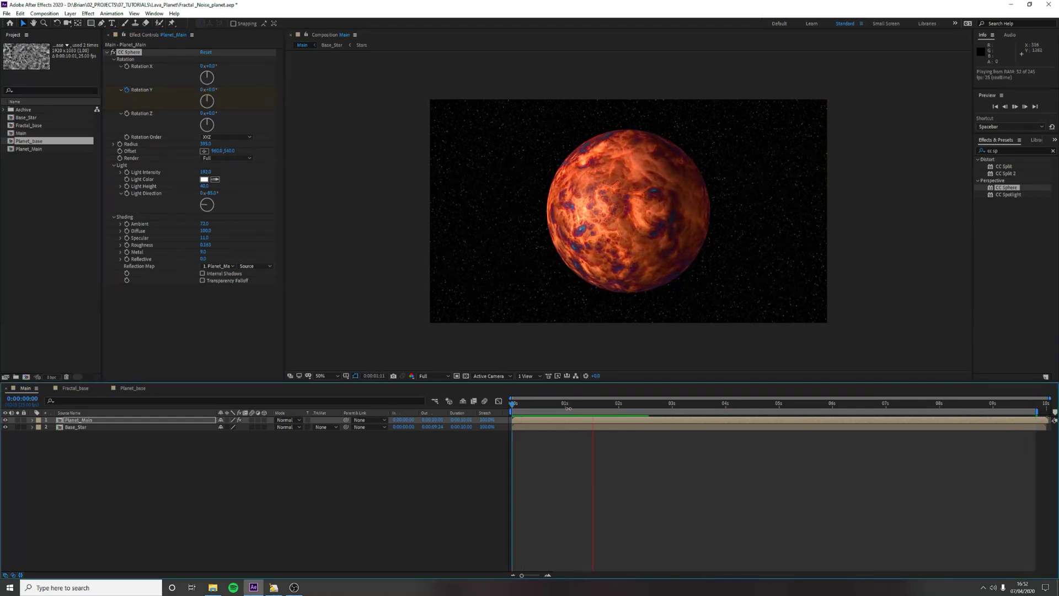
key("space")
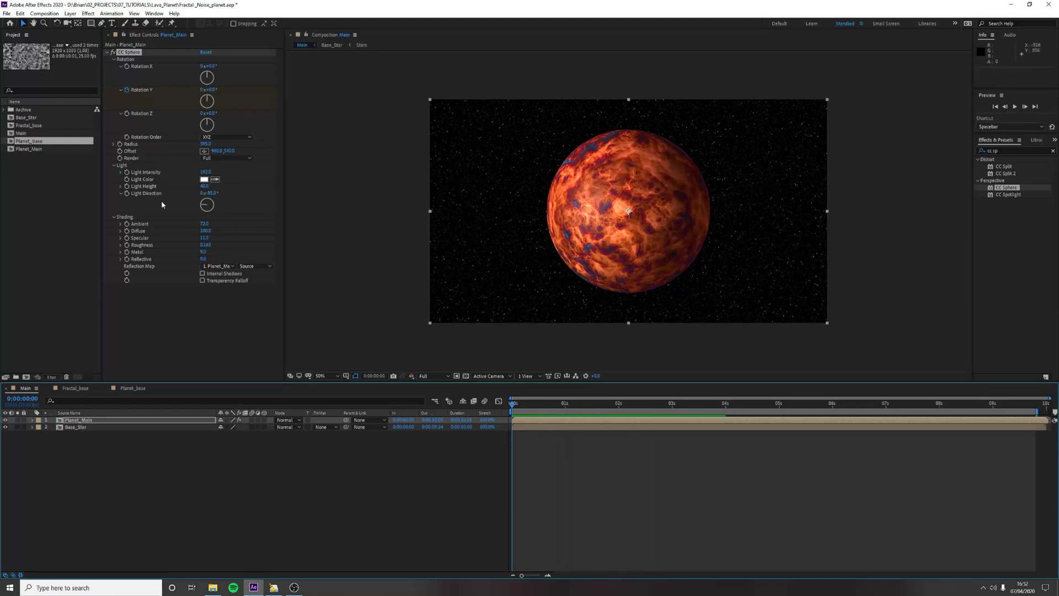
Lower CC Sphere Light Intensity to 175 and Diffuse to 52, then deselect the layer
left_click_drag(202, 175, 194, 172)
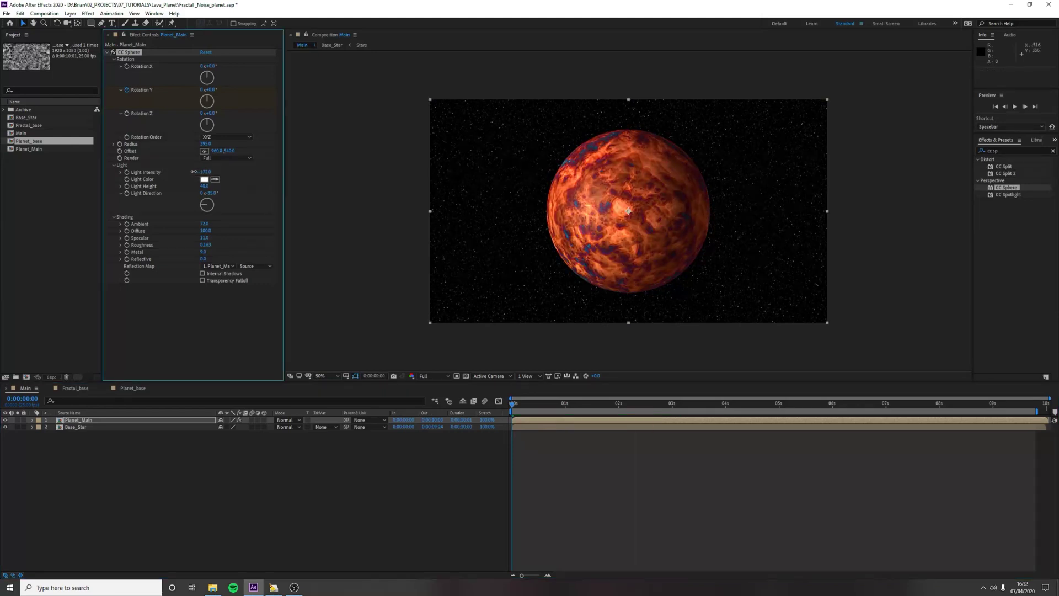
left_click_drag(205, 231, 185, 236)
left_click(384, 551)
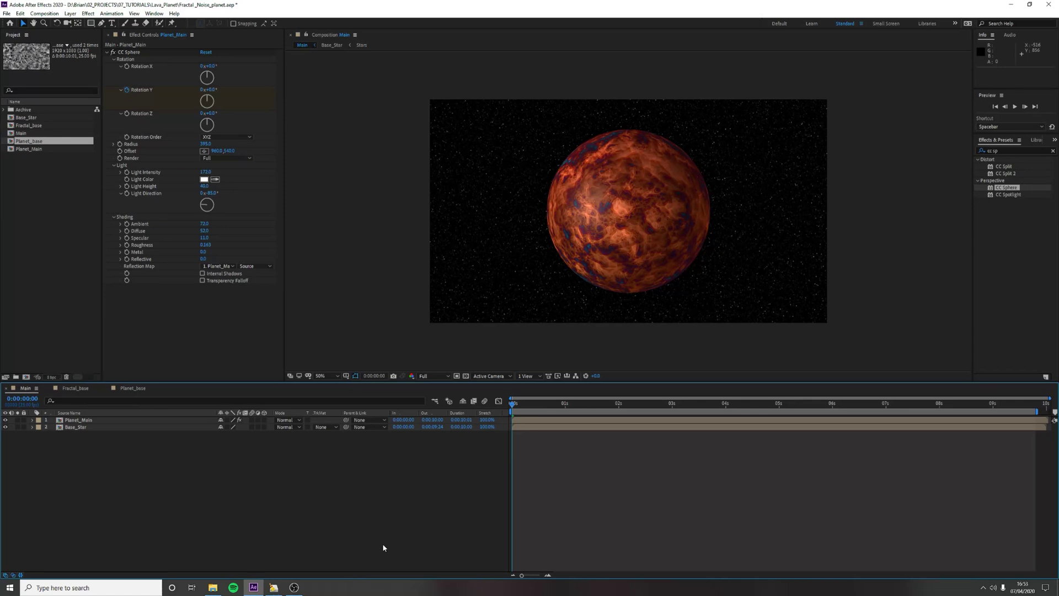
Duplicate the Planet_Main layer with Ctrl+D and clear the effects search term
left_click(104, 421)
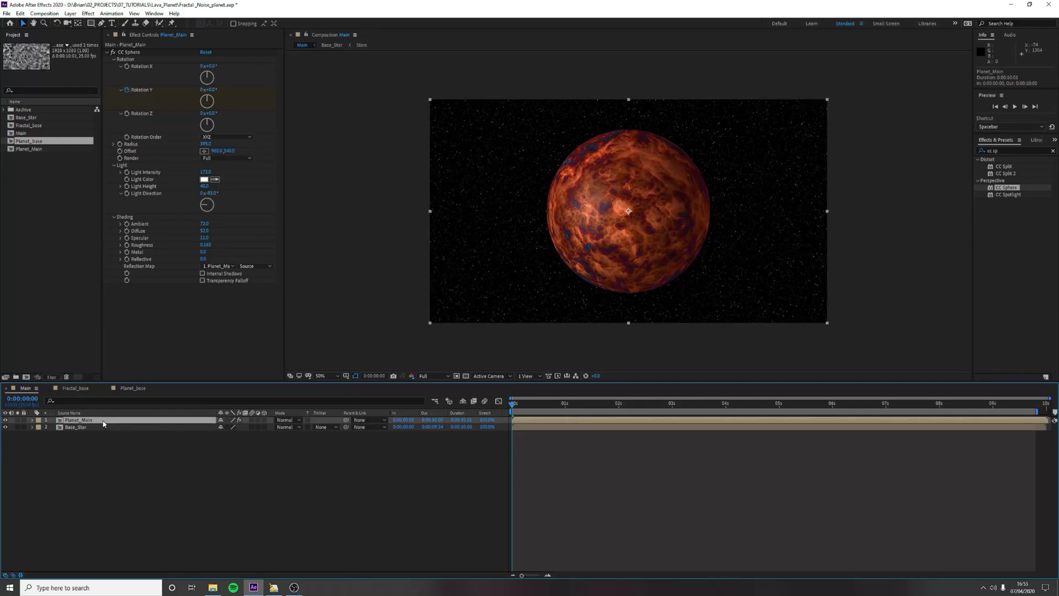
key("ctrl+d")
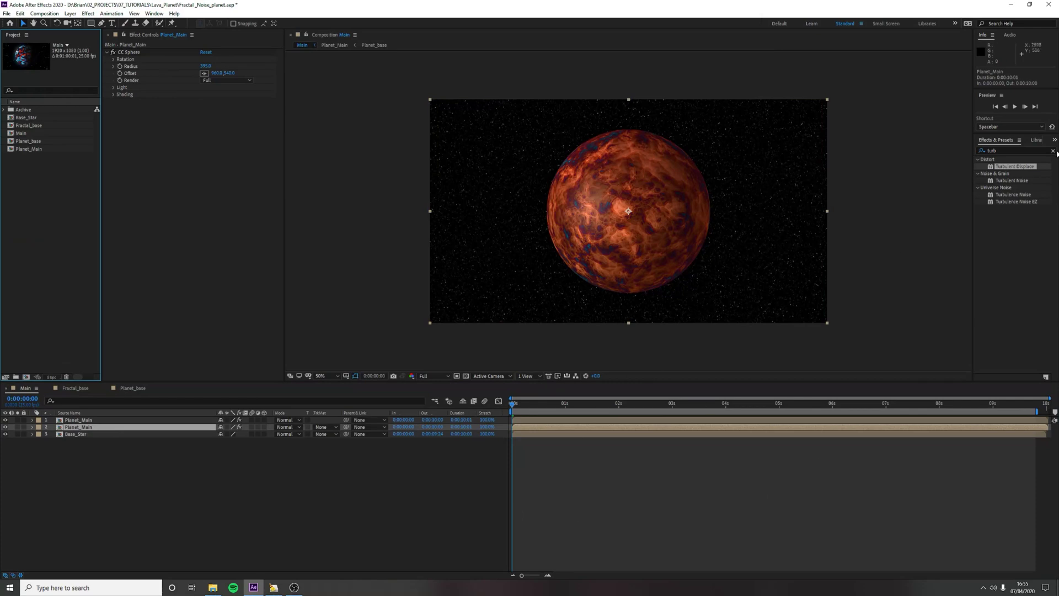
left_click(1053, 150)
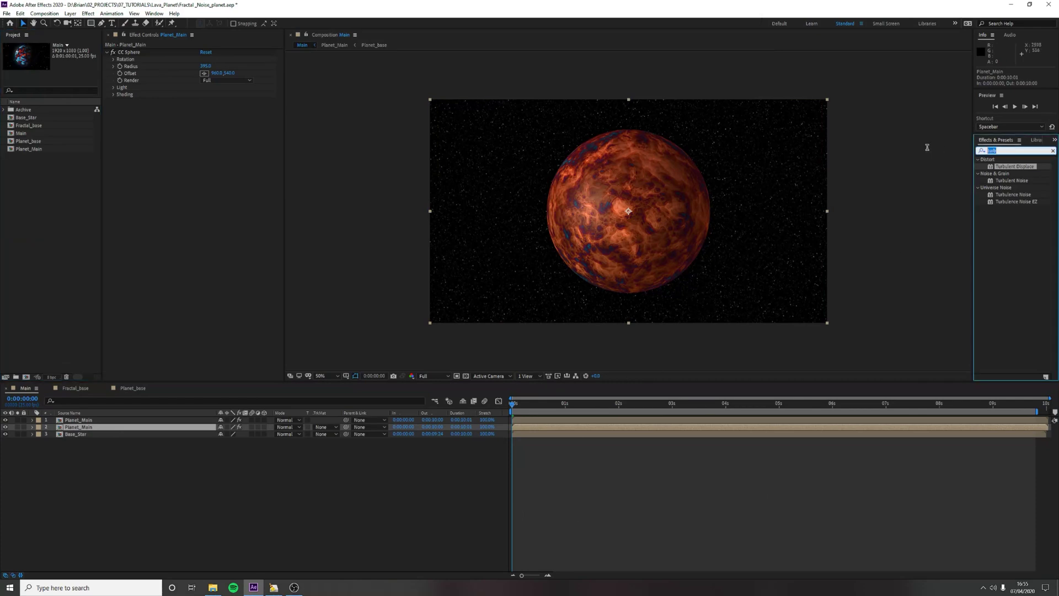
left_click(330, 460)
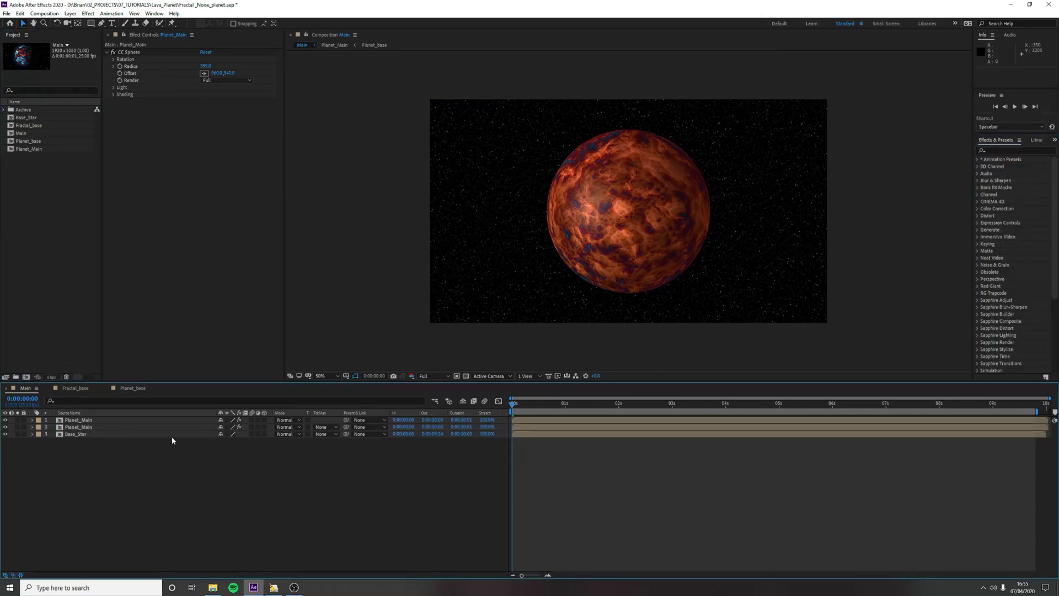
Rename the duplicated second planet layer to Planet_Main_Glow
left_click(104, 428)
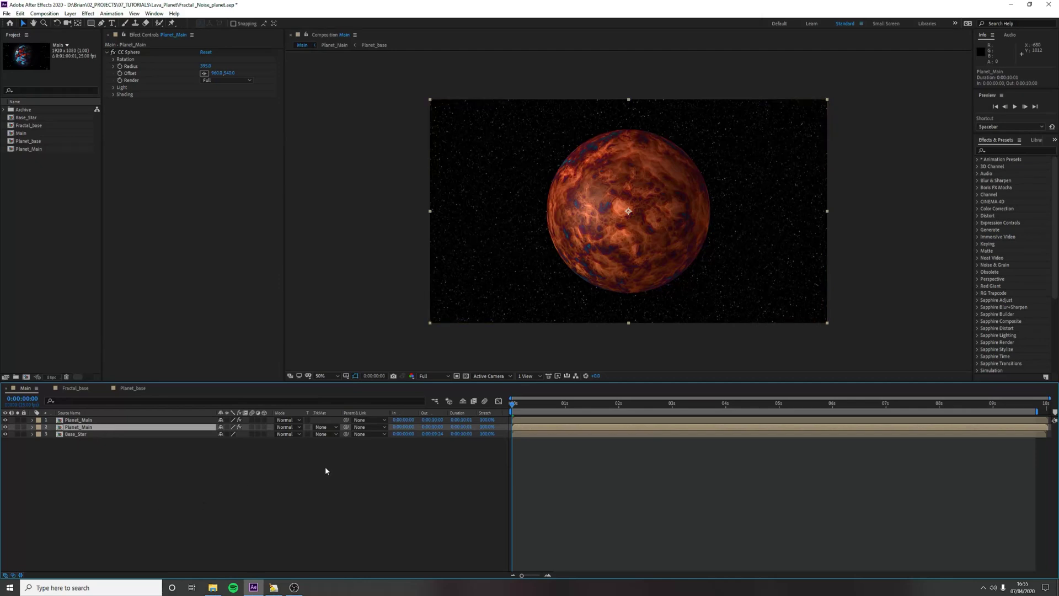
key("Return")
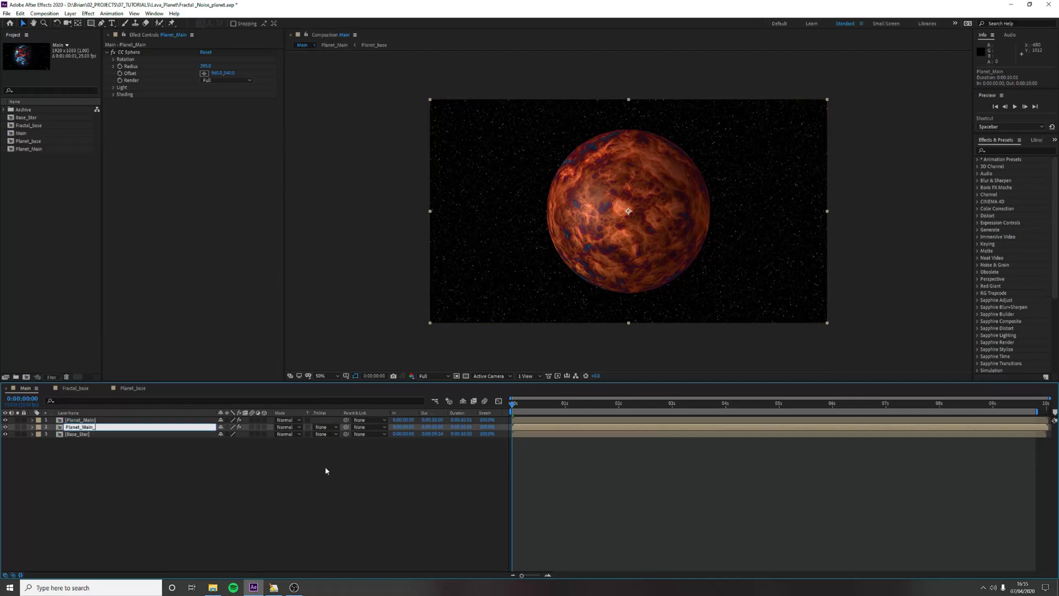
type("_Glow")
key("Return")
Search effects for 'glow' and apply Glow to the Planet_Main_Glow layer
left_click(1011, 151)
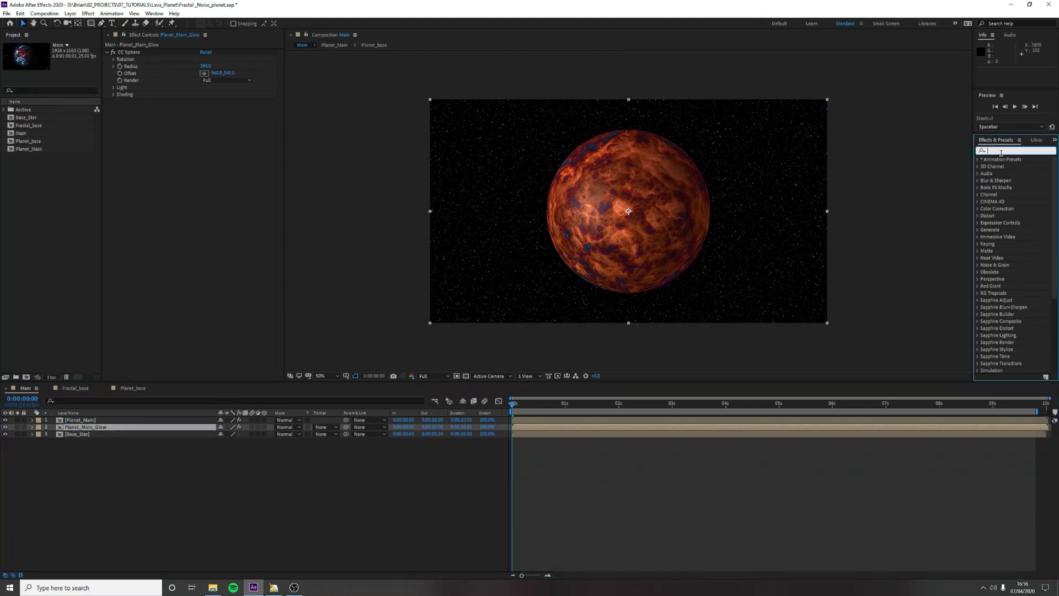
type("glow")
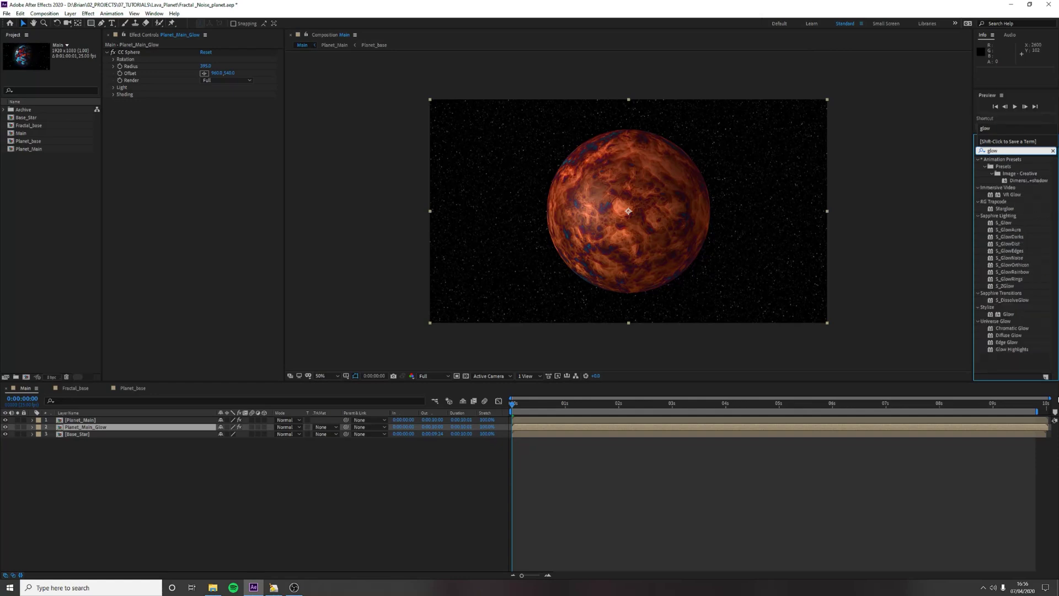
left_click_drag(1009, 314, 79, 426)
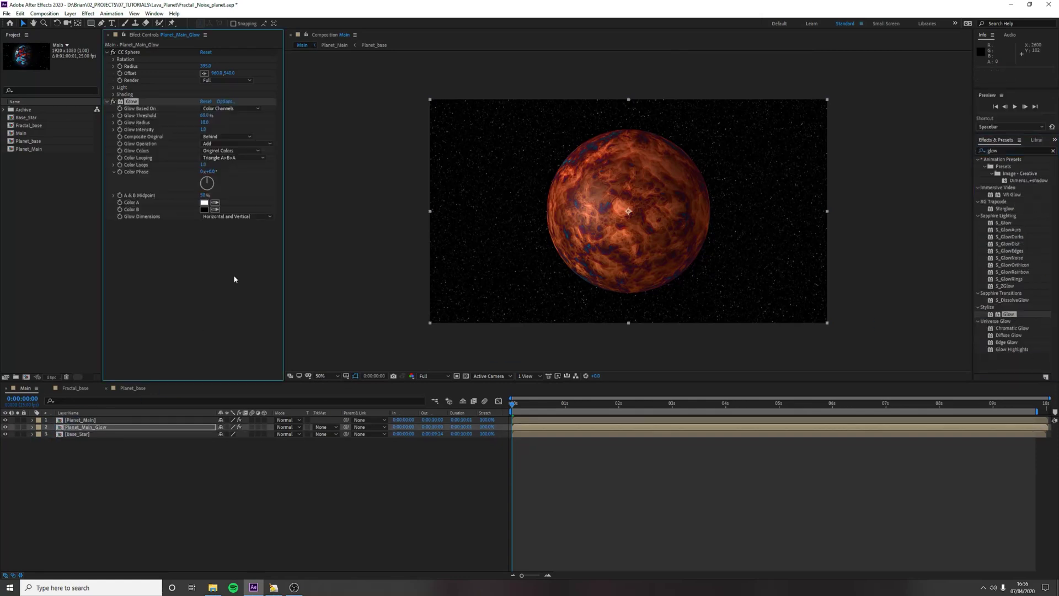
Lower the Glow Threshold and raise Glow Intensity, leaving Glow Radius unchanged
left_click_drag(202, 123, 245, 119)
key("ctrl+z")
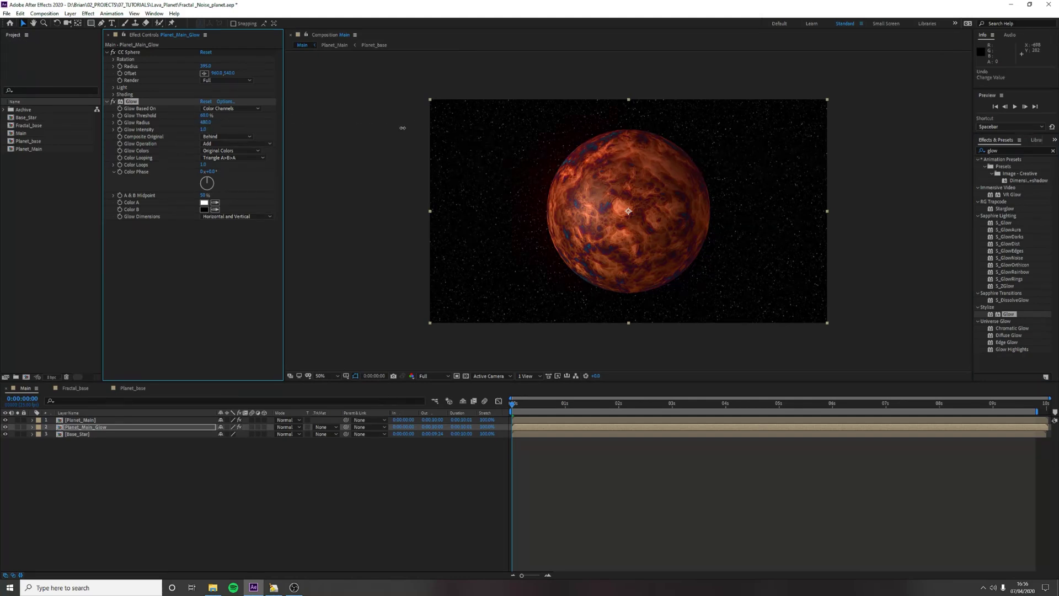
left_click_drag(205, 115, 182, 115)
left_click_drag(203, 129, 230, 123)
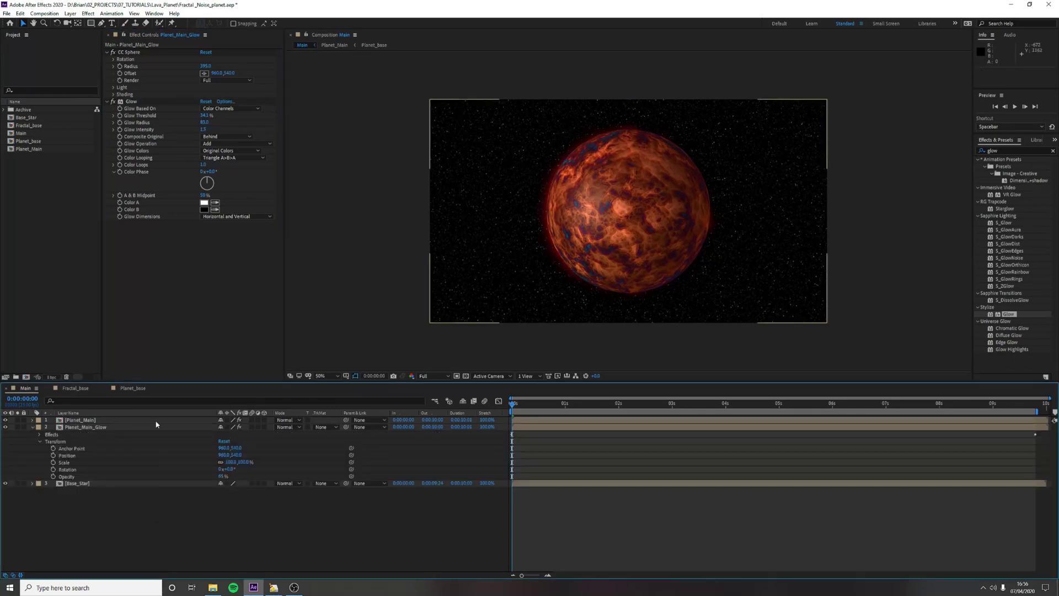
left_click(31, 426)
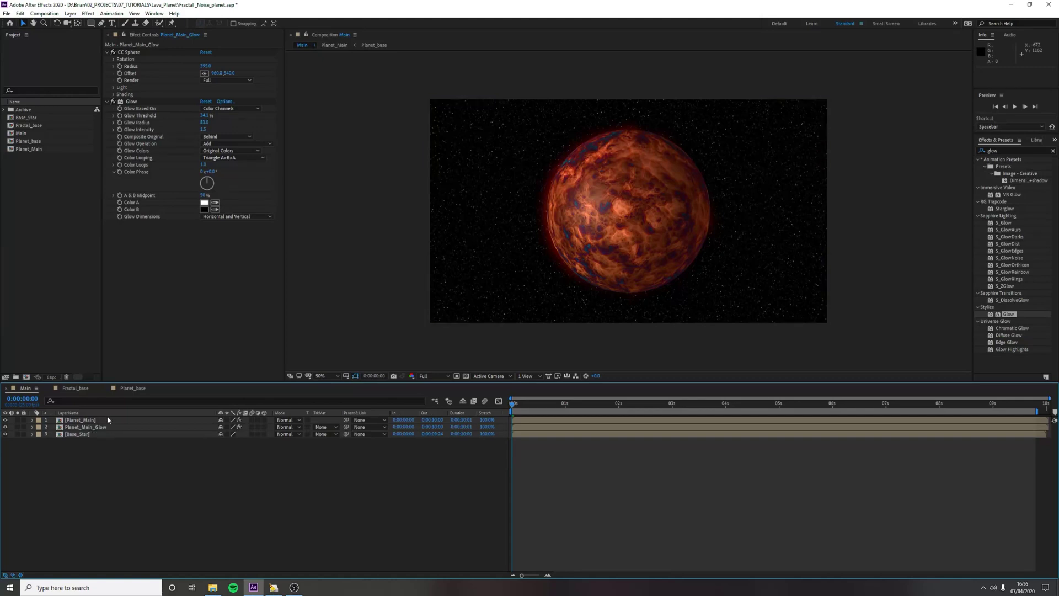
Apply the Glow effect to the original Planet_Main layer
left_click(69, 413)
left_click(108, 420)
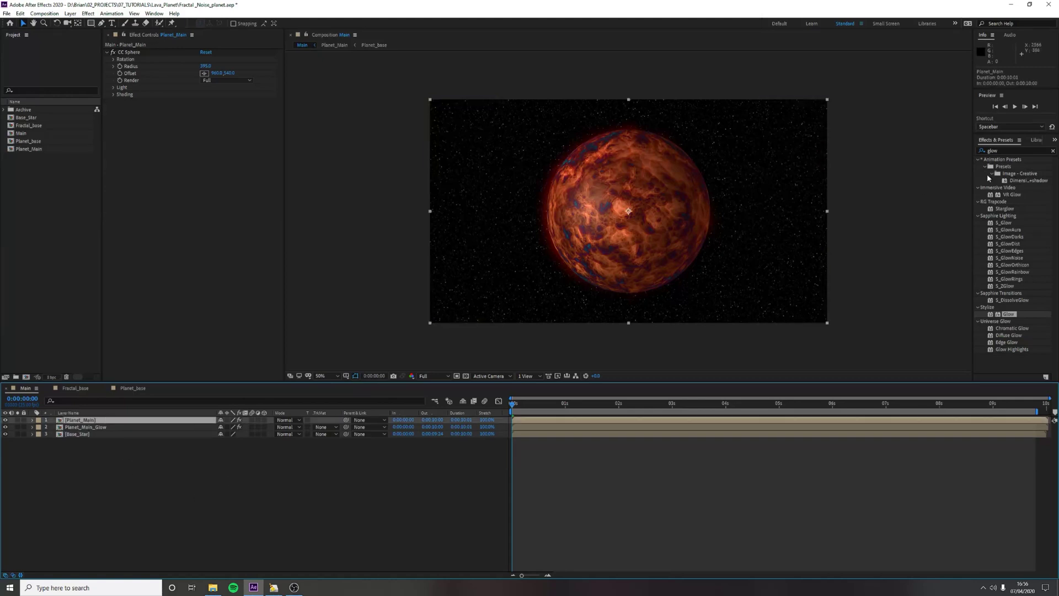
left_click_drag(1005, 315, 85, 421)
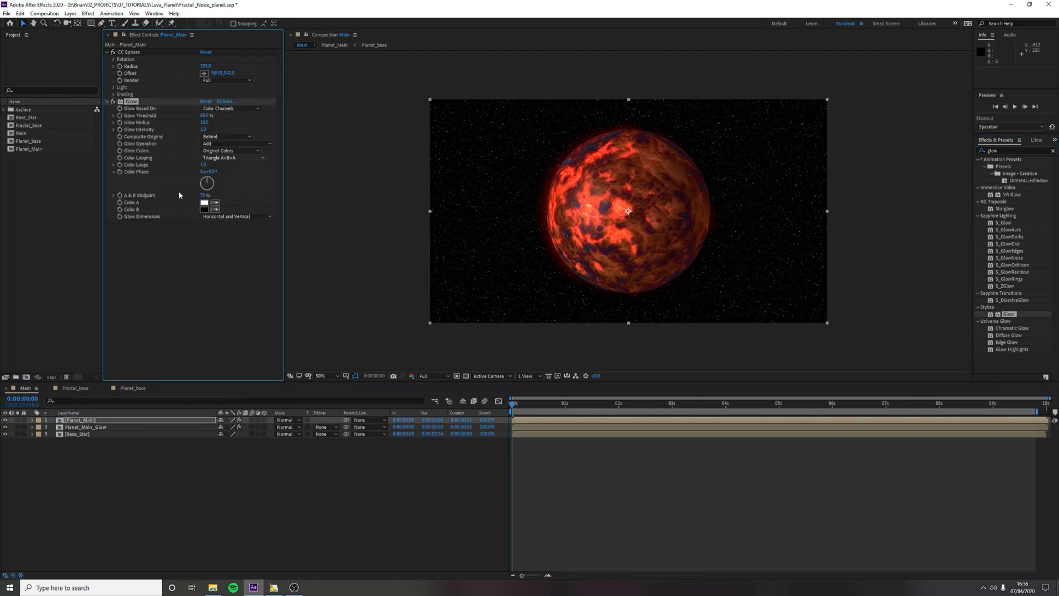
Set Glow Radius to 68 then enlarge it, nudge Threshold up, and preview the animation
left_click(205, 122)
type("68")
key("Return")
left_click_drag(210, 122, 182, 129)
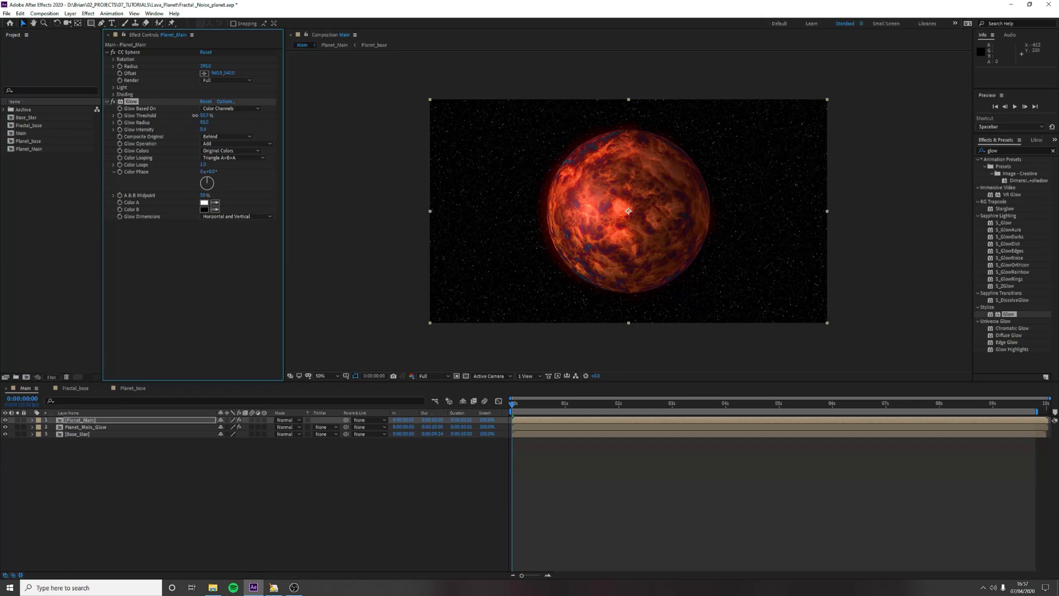
left_click_drag(203, 115, 206, 115)
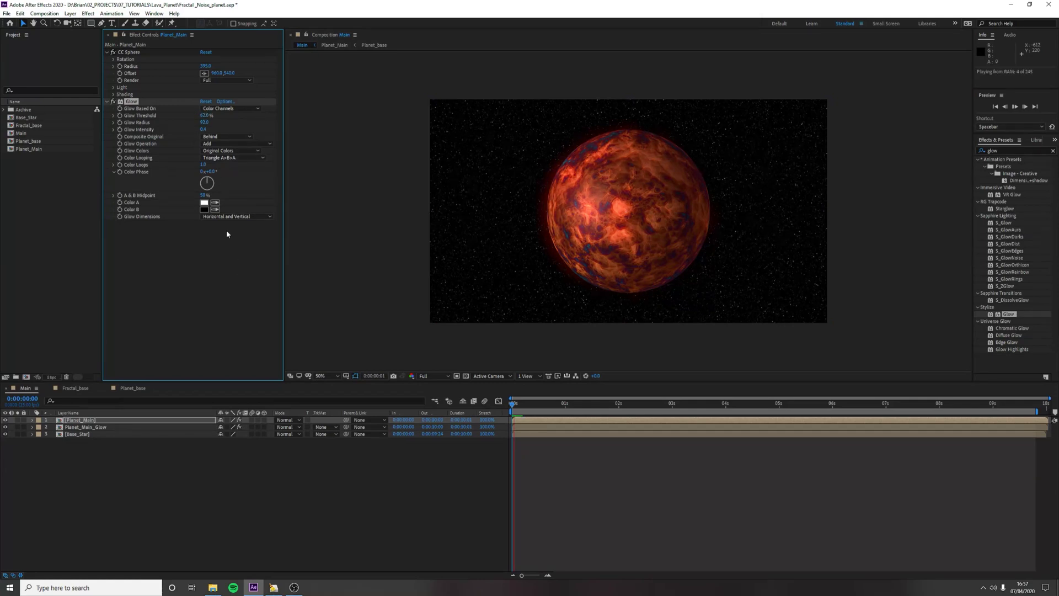
key("space")
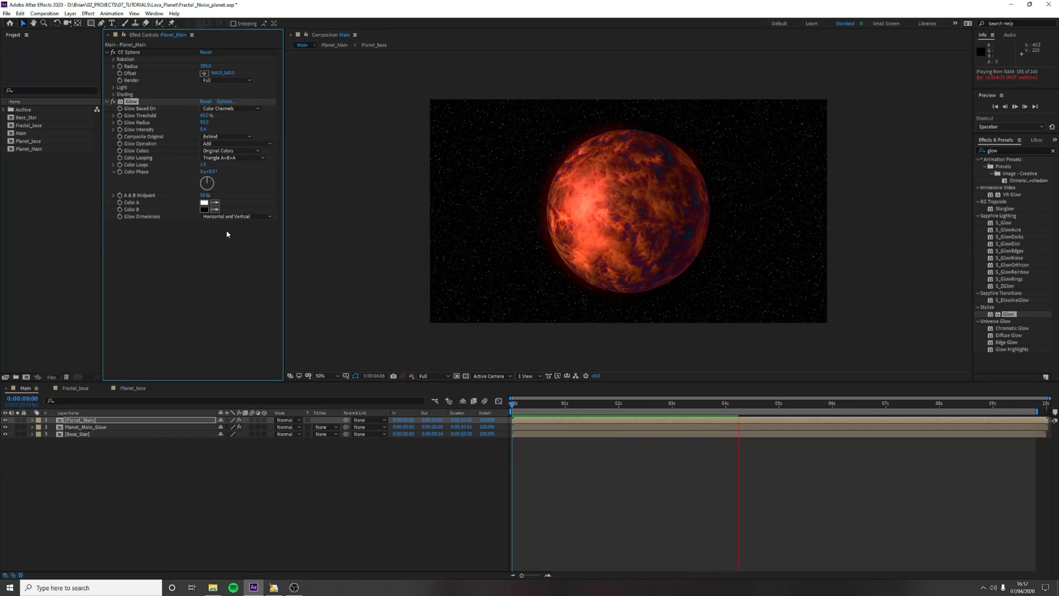
Stop the preview and delete the 'glow' term from the Effects & Presets search
left_click(535, 406)
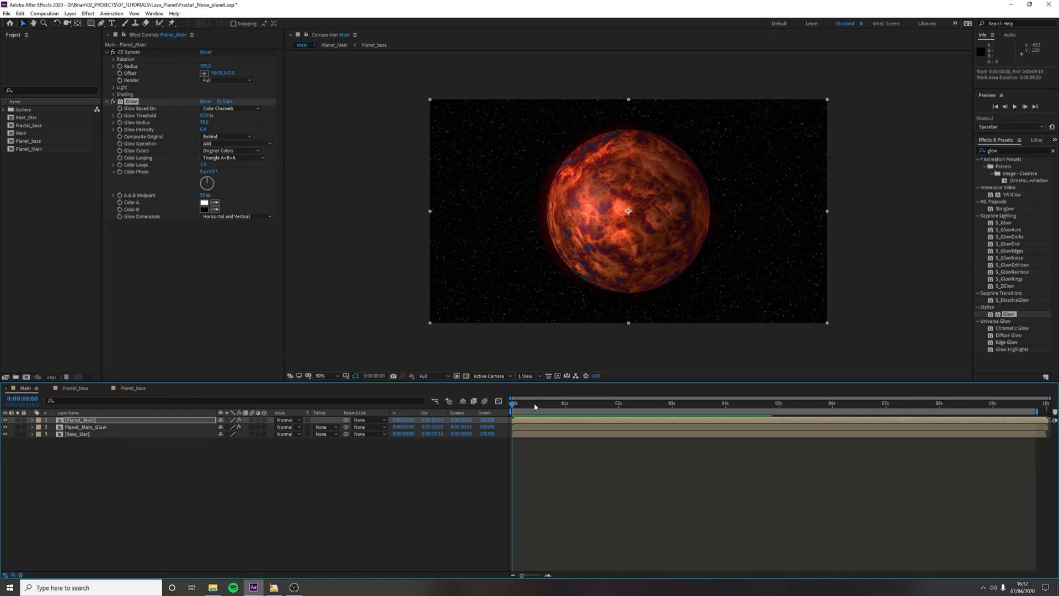
left_click(981, 150)
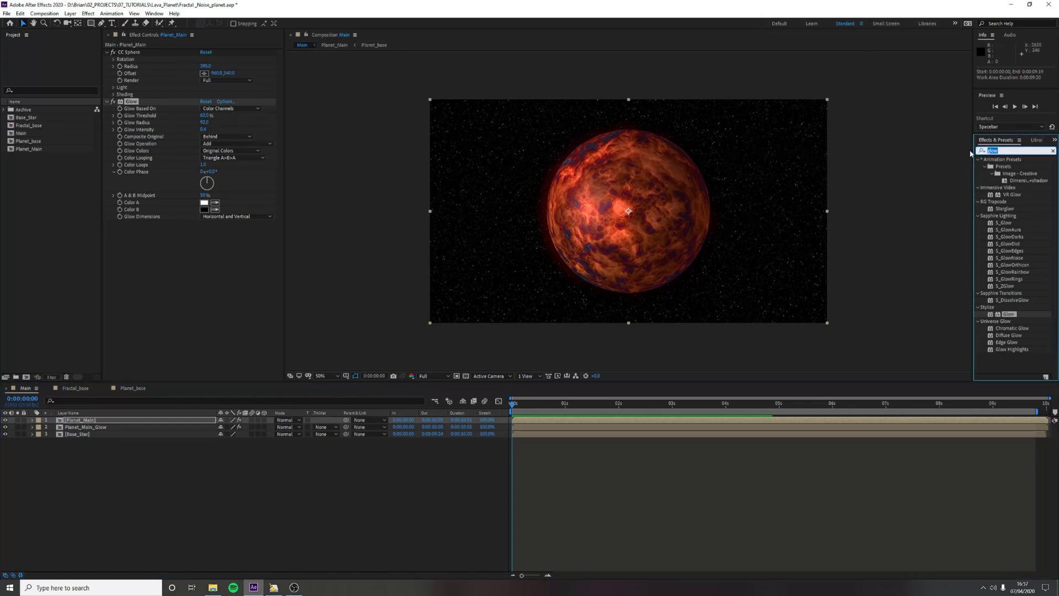
key("BackSpace")
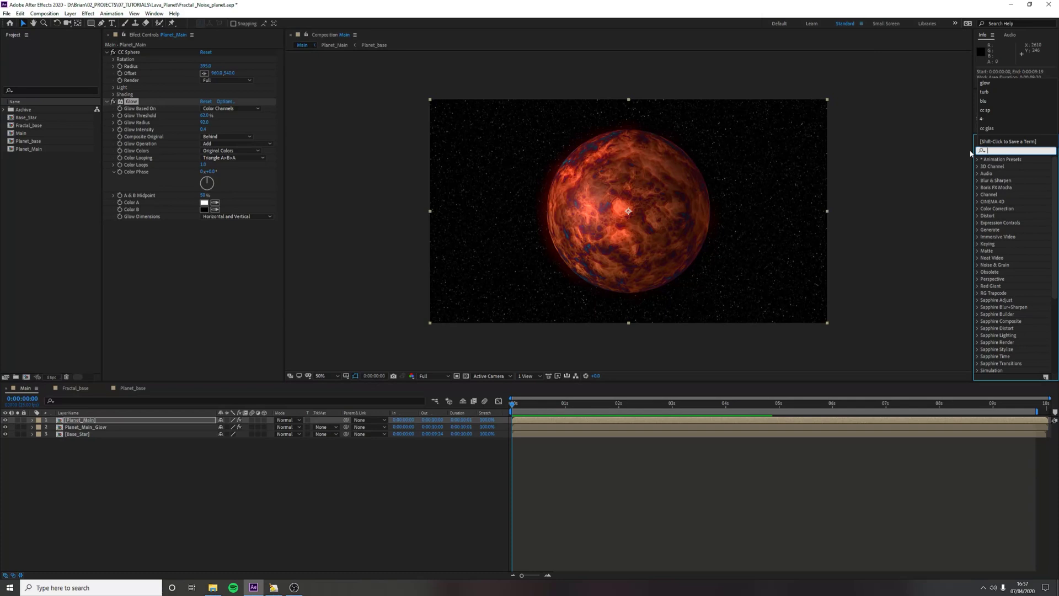
key("Escape")
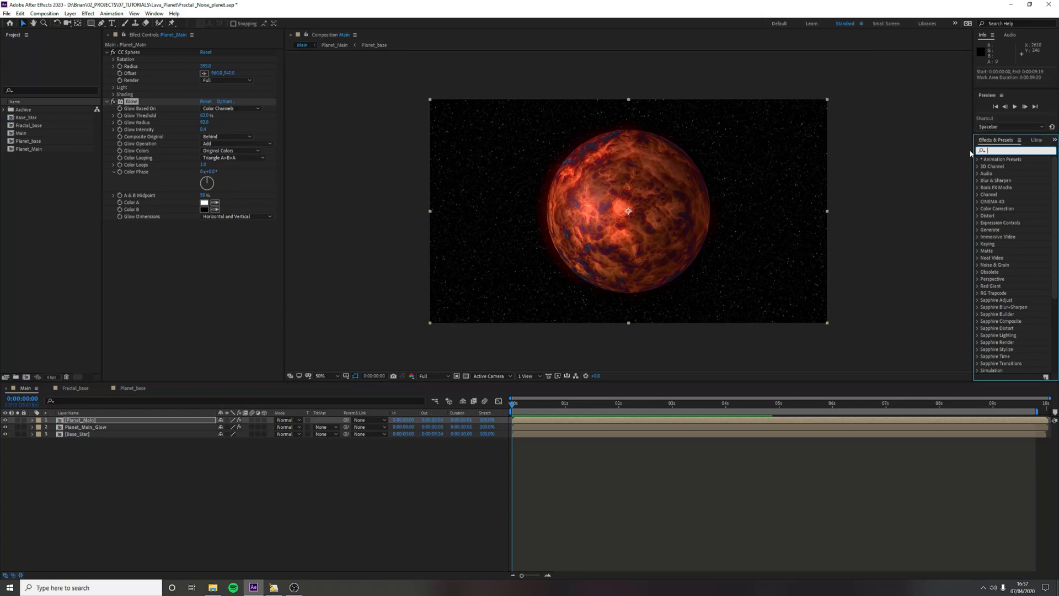